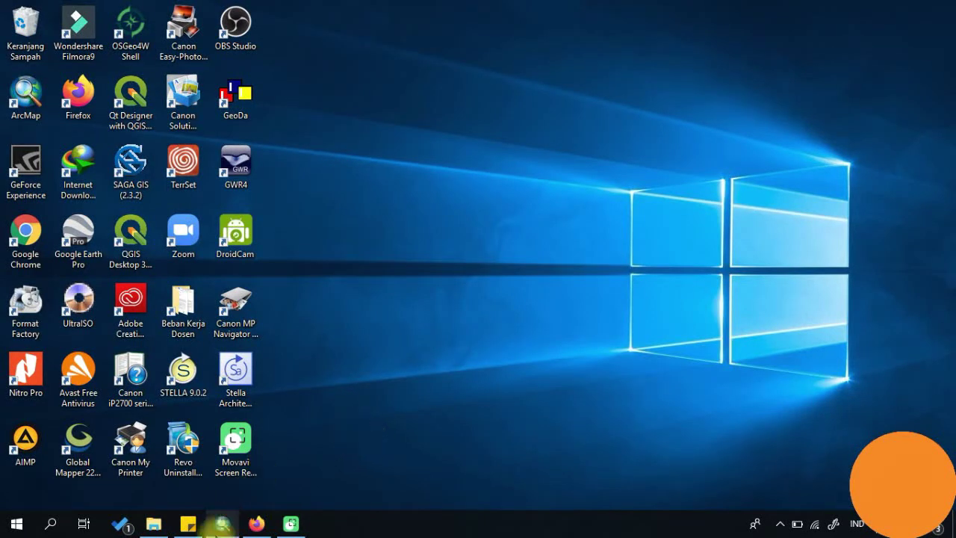
Step: Switch to ArcMap and add the SPL.shp shapefile from the Analisa Kesesuaian Lahan Praktikum folder to the map
click(227, 527)
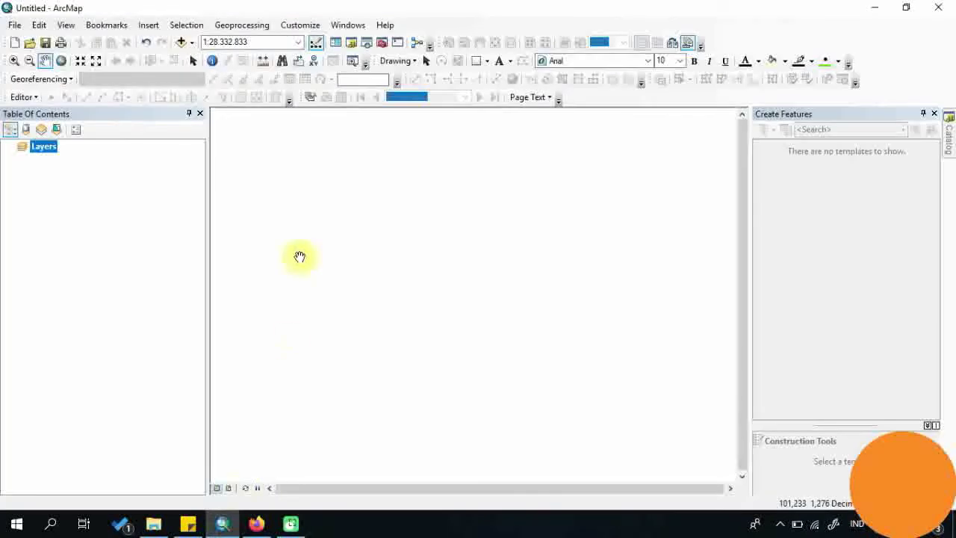
click(181, 43)
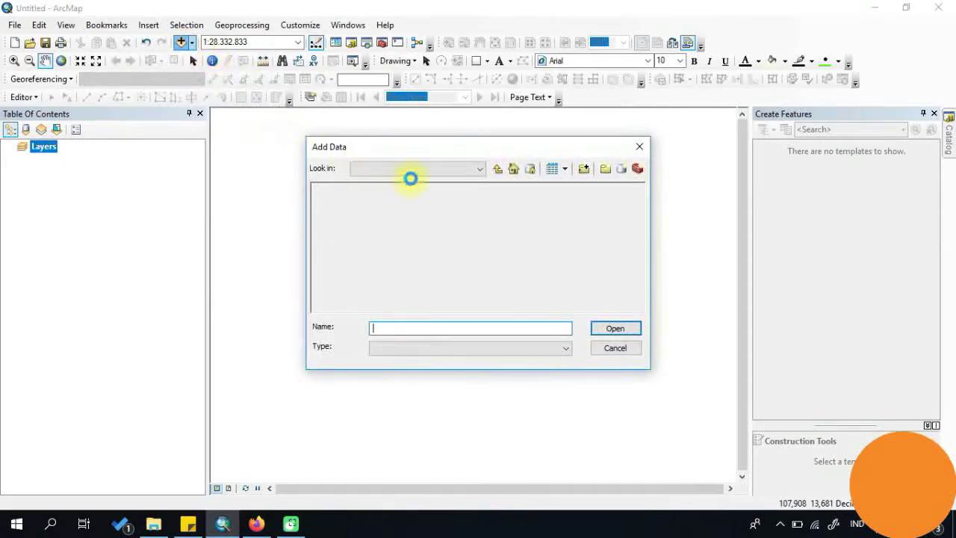
click(464, 170)
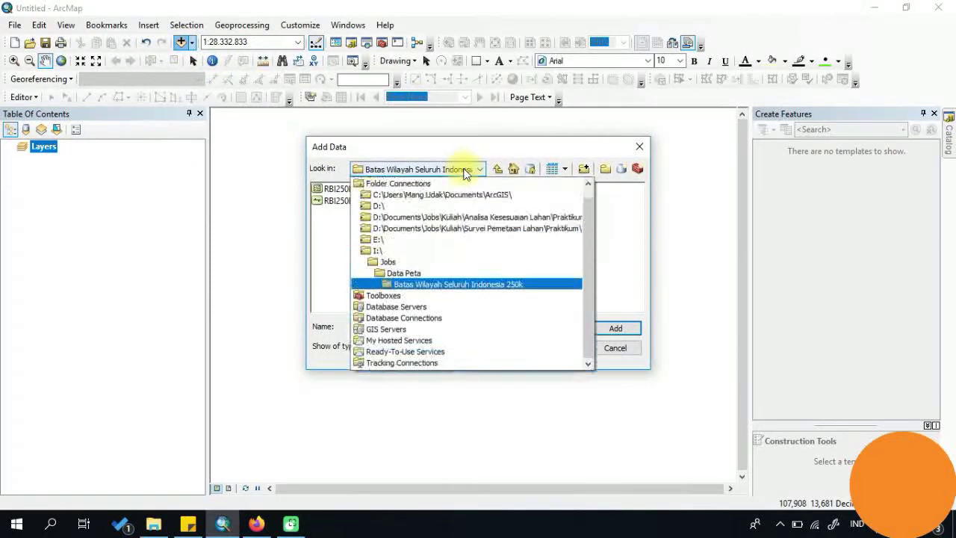
click(420, 207)
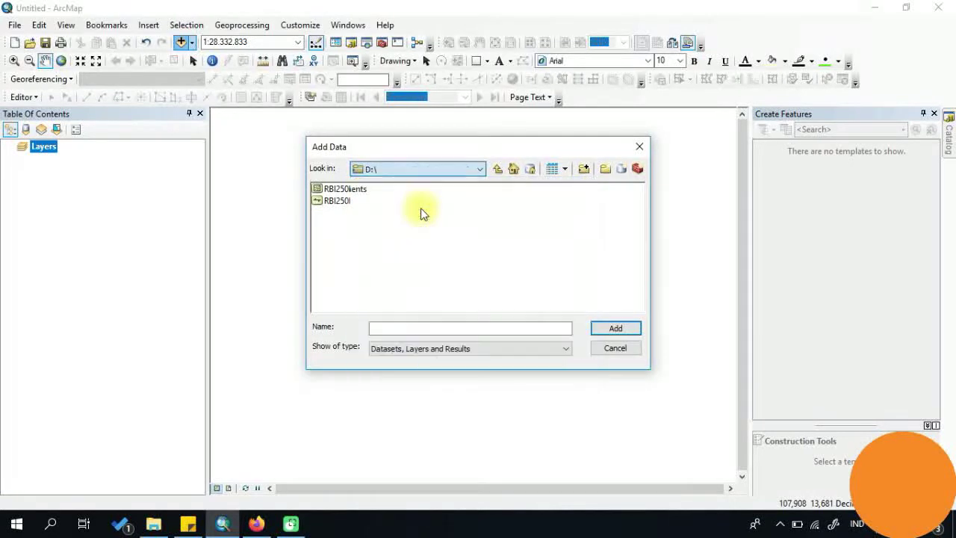
click(478, 172)
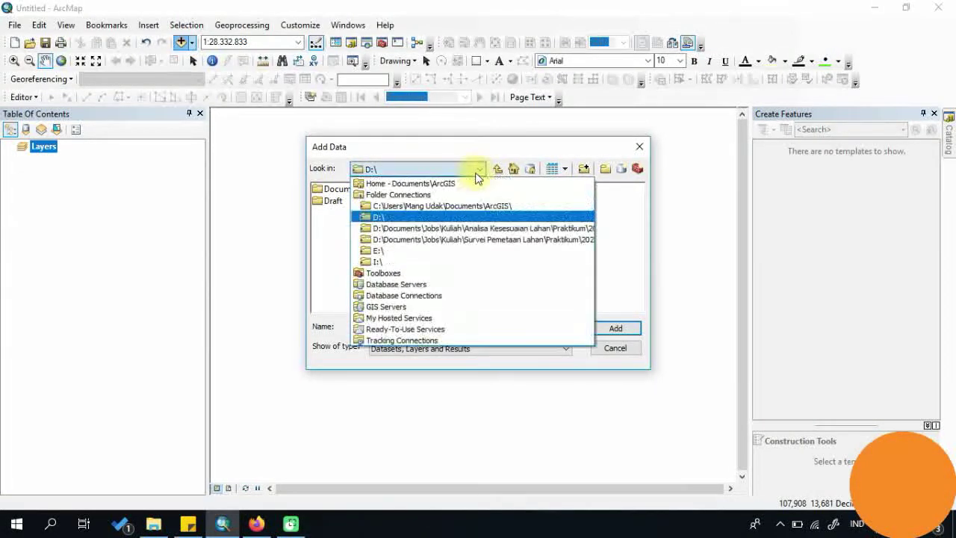
click(466, 227)
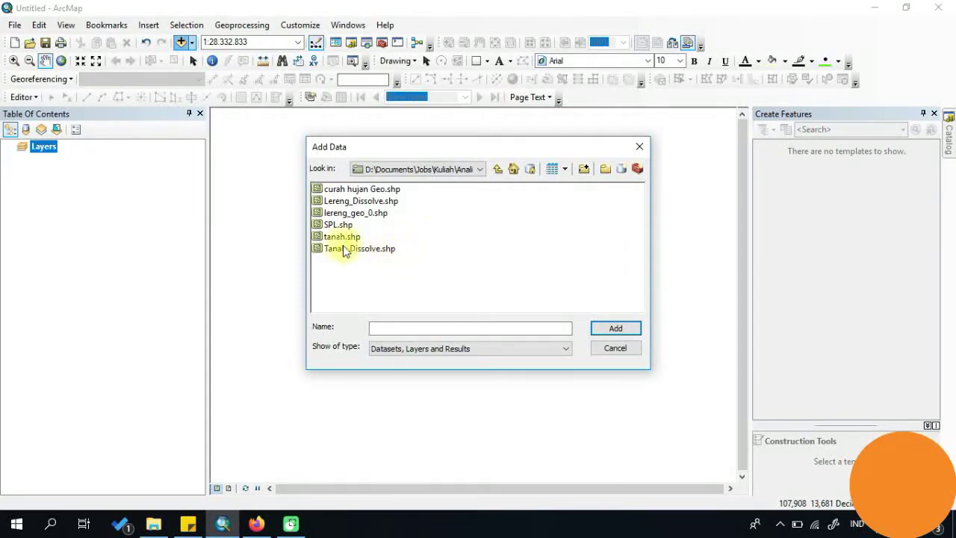
click(447, 171)
scroll(447, 175, up, 1)
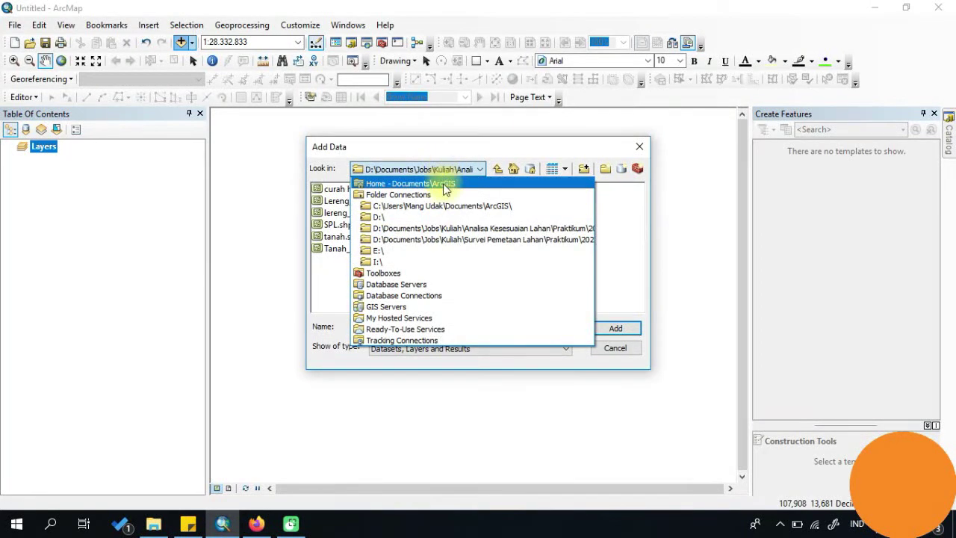
click(450, 231)
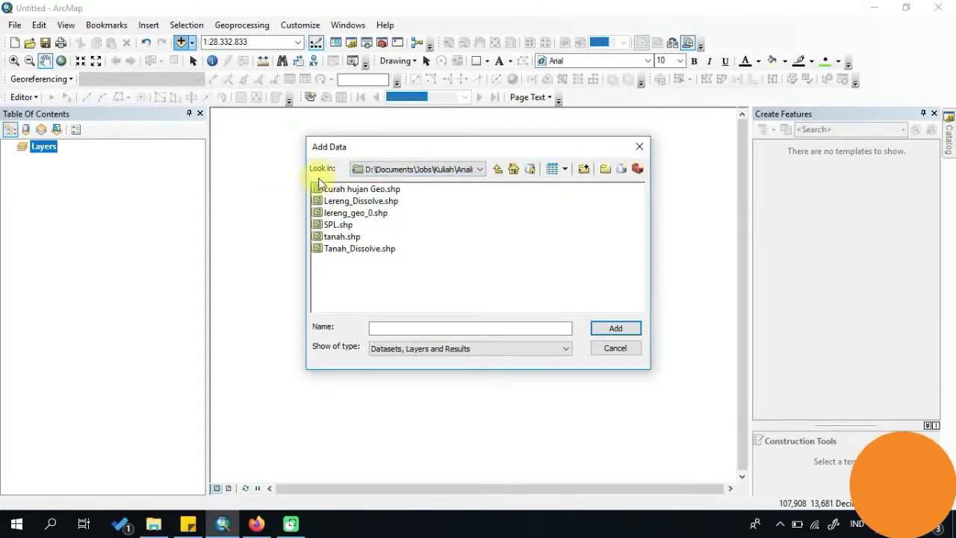
click(343, 225)
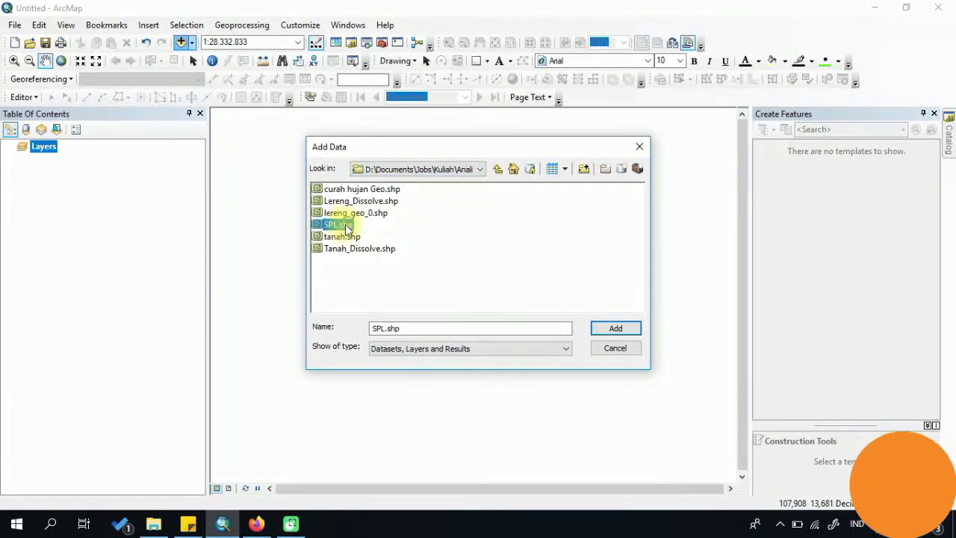
click(600, 332)
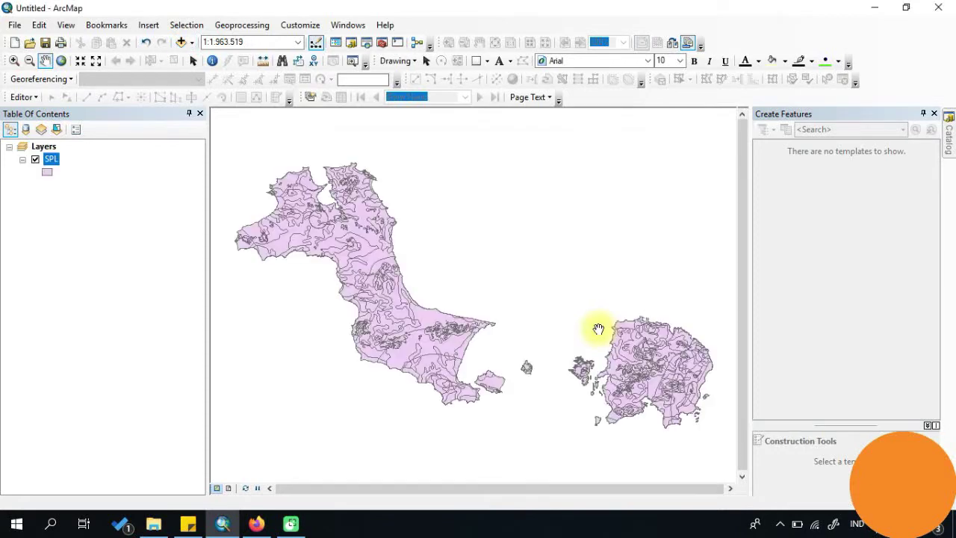
Step: Examine the attribute table of the SPL layer, including its TANAH, CURAH_HJN and SPL fields, and close it
drag(583, 317, 555, 289)
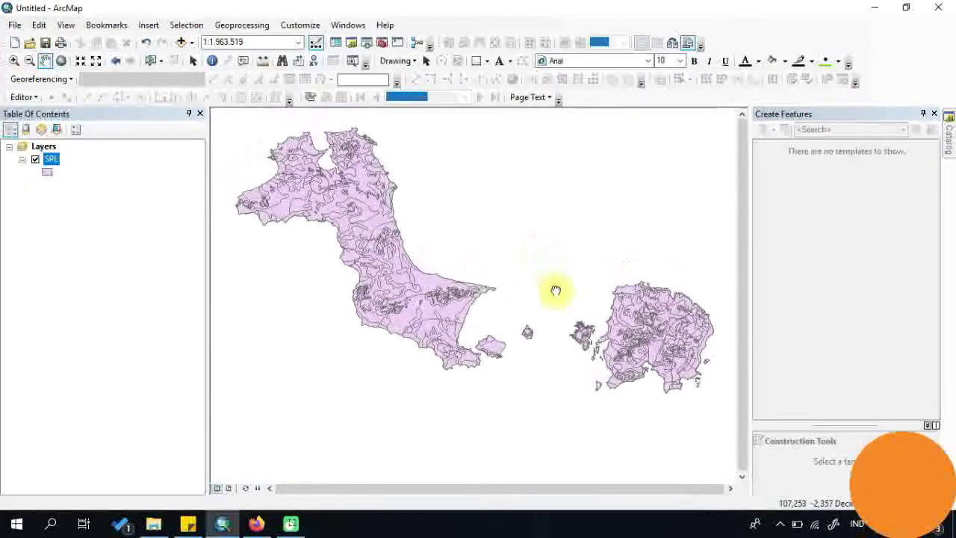
right_click(50, 159)
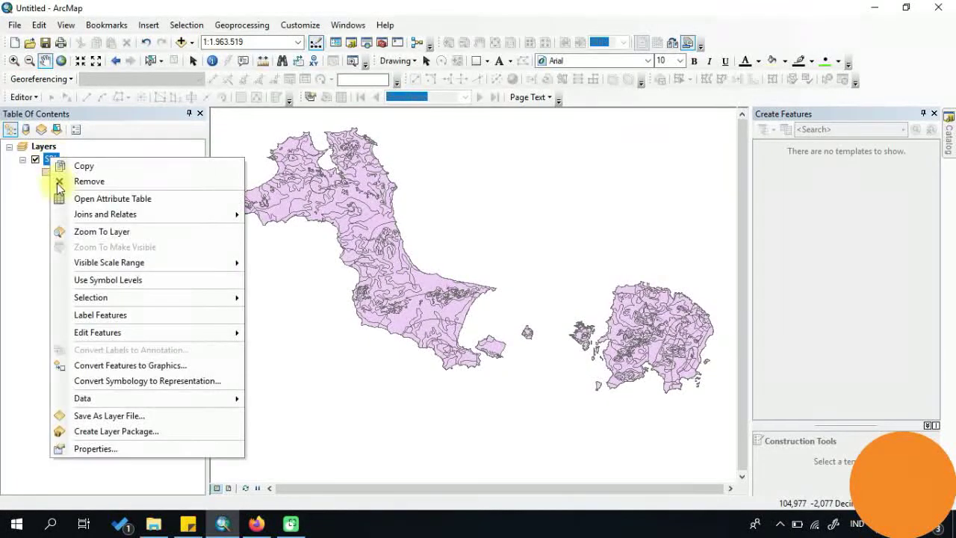
click(65, 200)
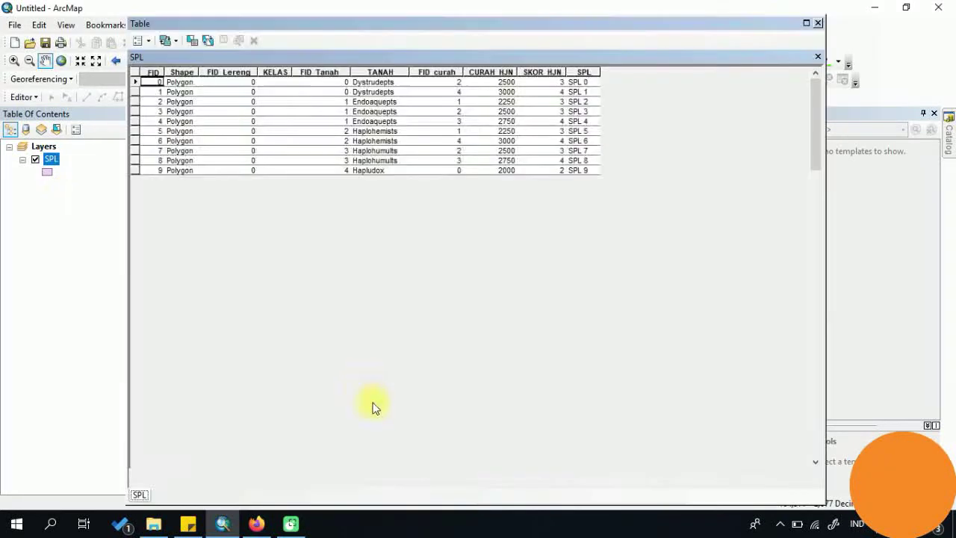
click(819, 23)
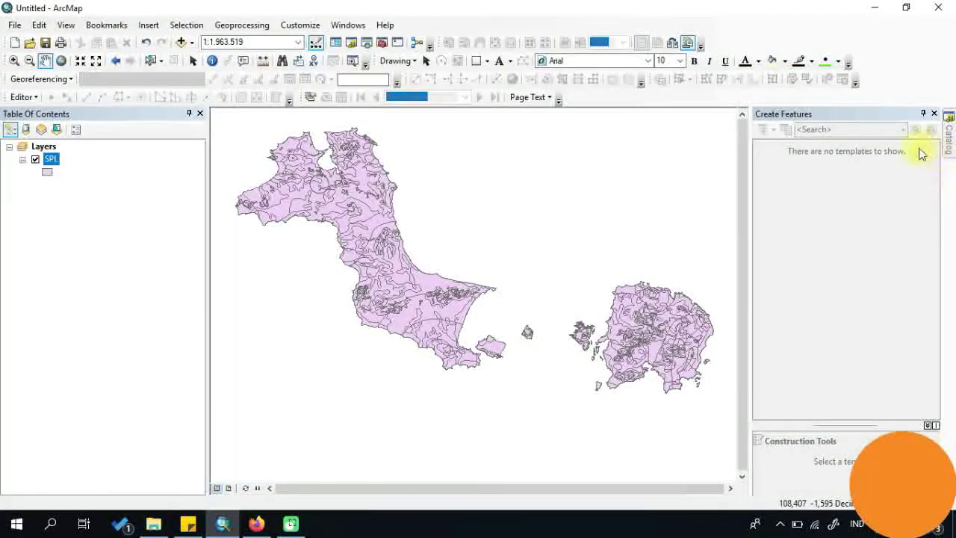
drag(352, 213, 353, 243)
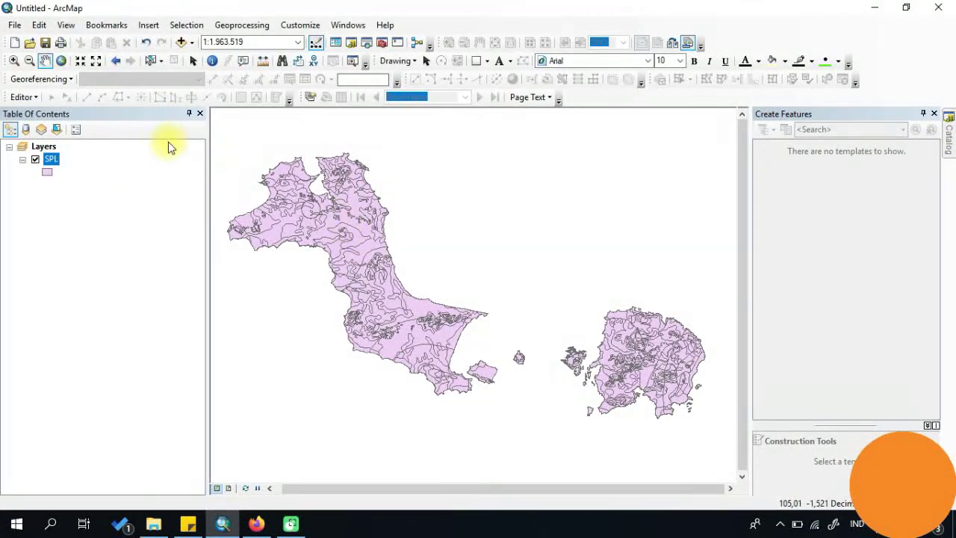
click(47, 163)
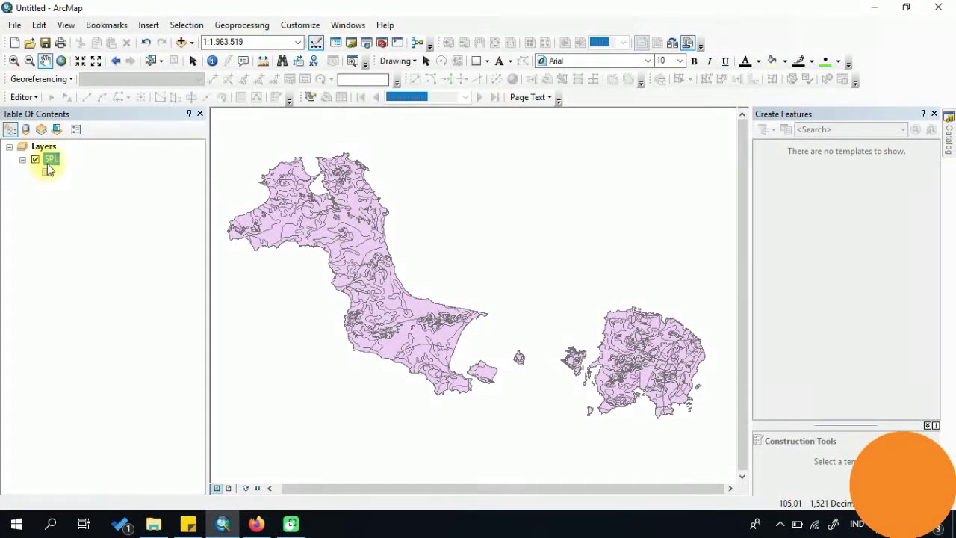
Step: Open the Feature To Point tool from the Features toolset of the Data Management Tools in ArcToolbox
click(242, 25)
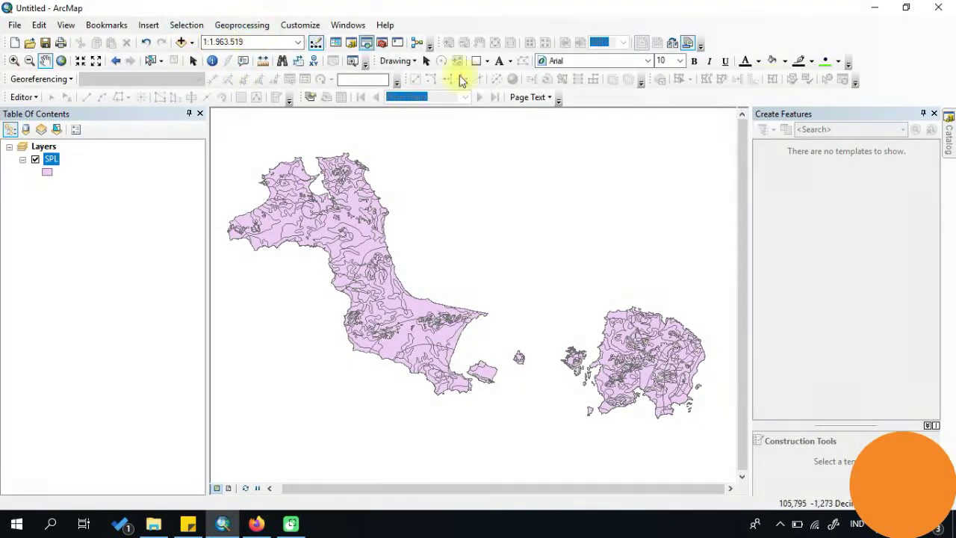
click(949, 139)
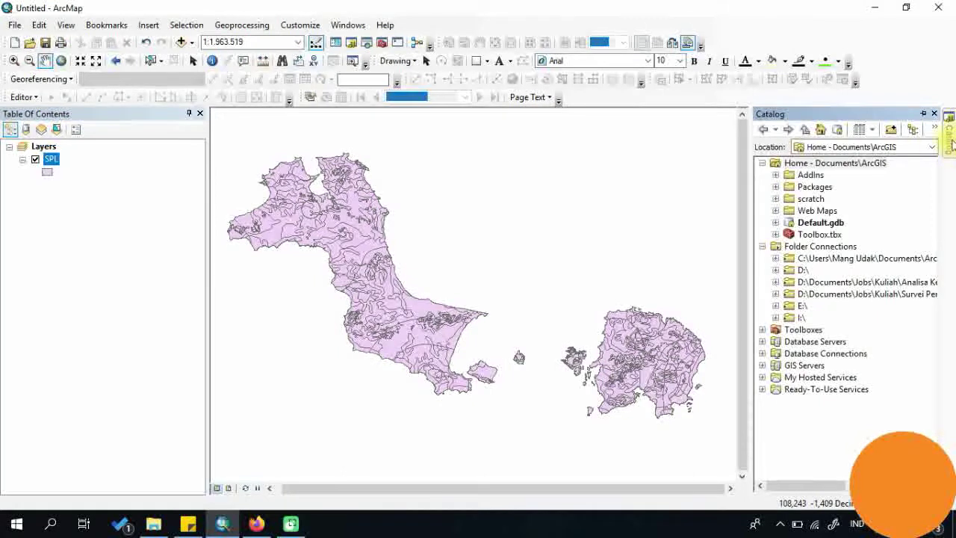
click(382, 45)
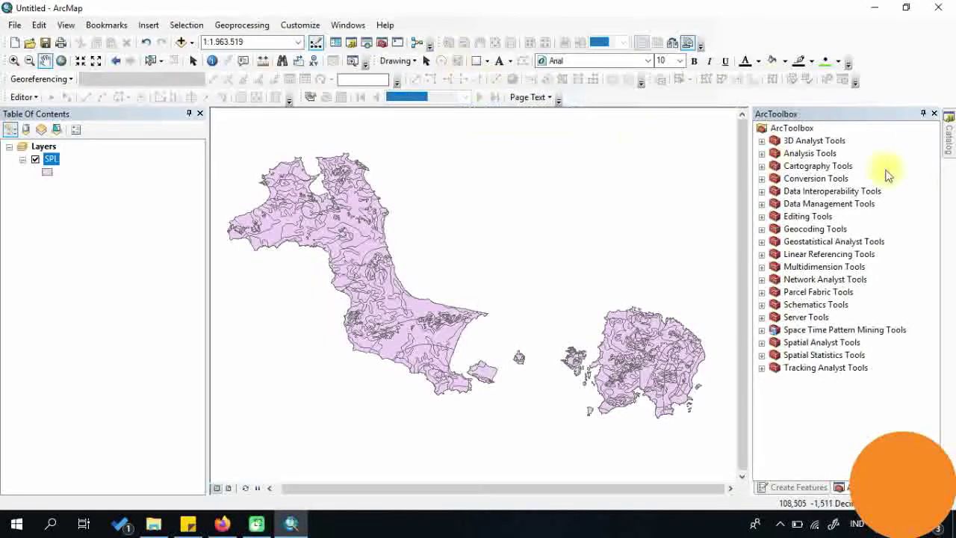
click(762, 204)
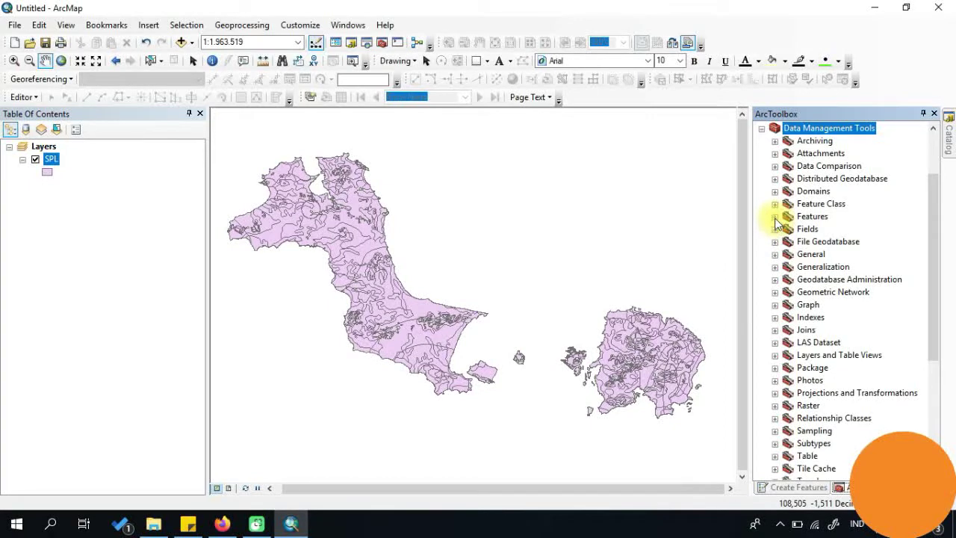
click(775, 216)
scroll(894, 331, down, 1)
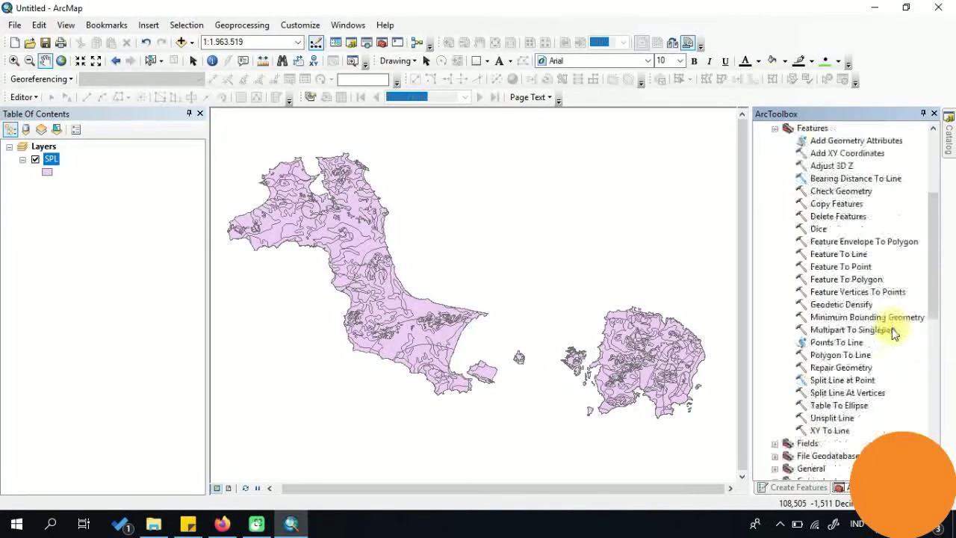
click(865, 267)
double_click(859, 267)
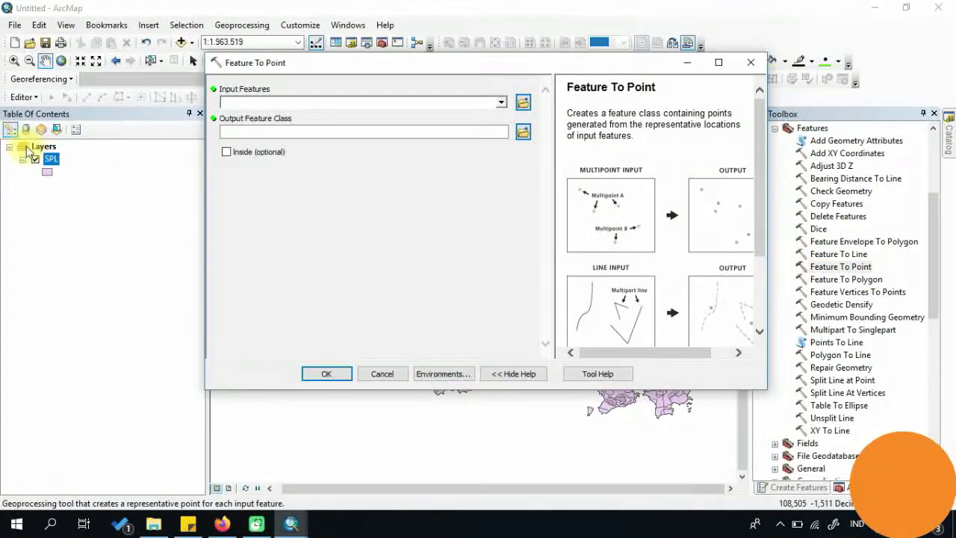
Step: Set the SPL layer as the input features of the Feature To Point tool
click(502, 103)
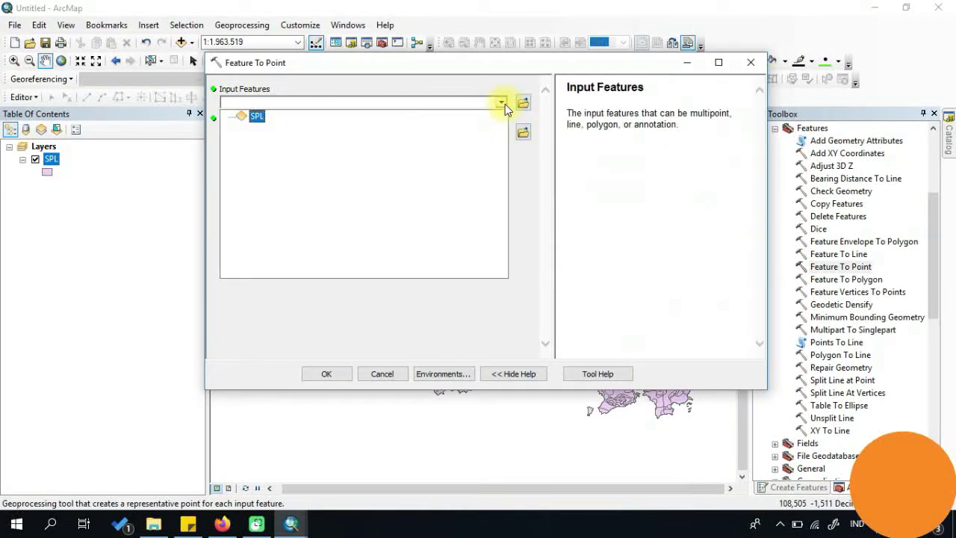
click(256, 118)
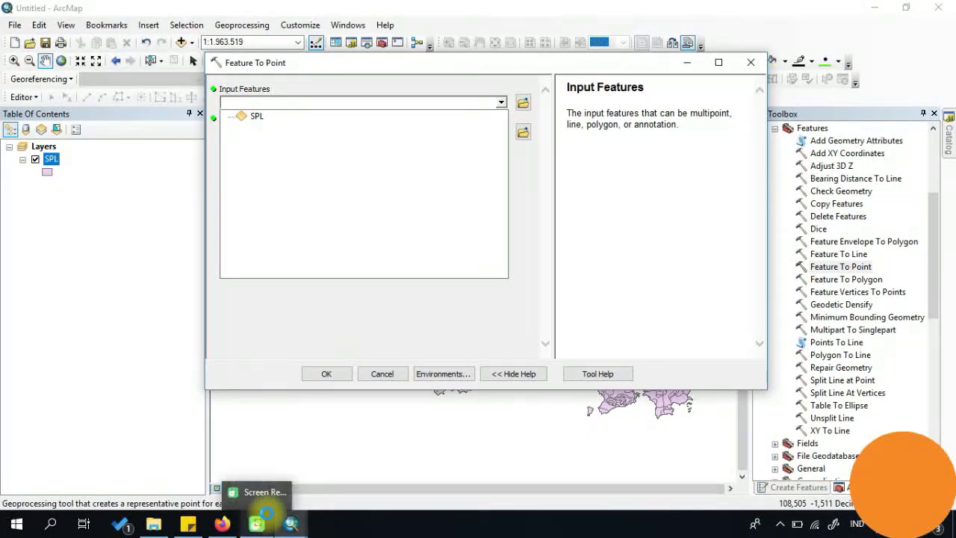
click(401, 119)
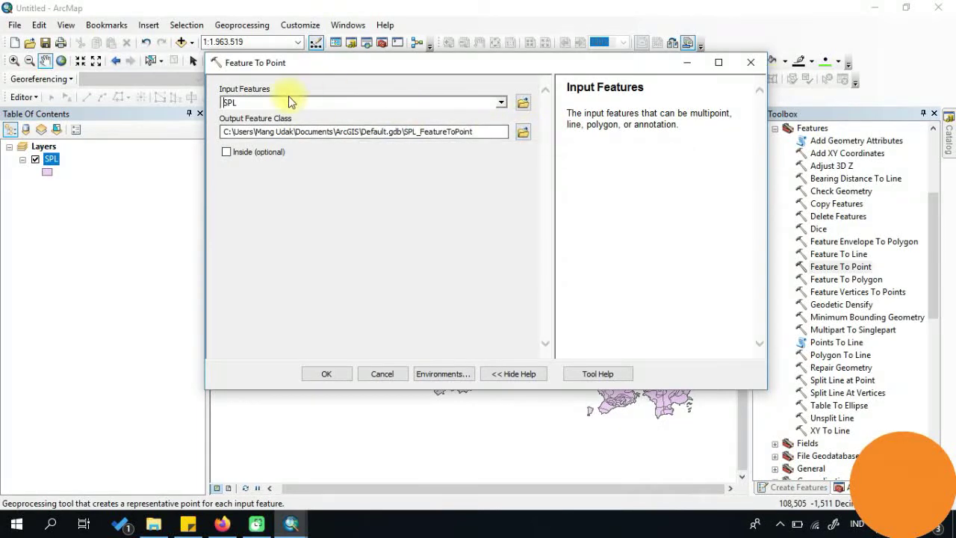
Step: Set the output feature class to SPL_Point, saved in the Pertemuan ke-2 folder
click(524, 133)
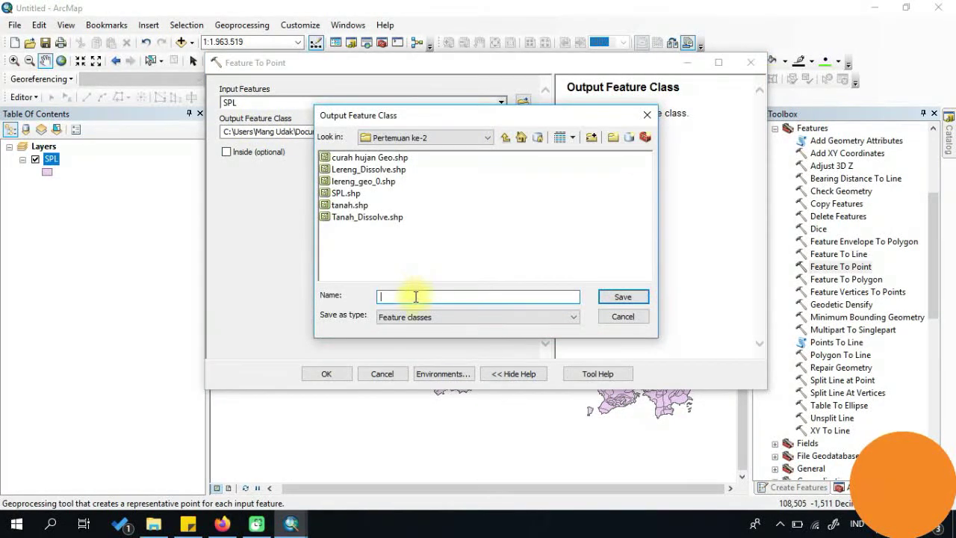
click(486, 139)
click(486, 139)
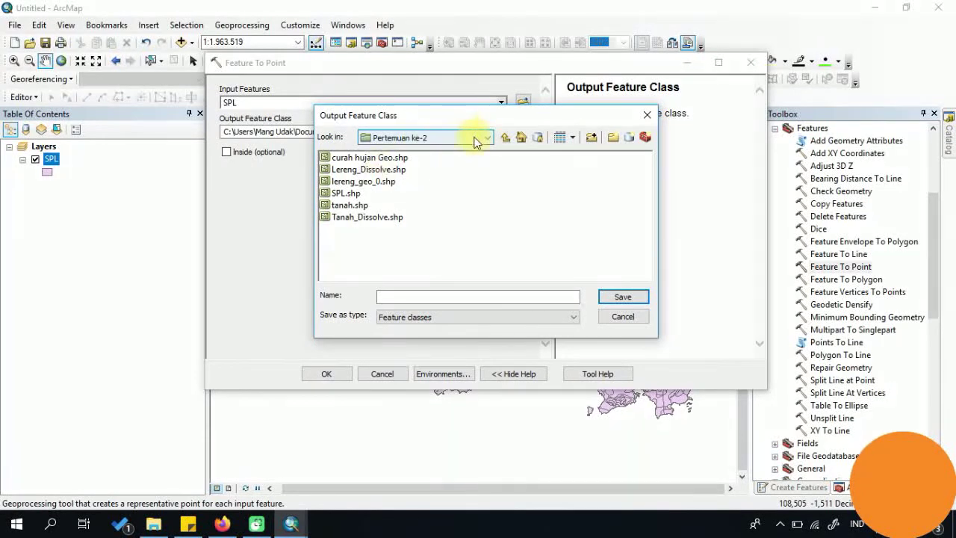
click(479, 141)
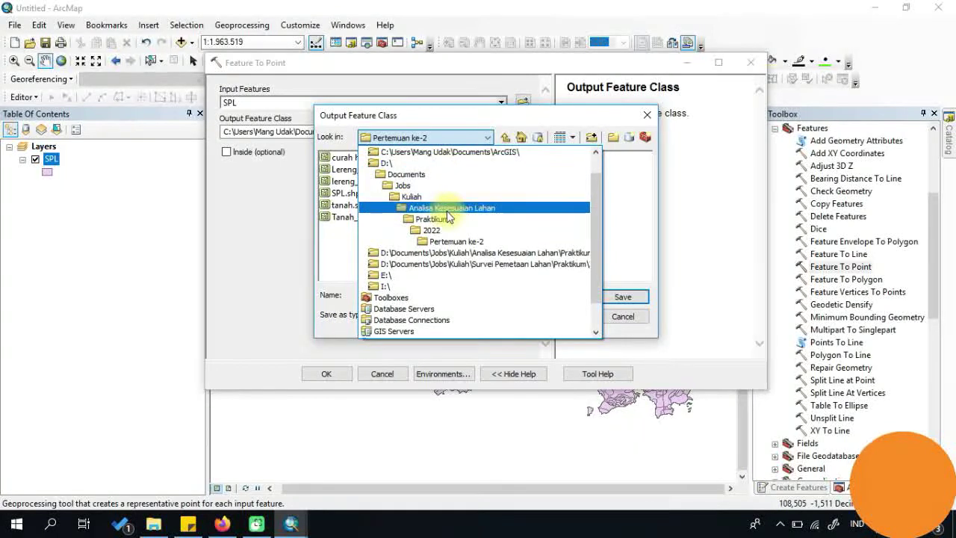
click(627, 224)
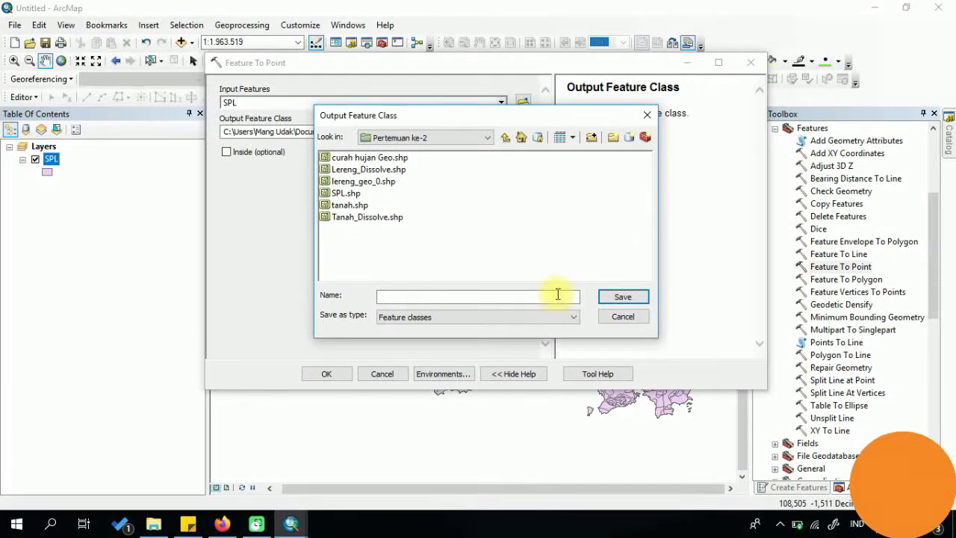
click(420, 295)
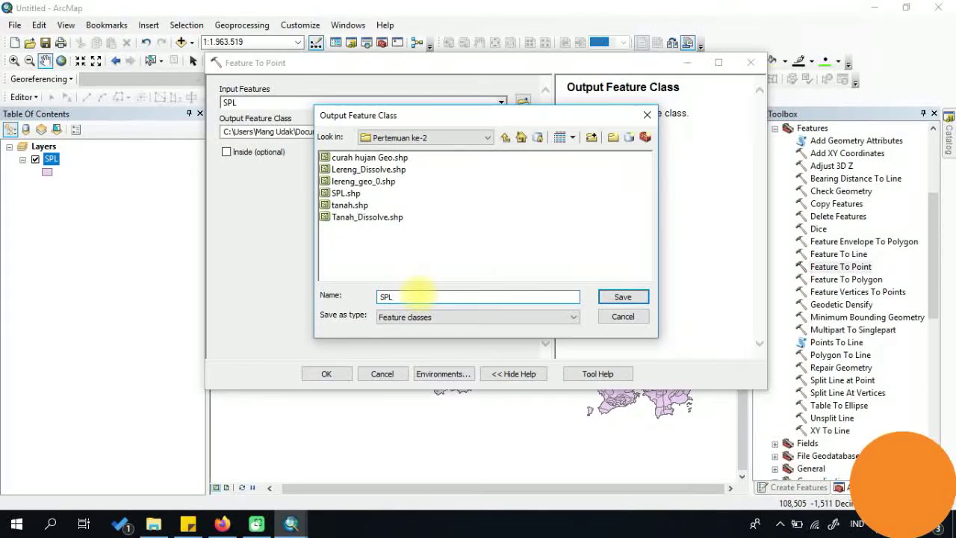
text(SPL_Point)
click(622, 297)
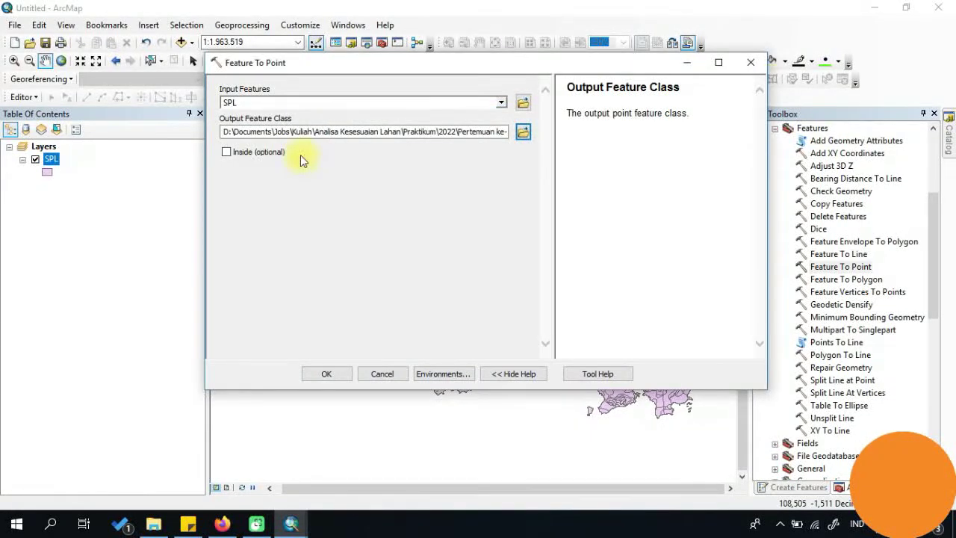
Step: Enable the Inside option and run Feature To Point on the SPL layer
click(243, 154)
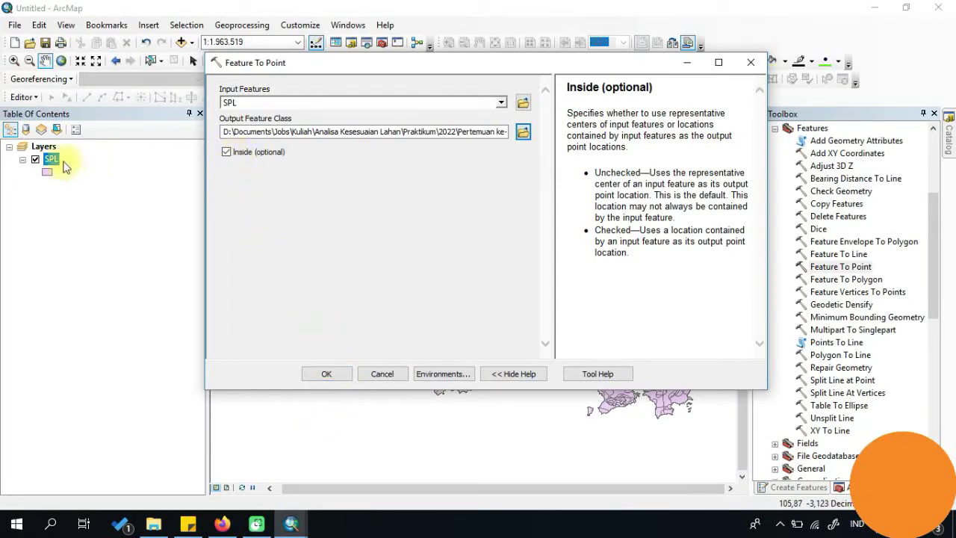
click(344, 374)
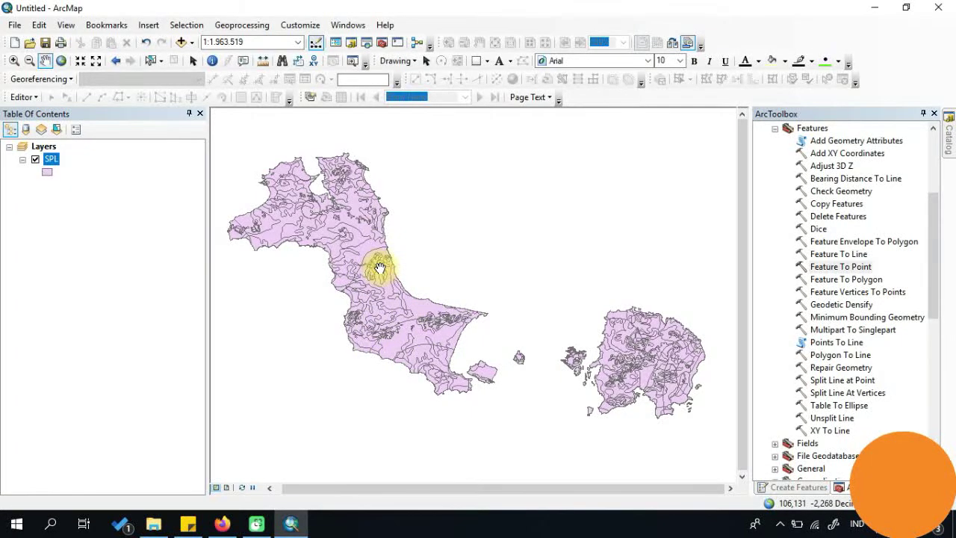
Step: Select the SPL land-unit polygon in the central northern part of the main island to examine its extent
scroll(329, 222, down, 3)
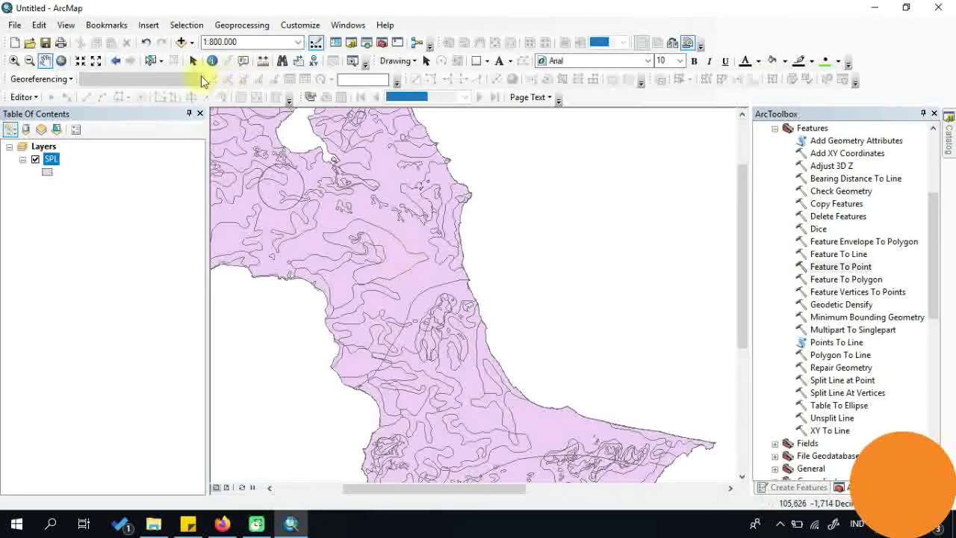
click(244, 61)
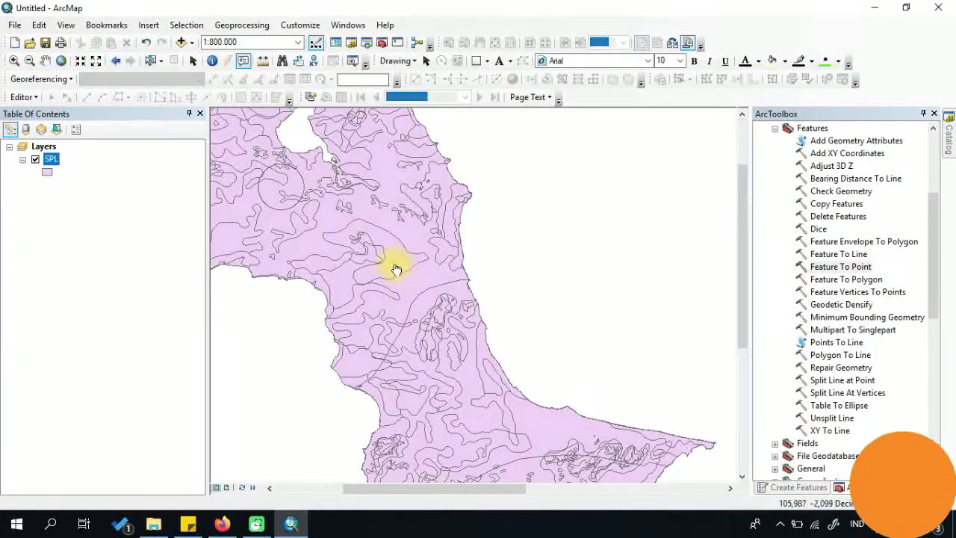
click(150, 61)
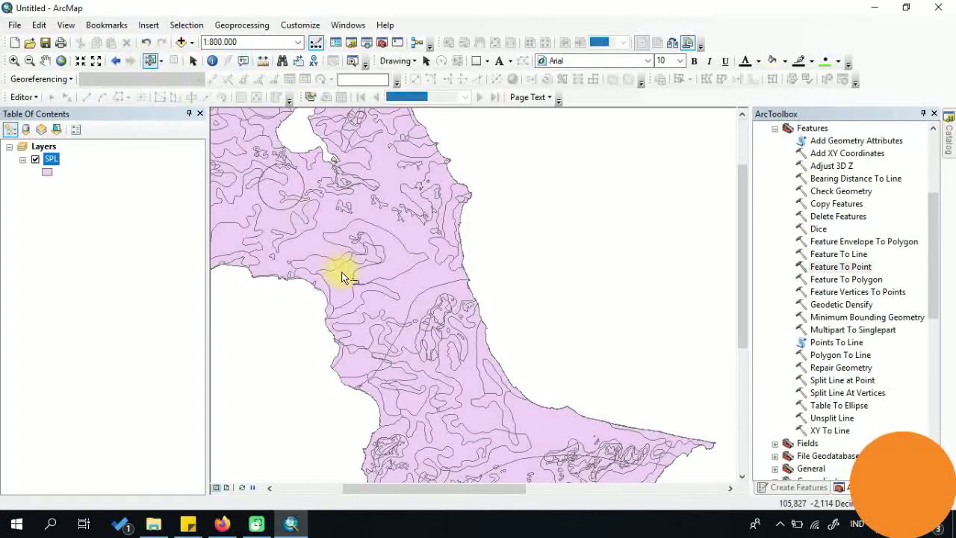
click(396, 259)
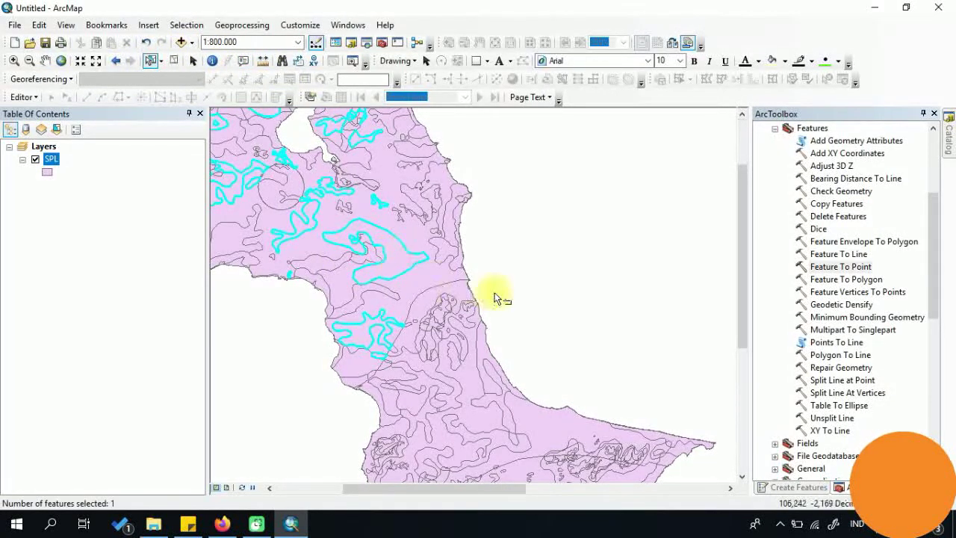
scroll(534, 273, up, 2)
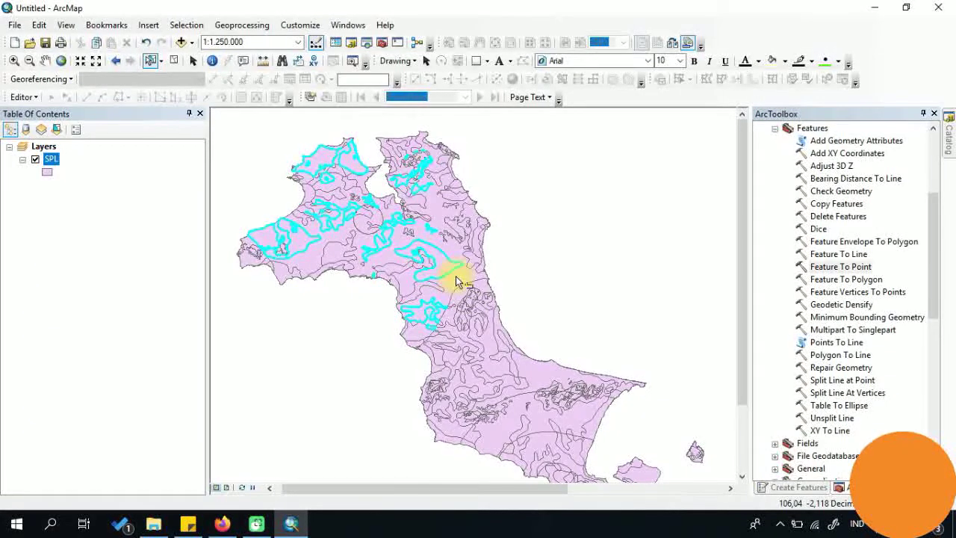
Step: View the attributes of the selected SPL polygon in an HTML pop-up down to its SPL field, and close it
click(243, 61)
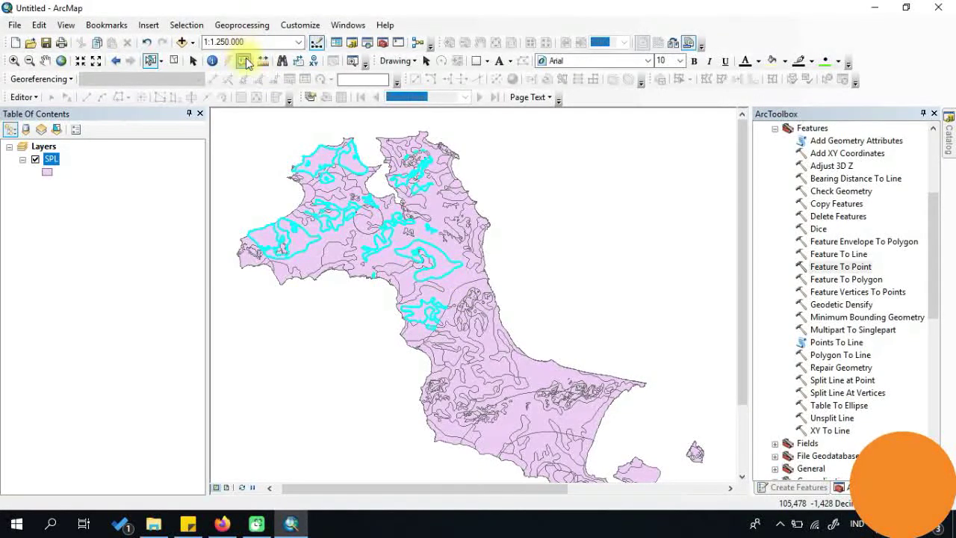
click(443, 265)
scroll(565, 246, down, 1)
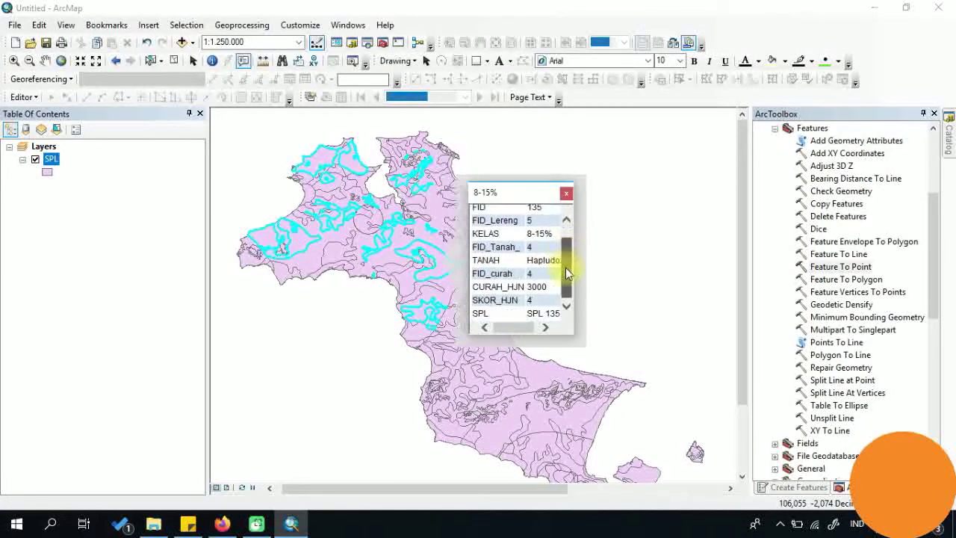
click(566, 193)
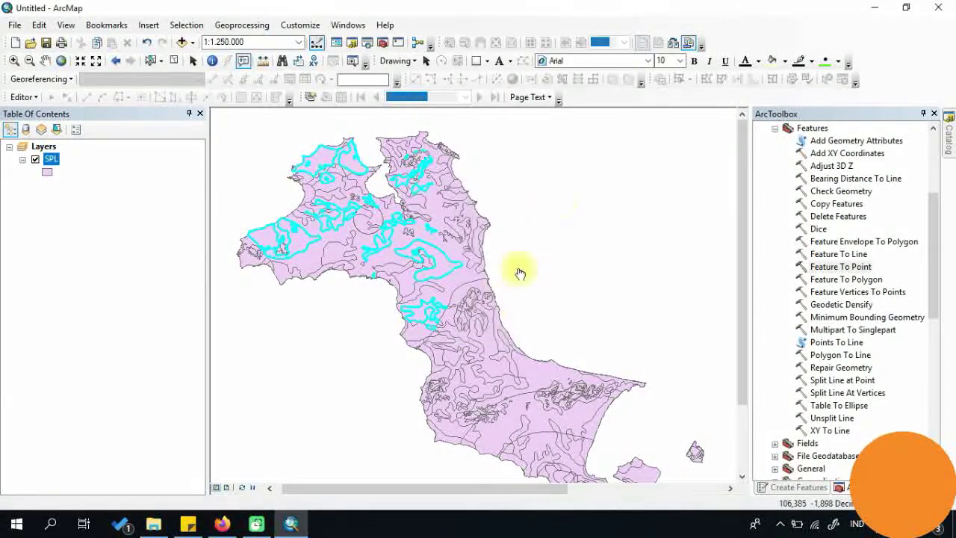
Step: View the HTML pop-up attributes of the polygon adjoining the selected one on the east, and close it
click(463, 276)
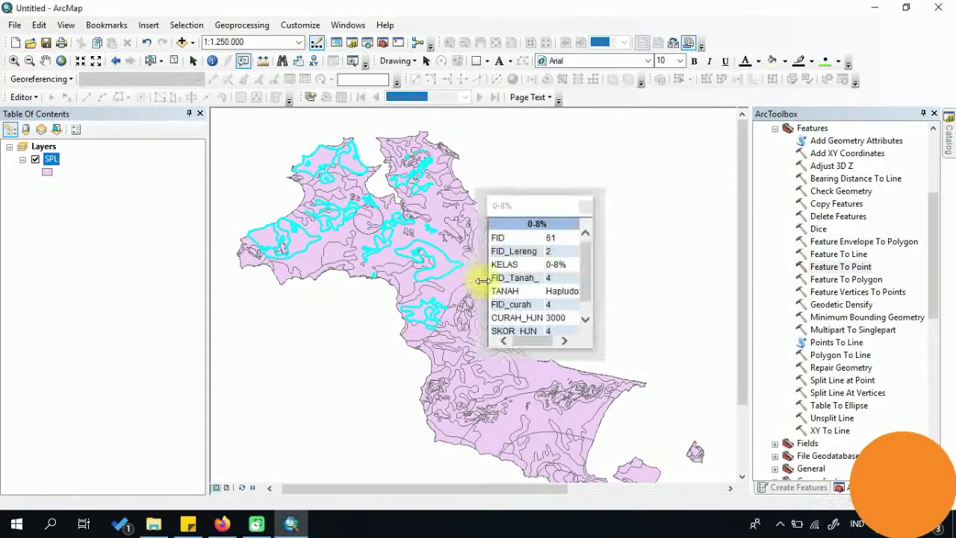
scroll(580, 265, down, 1)
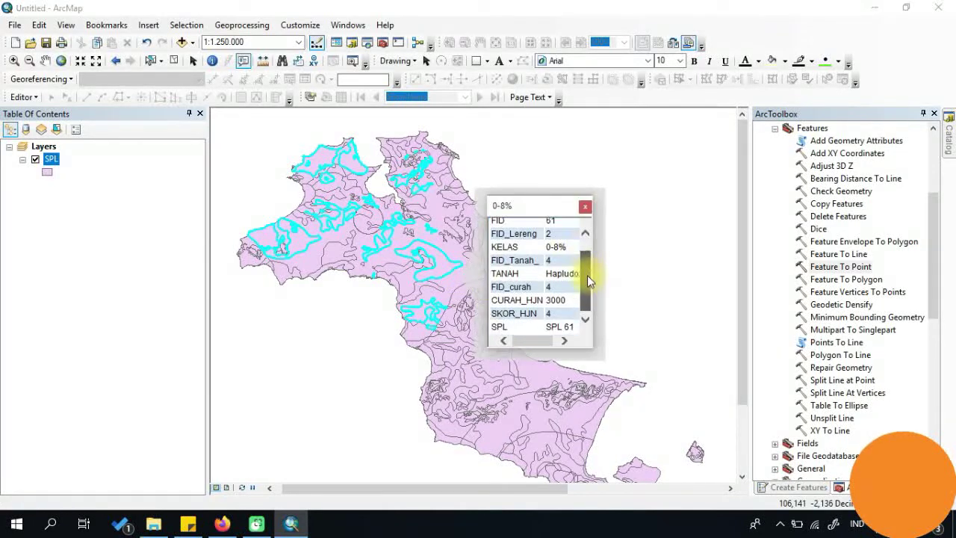
click(586, 207)
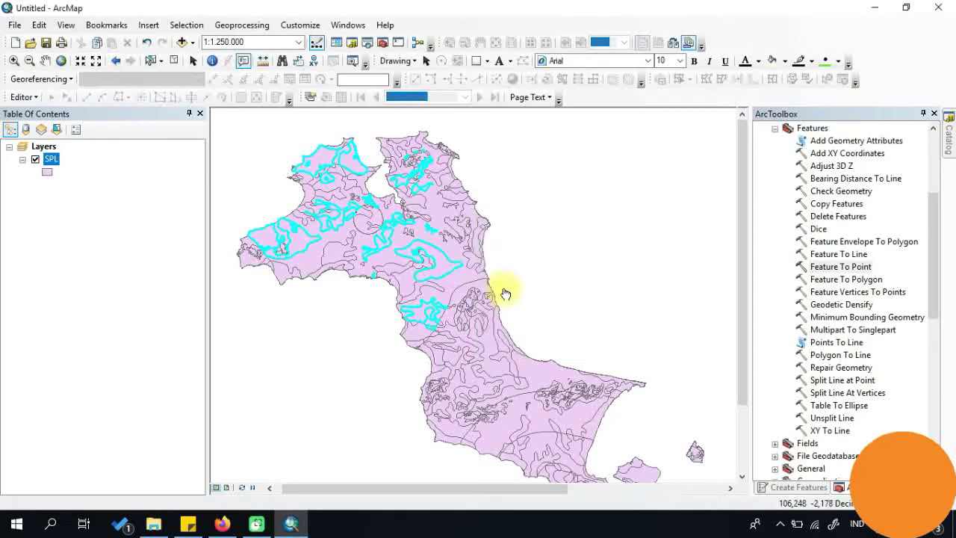
Step: Select the adjoining 0-8% slope polygon to examine its extent, and clear the selection
click(151, 61)
click(463, 276)
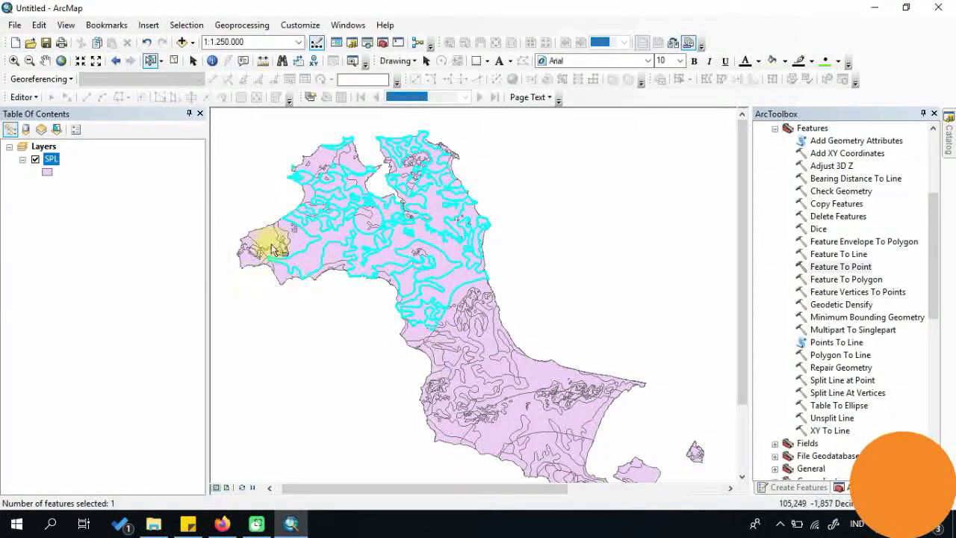
click(176, 62)
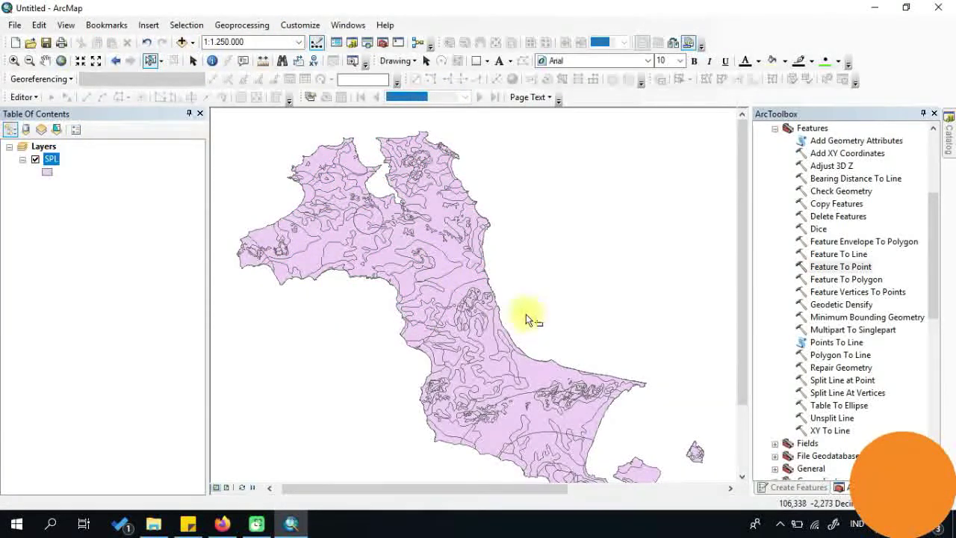
Step: Compare SPL_Point with the polygons by selecting the circular polygon and the large polygon southeast of it in turn, and clear the selection
scroll(334, 208, up, 5)
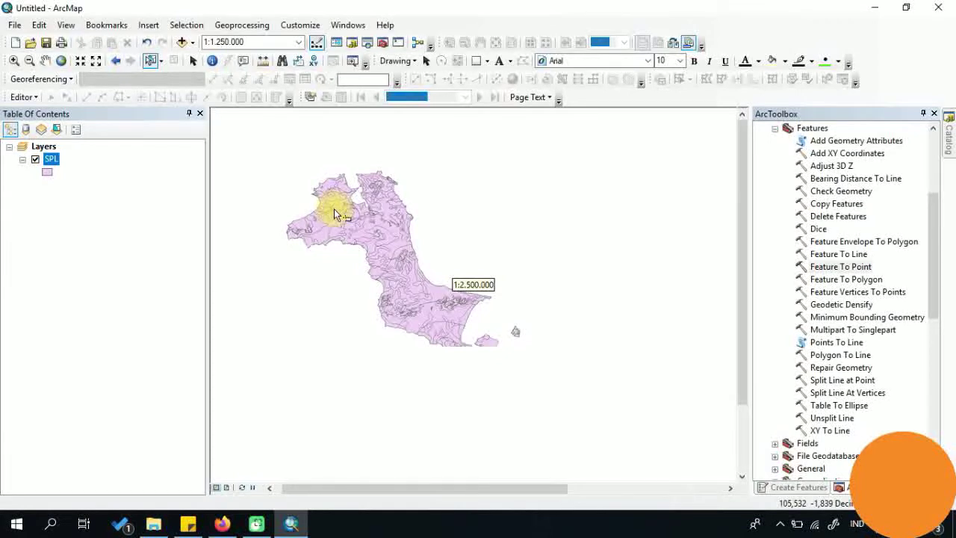
scroll(334, 213, down, 1)
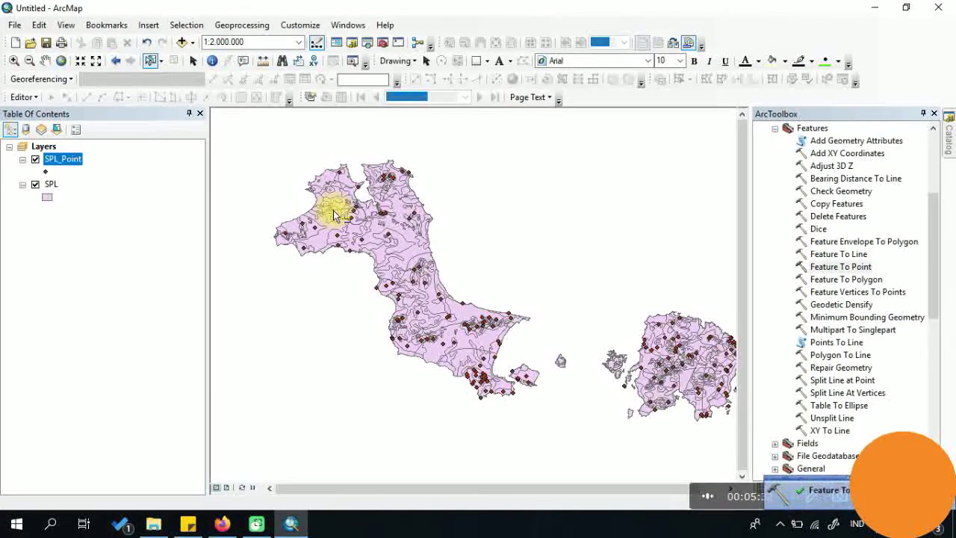
scroll(384, 239, down, 1)
scroll(384, 237, down, 1)
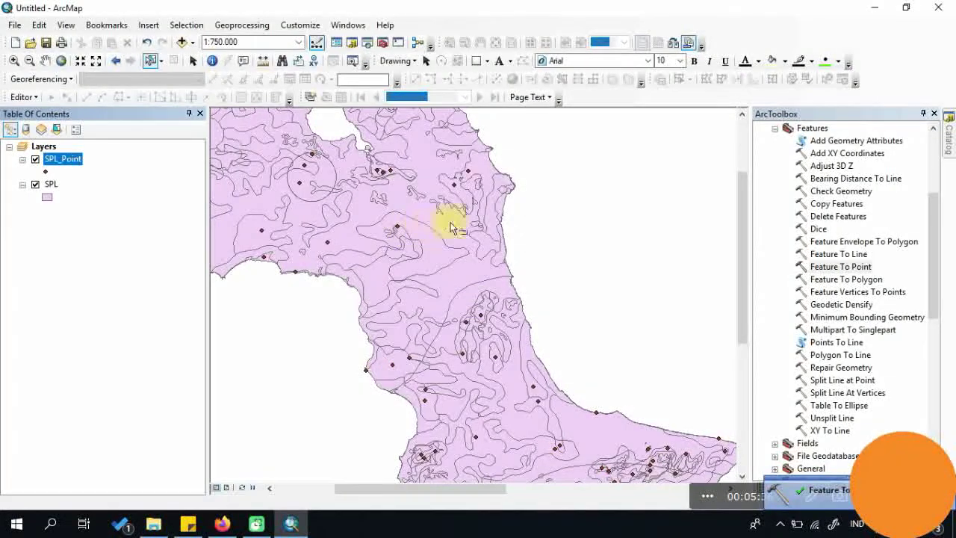
click(308, 186)
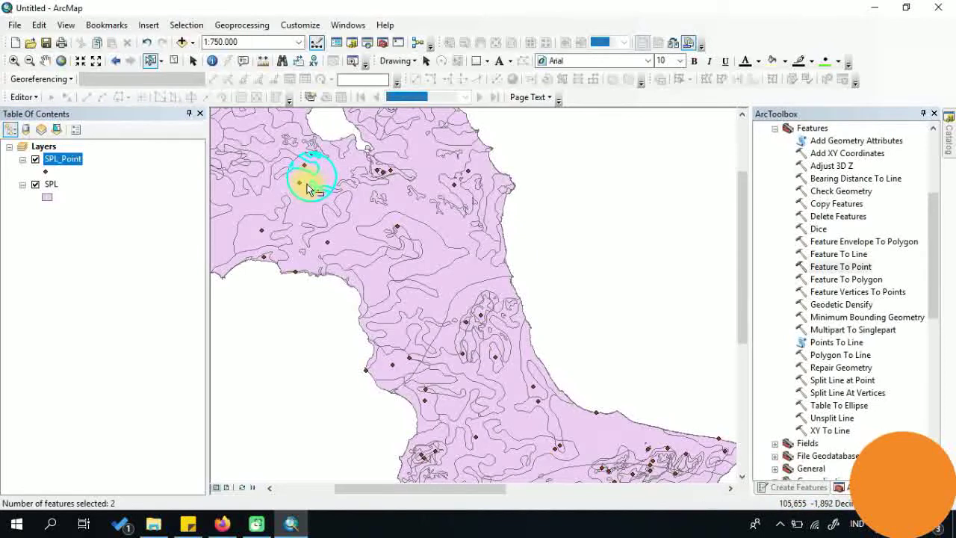
scroll(291, 190, down, 3)
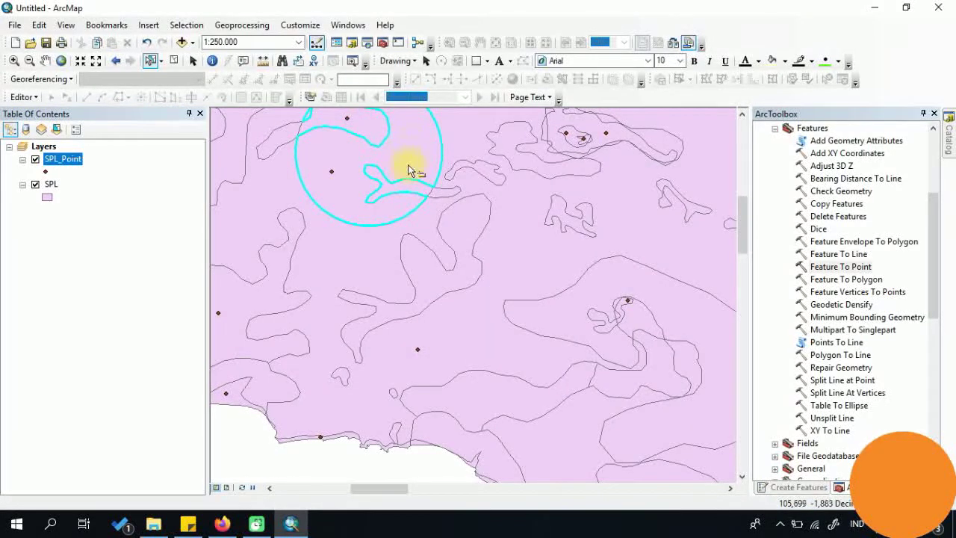
scroll(461, 228, up, 3)
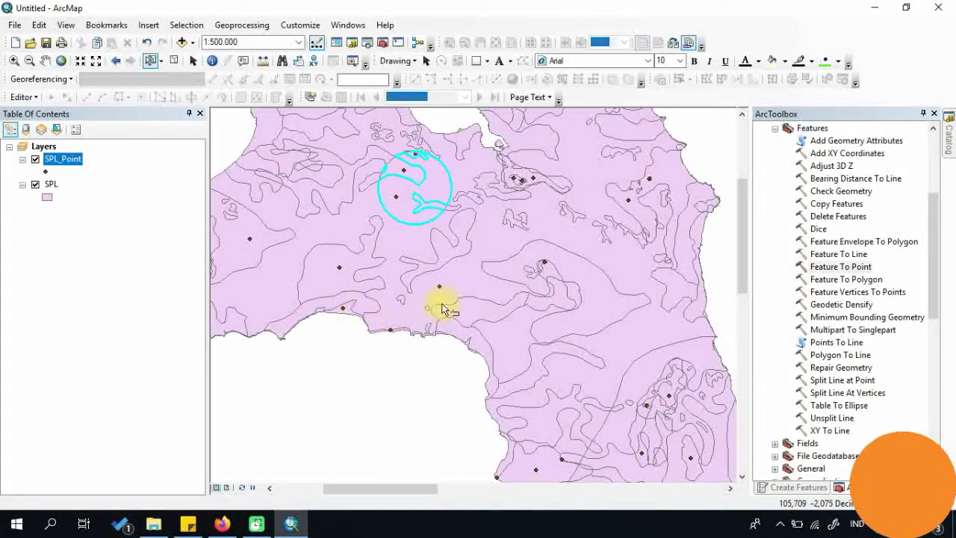
click(477, 287)
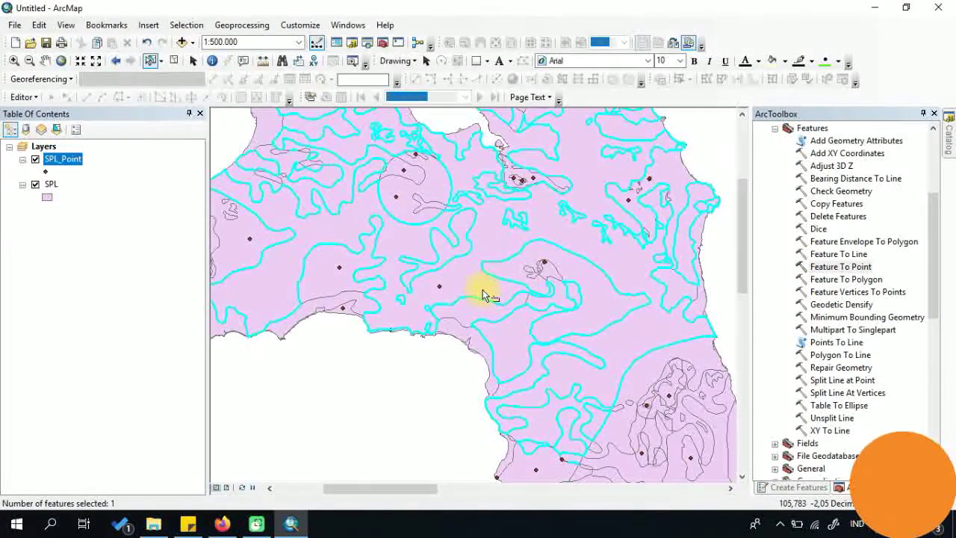
click(173, 60)
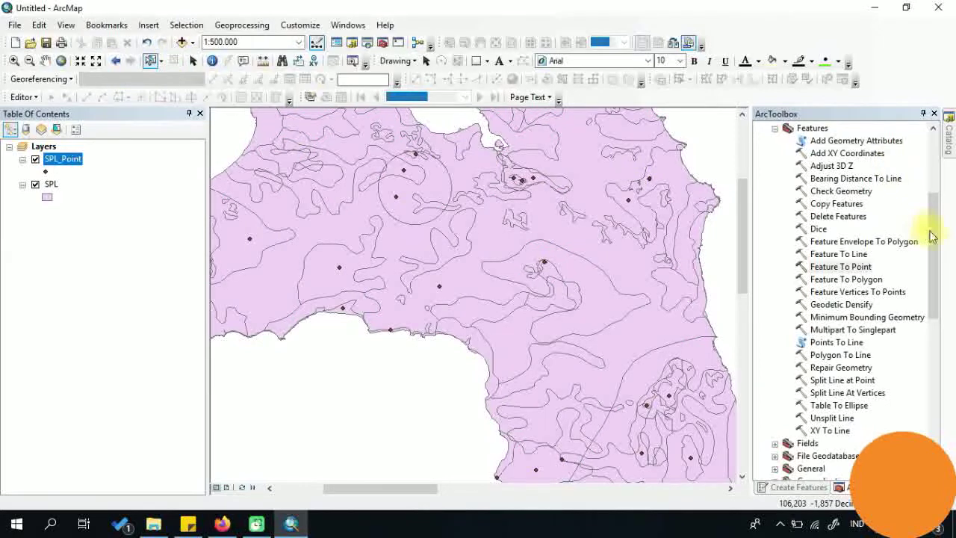
Step: Collapse the Features toolset and the Data Management Tools toolbox in ArcToolbox
drag(933, 237, 942, 131)
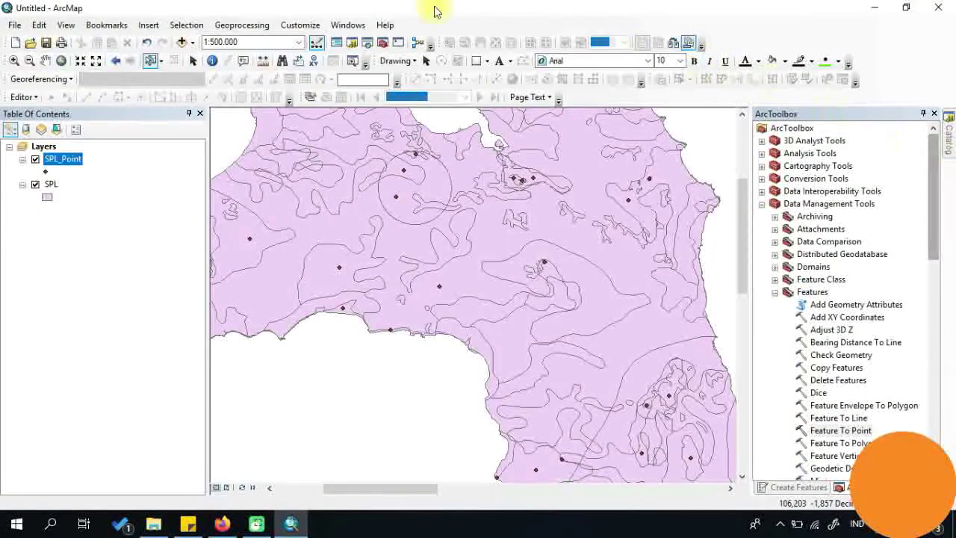
click(924, 113)
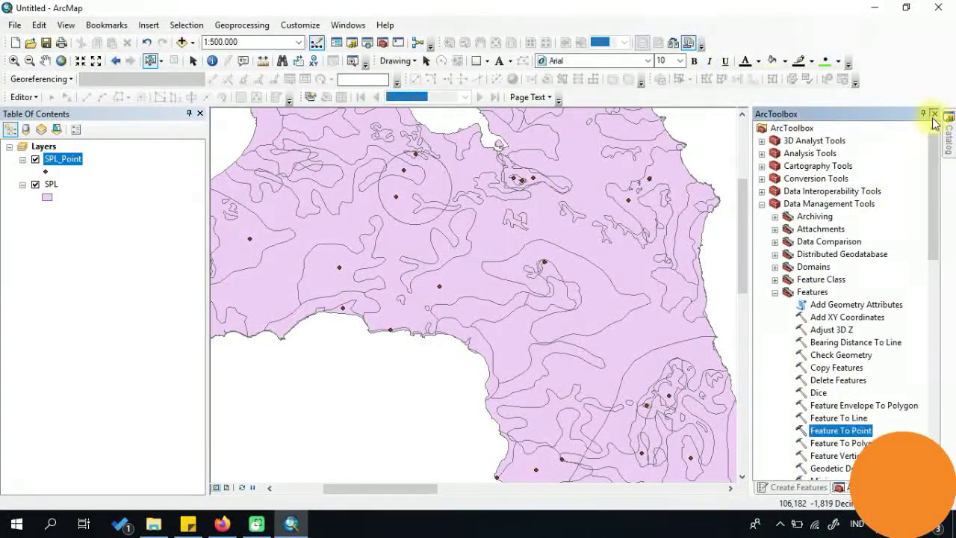
click(383, 43)
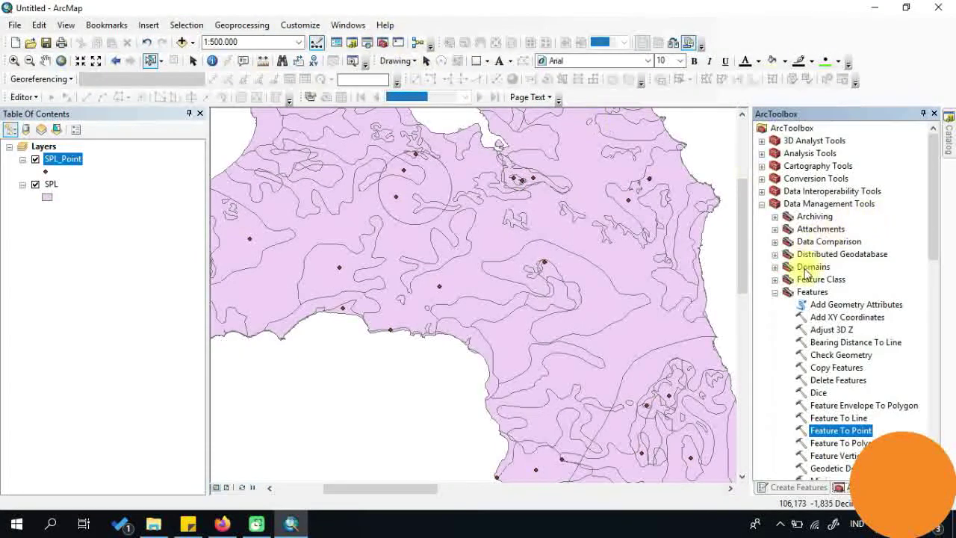
click(775, 292)
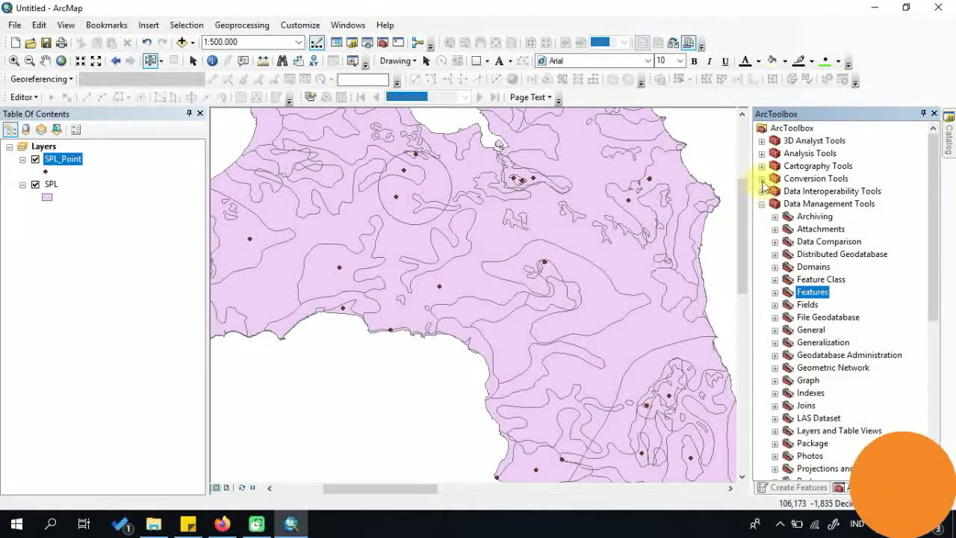
click(762, 203)
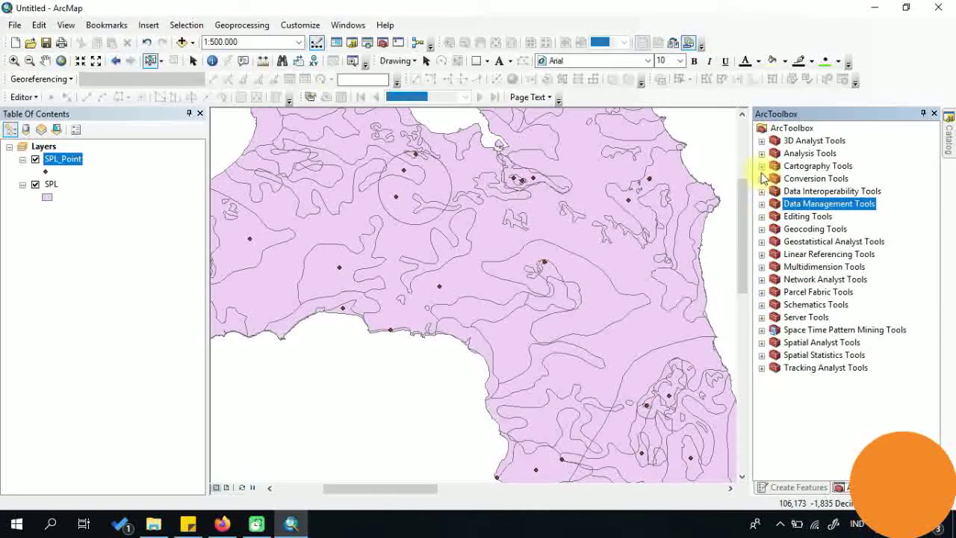
Step: Expand the Conversion Tools toolbox and examine its From GPS, To Shapefile and Metadata toolsets
click(762, 179)
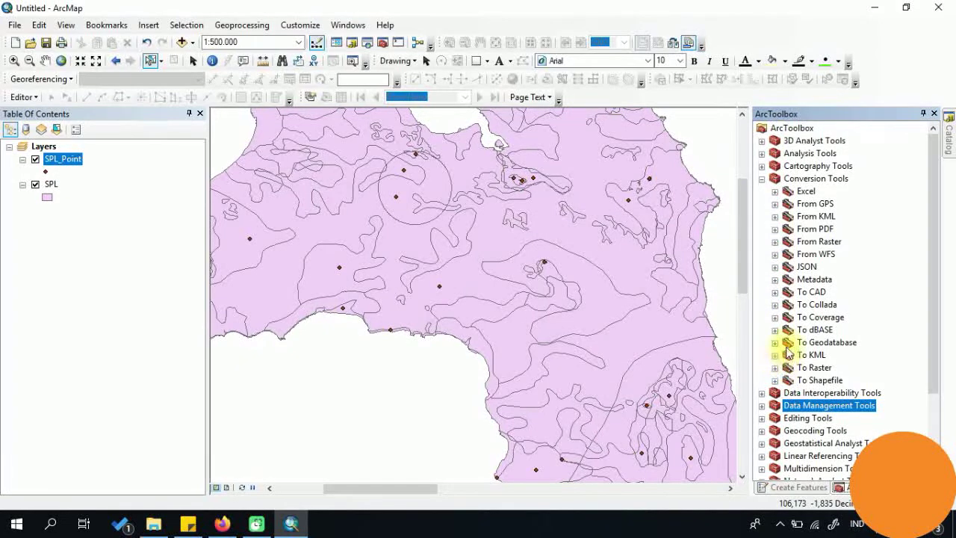
click(775, 203)
click(775, 204)
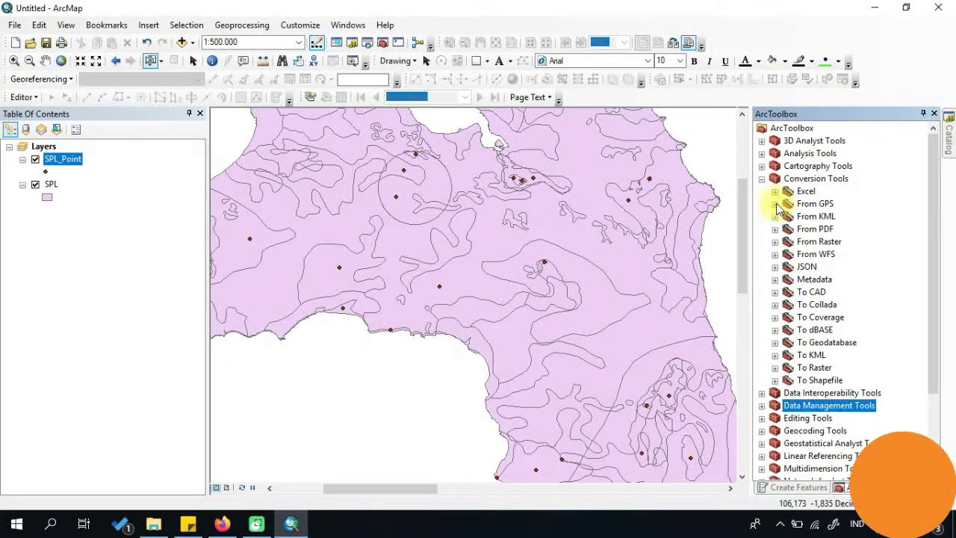
scroll(775, 306, down, 1)
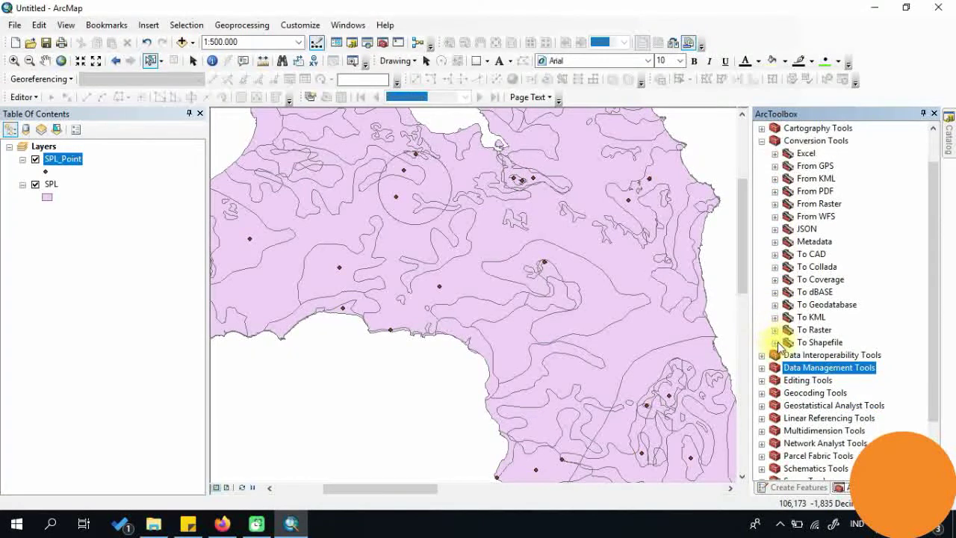
click(775, 342)
click(777, 342)
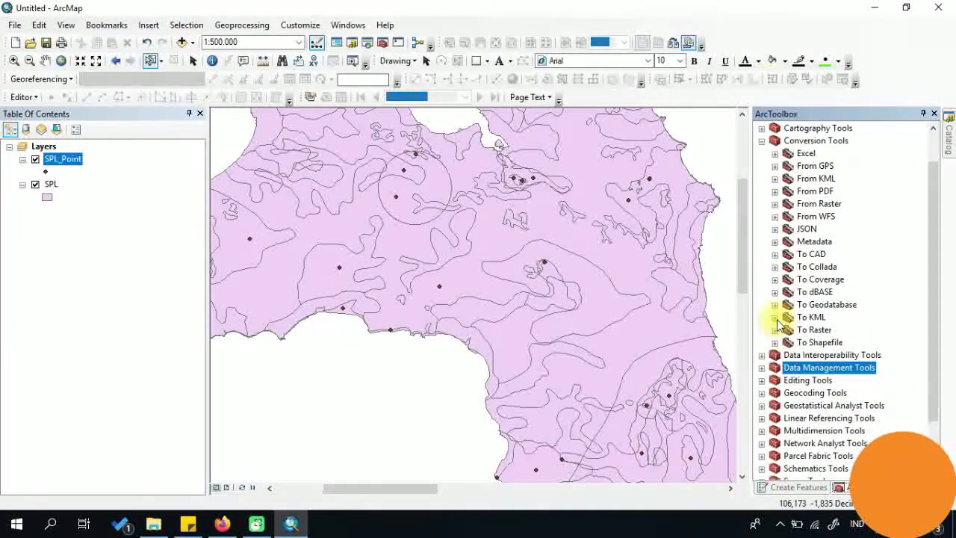
click(775, 241)
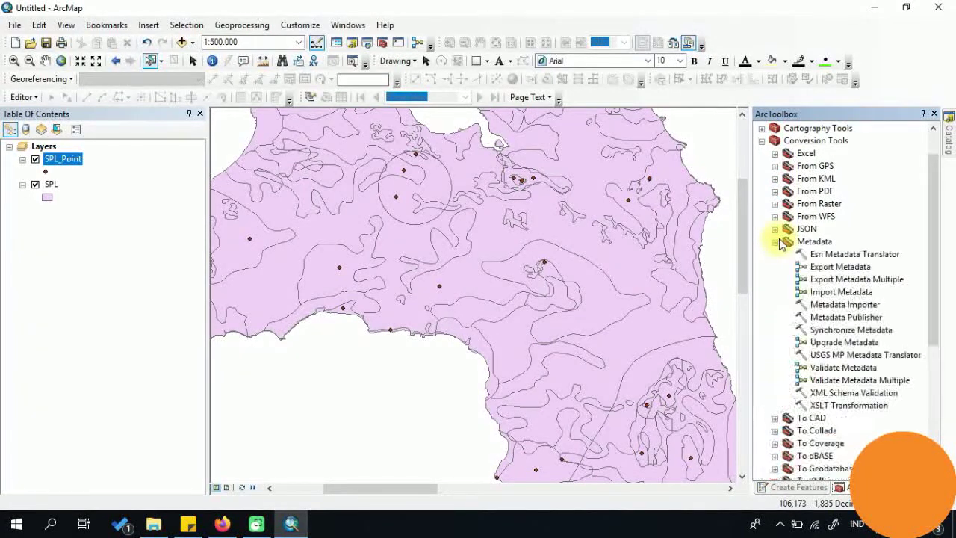
click(775, 241)
scroll(788, 213, up, 1)
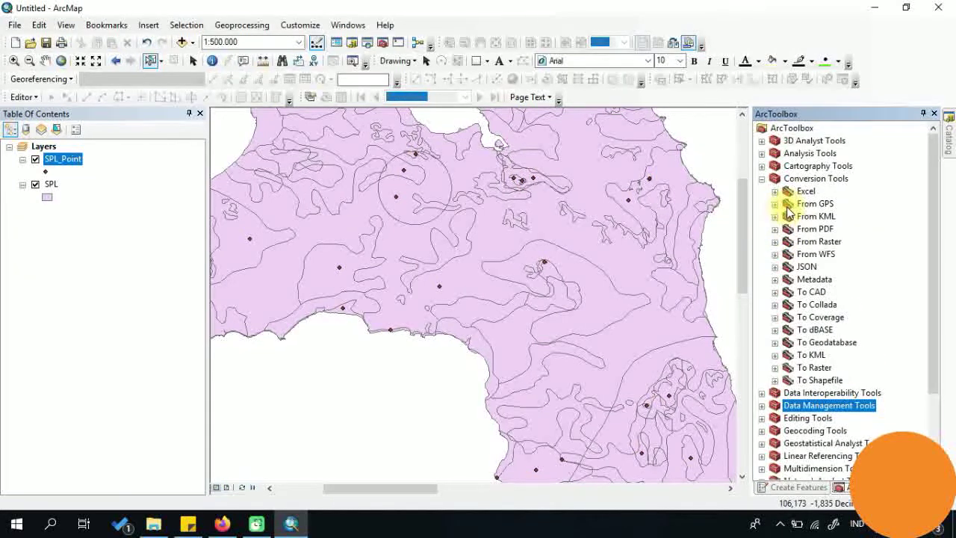
Step: Look through the Cartography Tools toolbox and recheck the From GPS toolset of the Conversion Tools
click(762, 166)
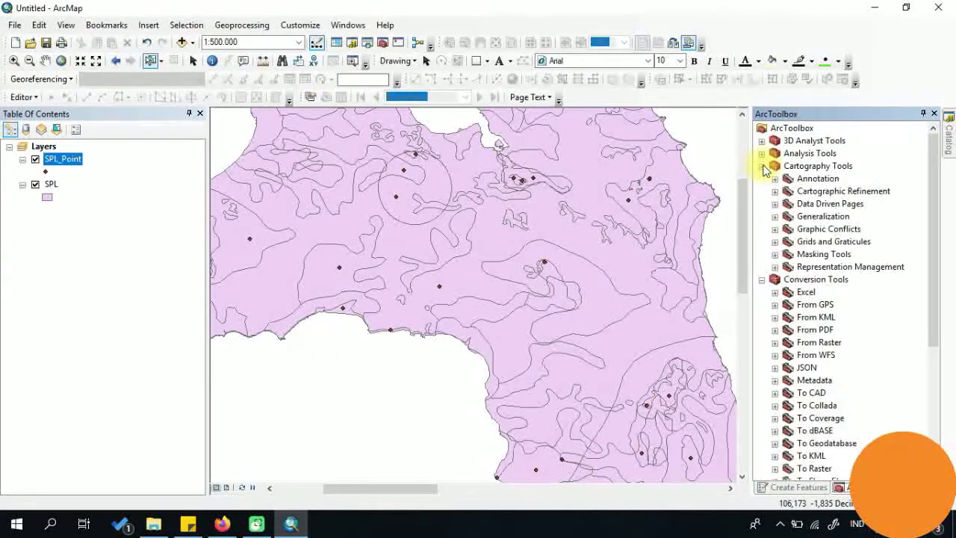
click(762, 165)
scroll(815, 280, down, 1)
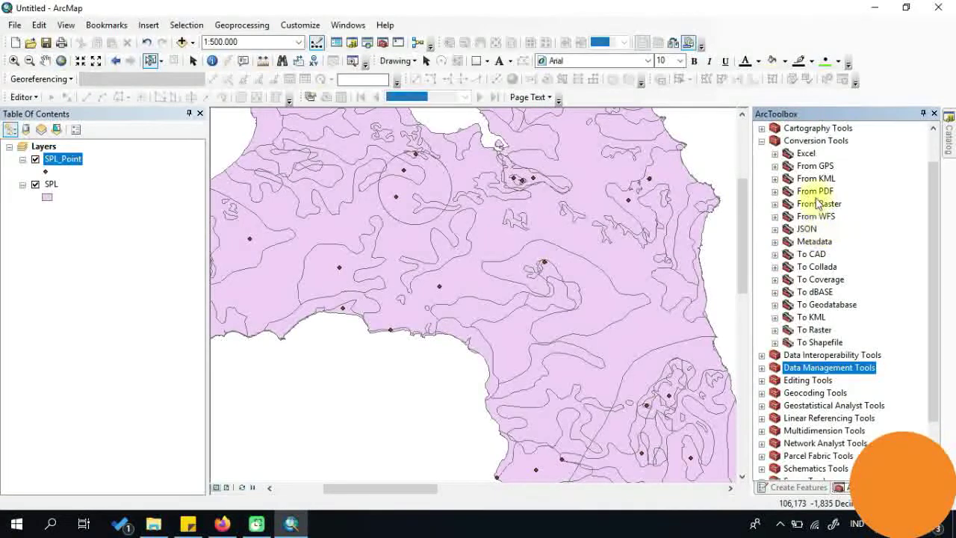
click(777, 167)
click(777, 167)
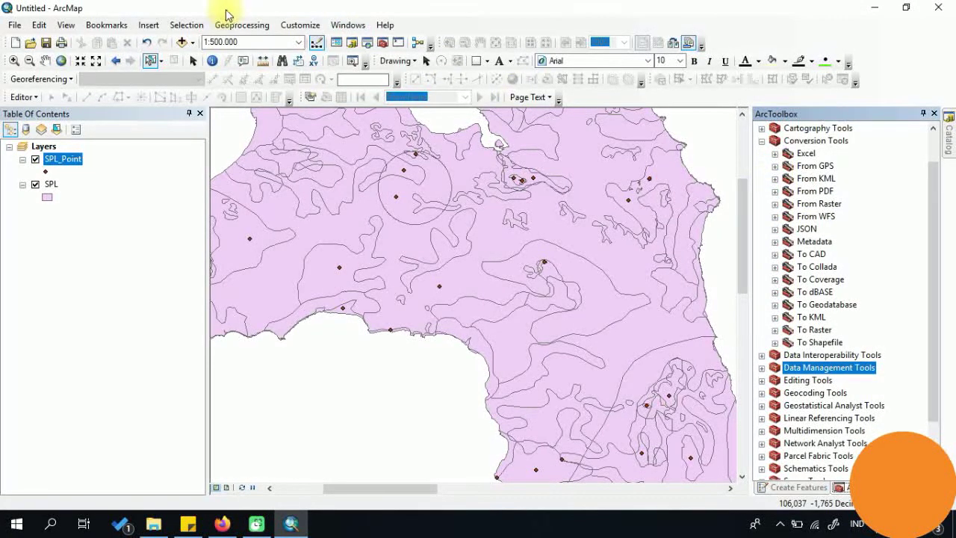
Step: Check the tools in the From GPS toolset once more and collapse the toolset
click(775, 167)
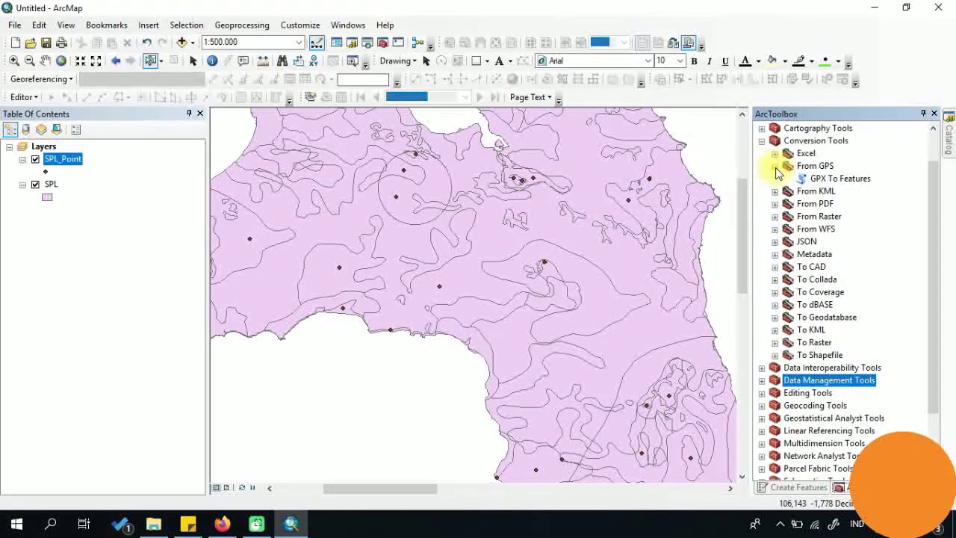
click(774, 165)
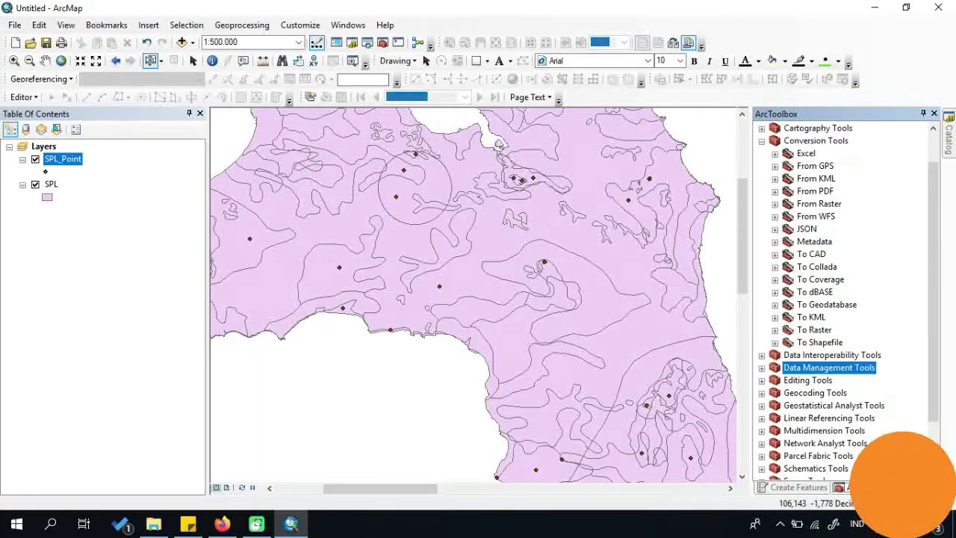
Step: Show the desktop and launch Global Mapper 22.0
key(super+d)
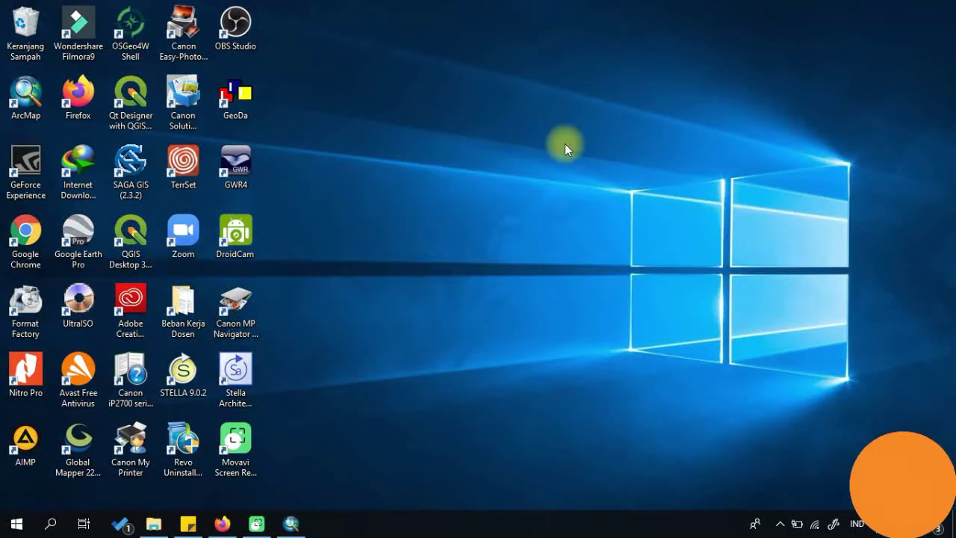
click(98, 450)
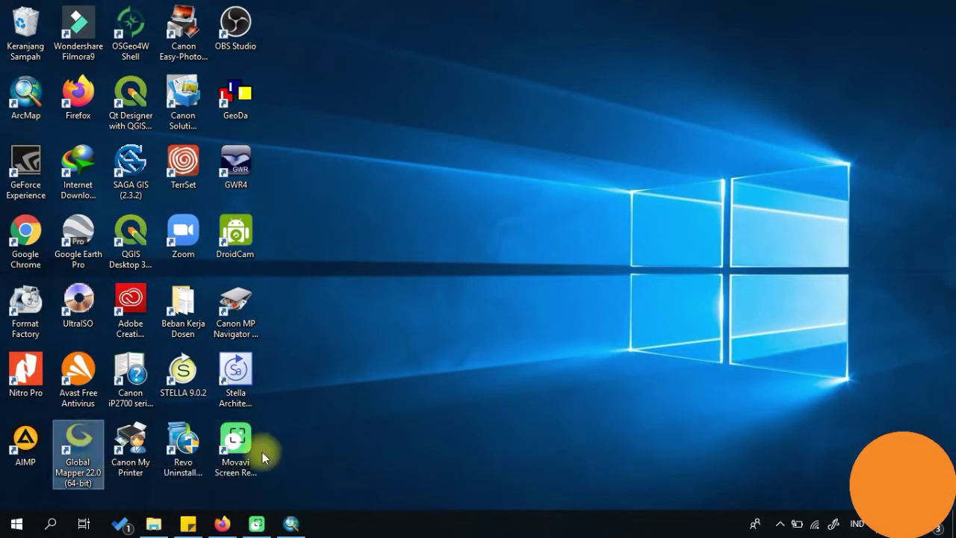
click(140, 245)
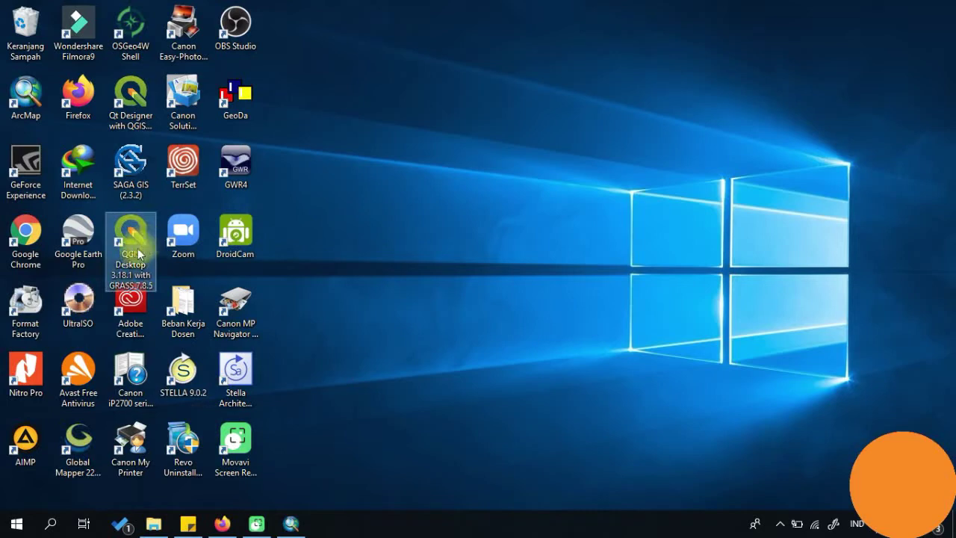
click(134, 301)
click(132, 241)
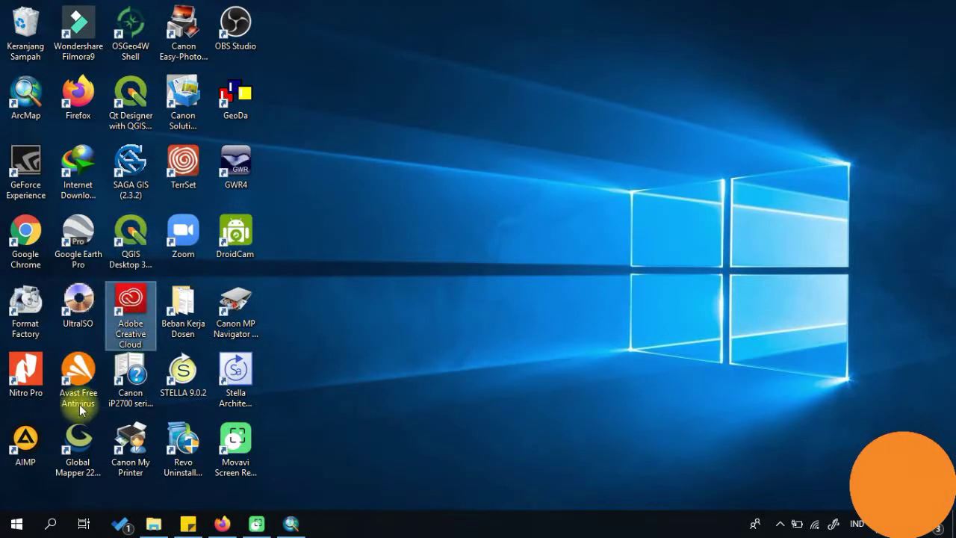
click(80, 440)
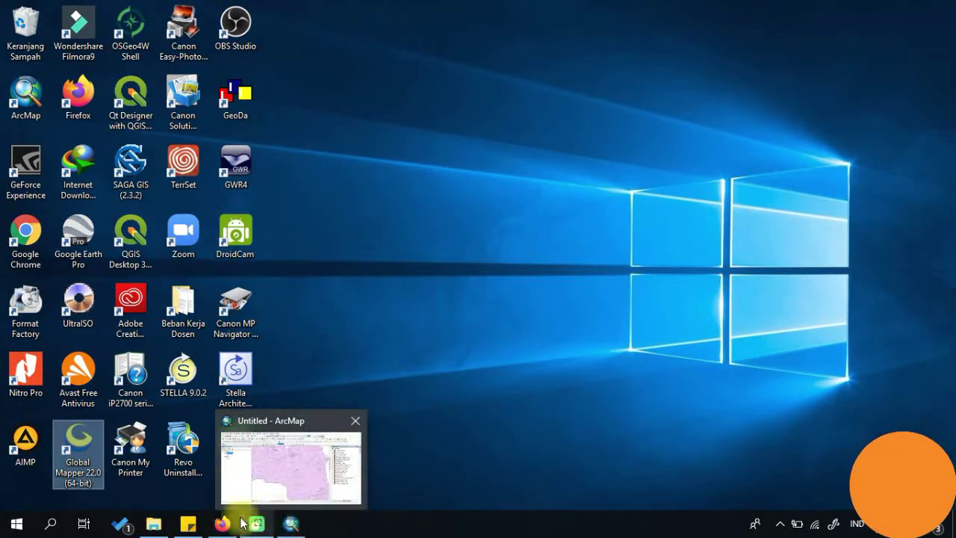
mouse_move(258, 519)
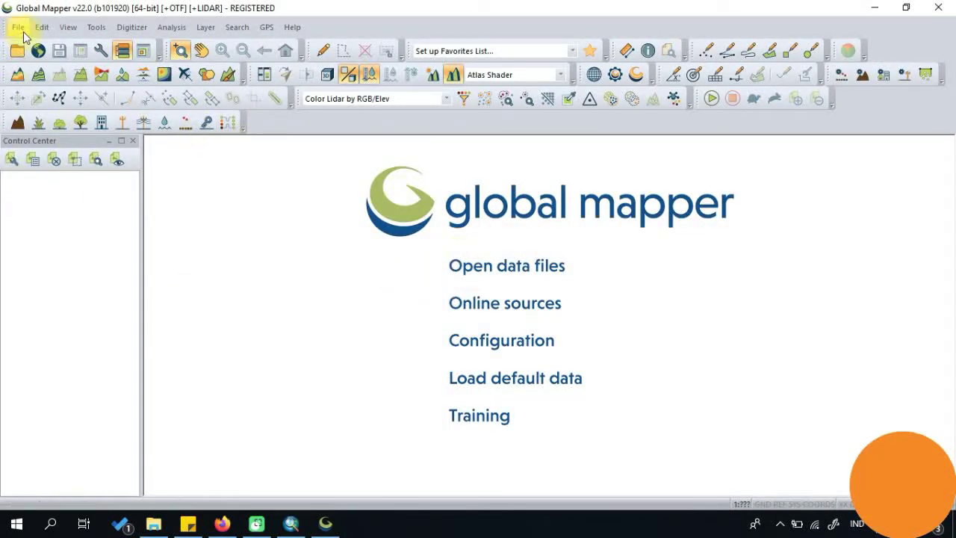
Step: Start opening a data file and browse to the Kuliah folder under Documents\Jobs on the Data (D:) drive
click(18, 28)
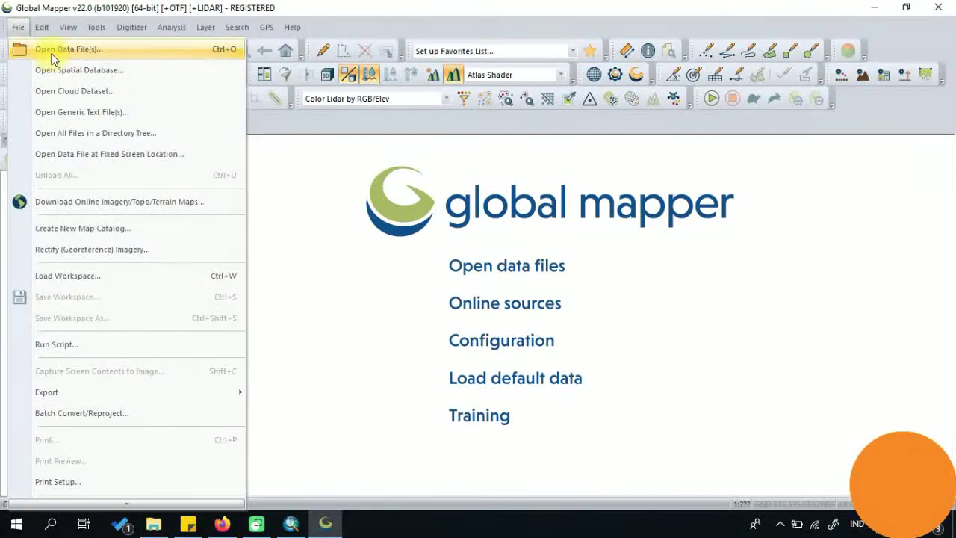
click(52, 51)
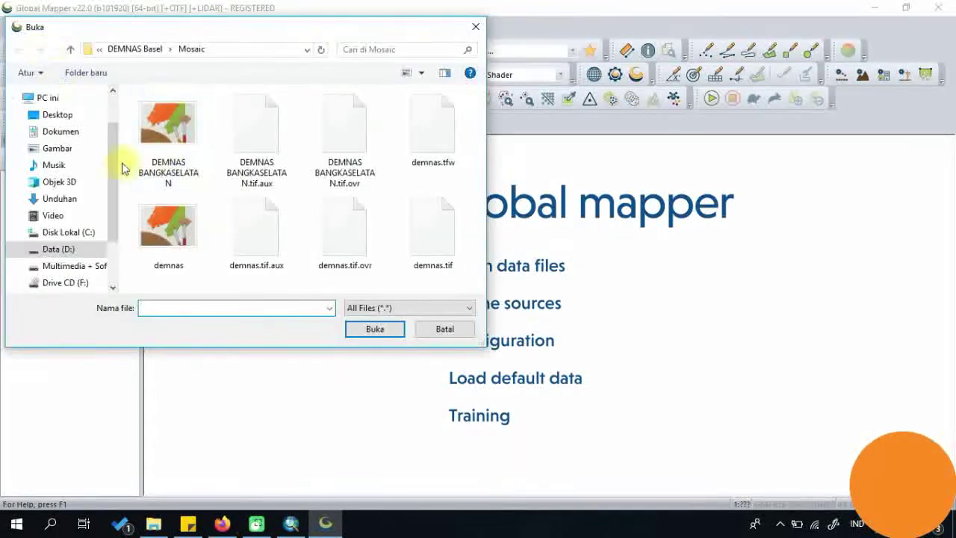
scroll(114, 186, down, 2)
click(53, 177)
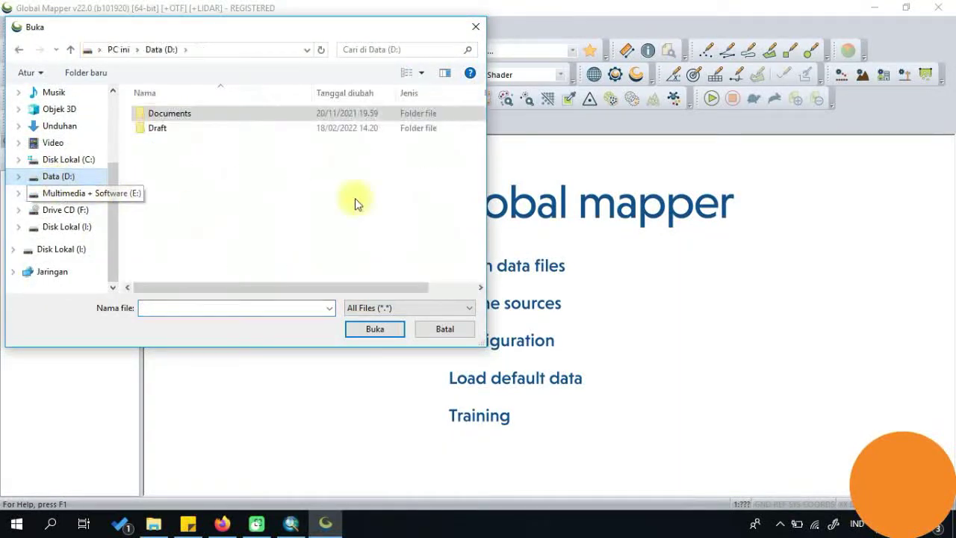
double_click(163, 118)
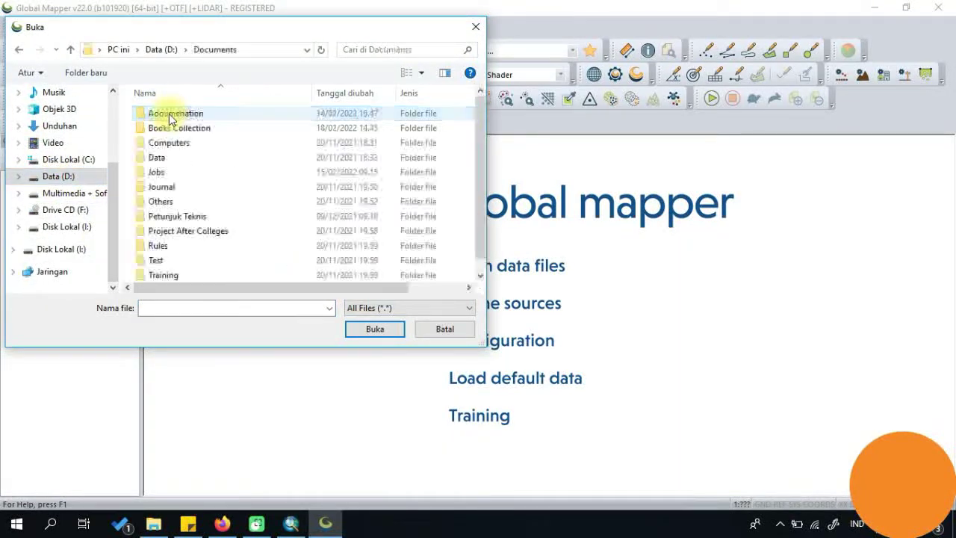
double_click(160, 174)
scroll(201, 204, down, 9)
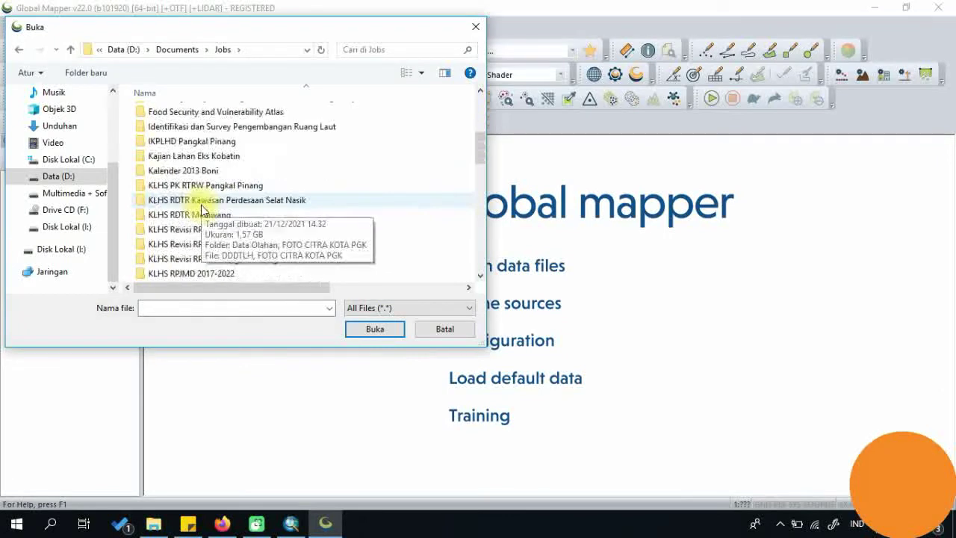
double_click(191, 172)
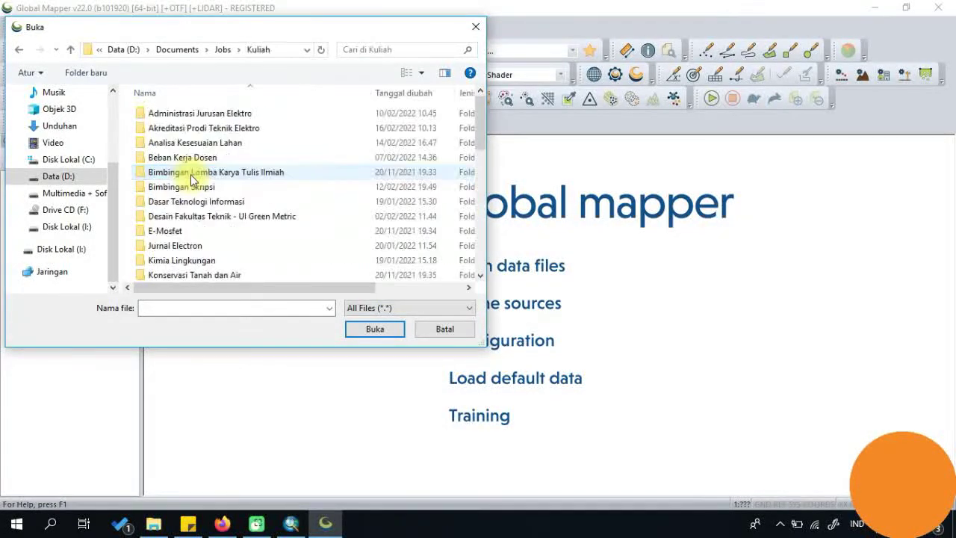
Step: Find the Analisa Kesesuaian Lahan folder within Kuliah and browse to its subfolder Praktikum\2022\Pertemuan ke-2
scroll(207, 203, down, 6)
scroll(204, 204, up, 4)
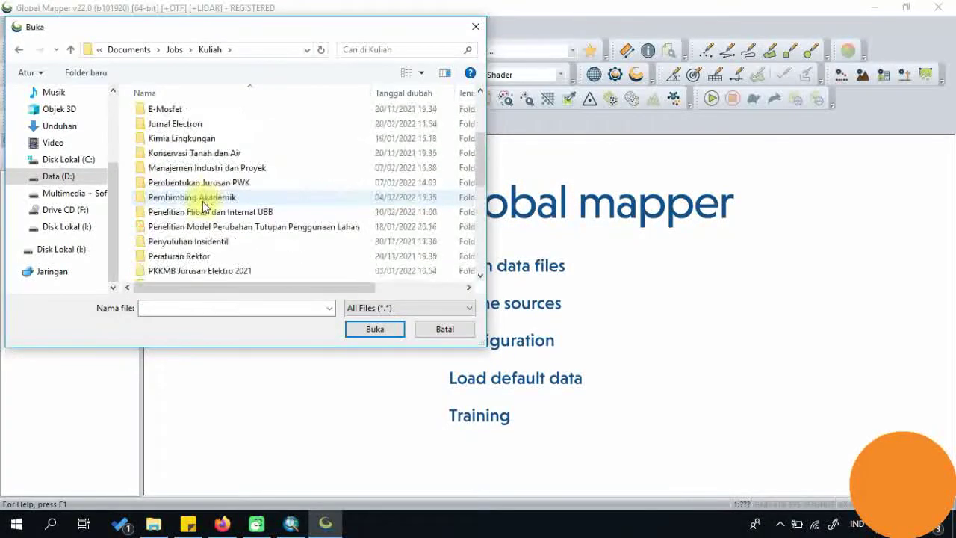
scroll(195, 188, down, 5)
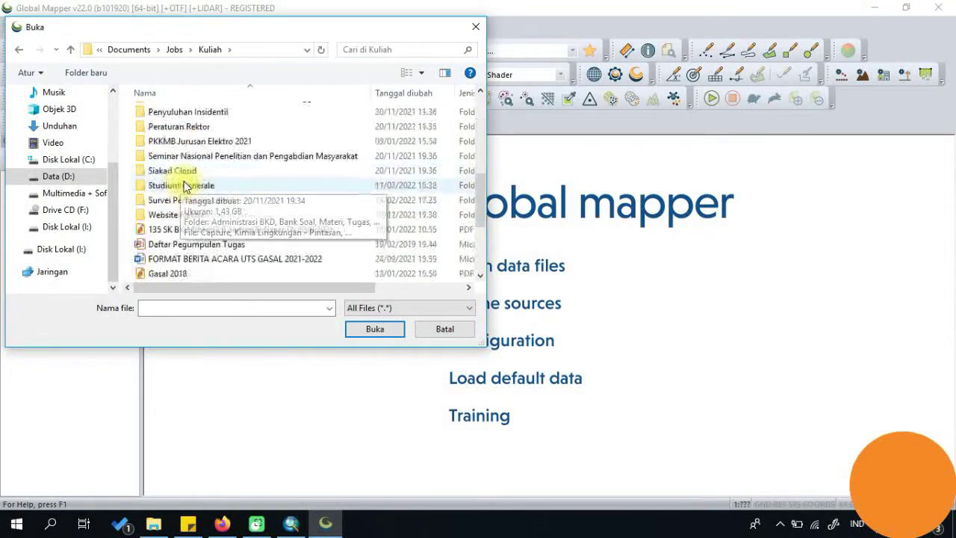
scroll(195, 179, up, 7)
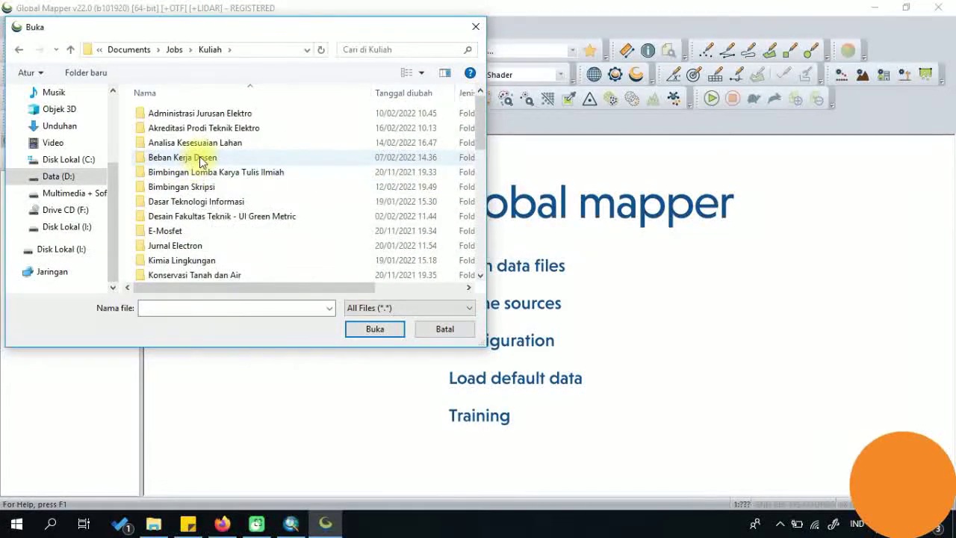
double_click(200, 145)
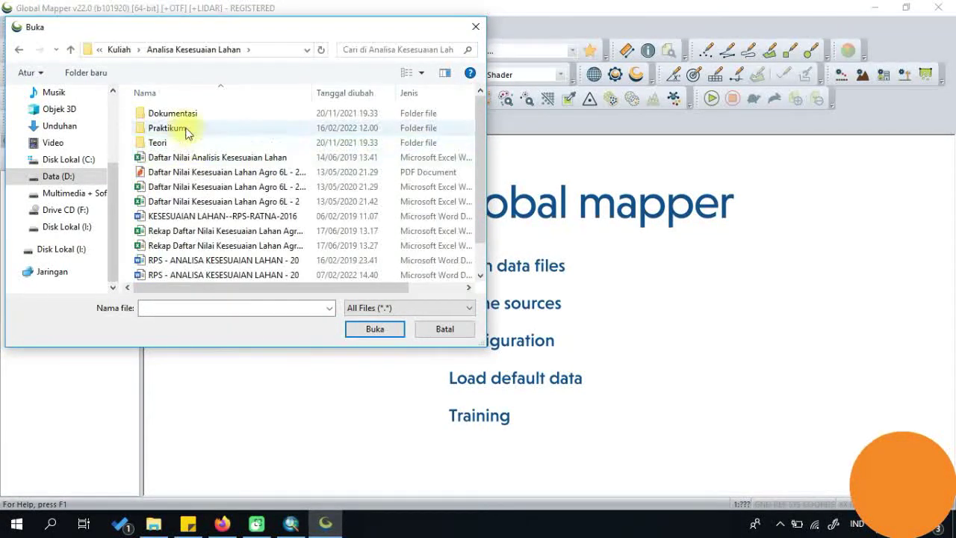
click(187, 131)
double_click(187, 131)
double_click(180, 129)
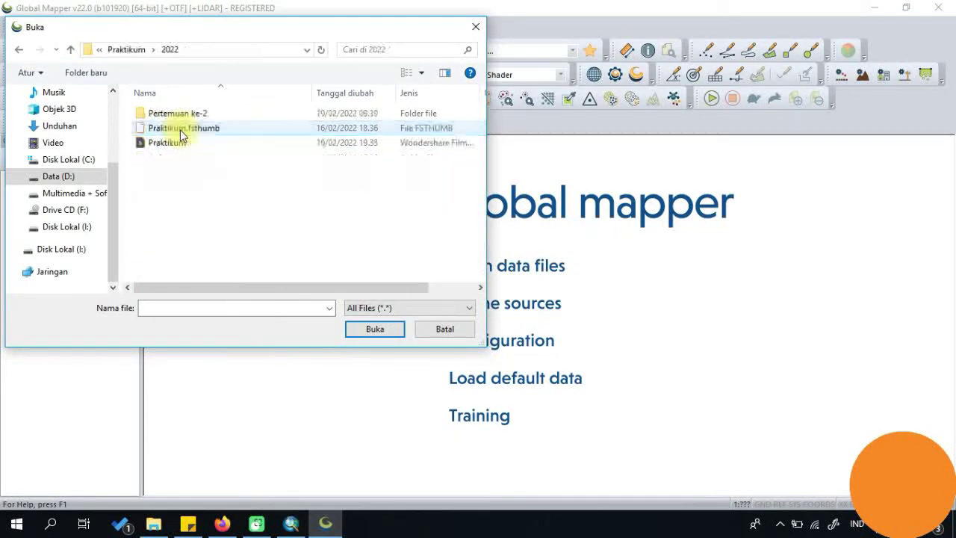
double_click(185, 122)
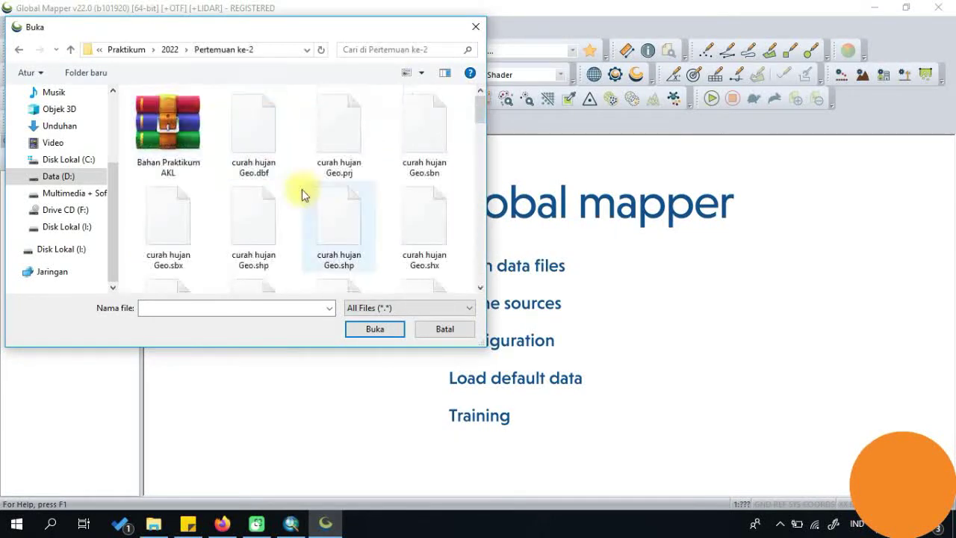
Step: Load the SPL.shp polygon shapefile from the Pertemuan ke-2 folder
scroll(322, 234, down, 8)
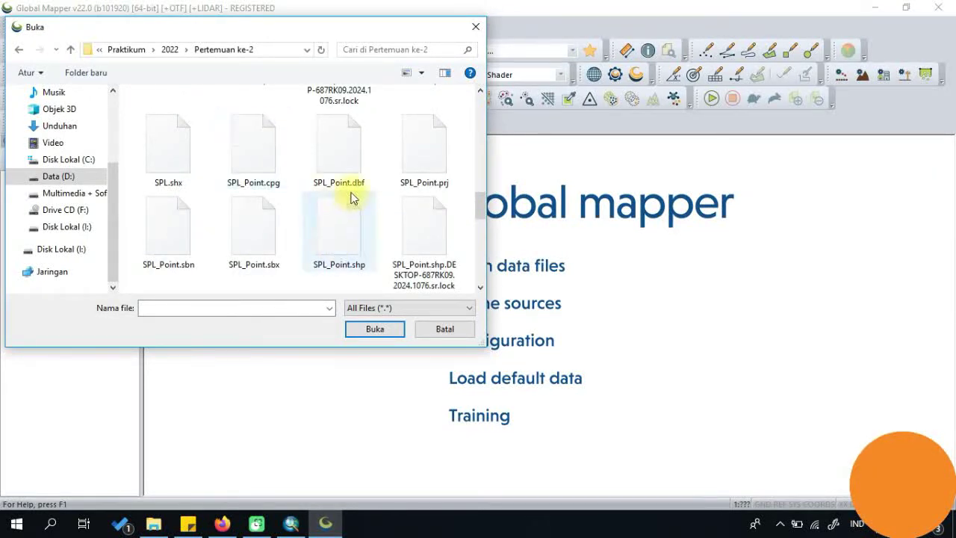
scroll(239, 185, up, 1)
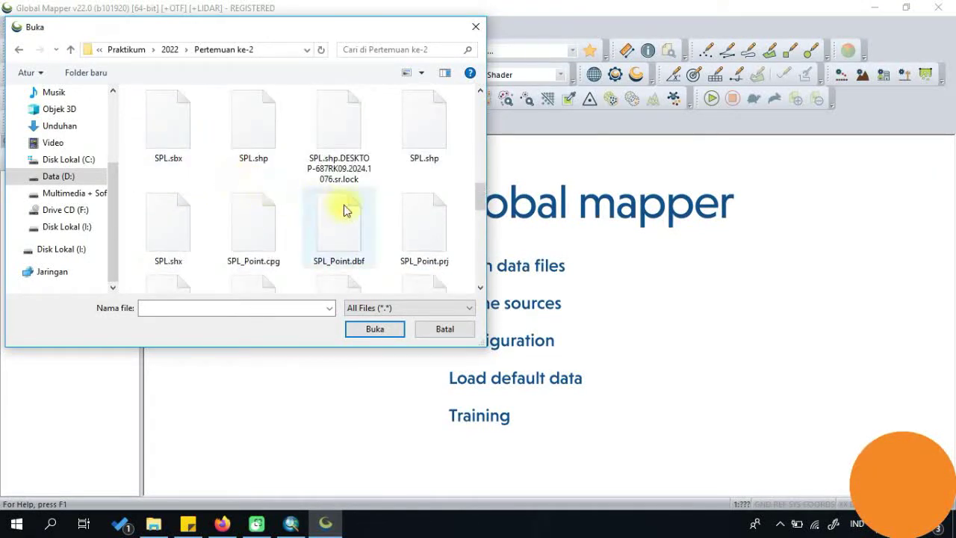
click(422, 149)
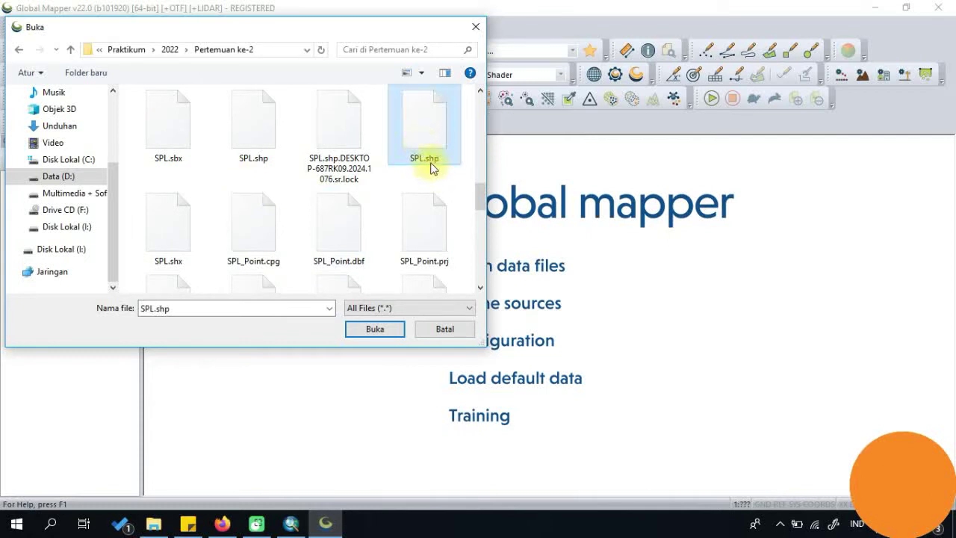
click(281, 128)
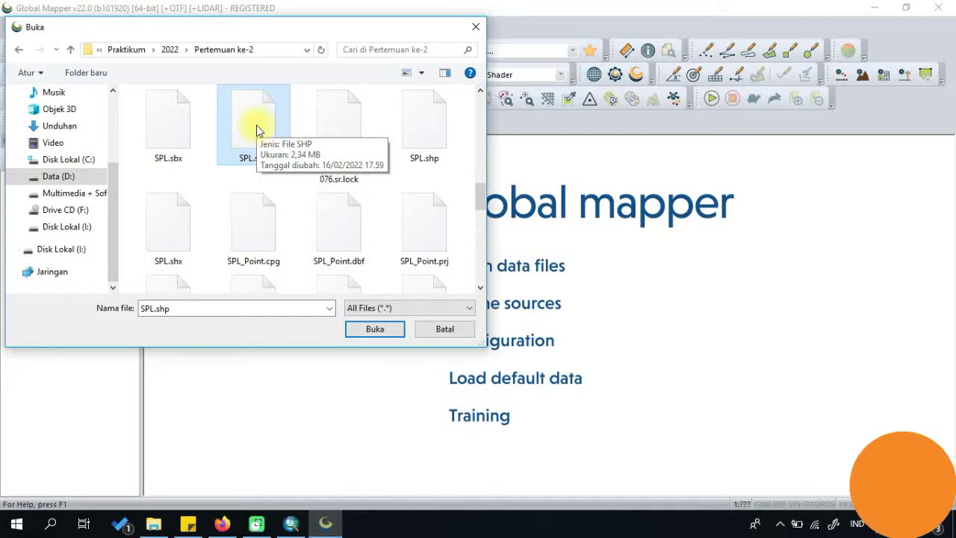
click(366, 329)
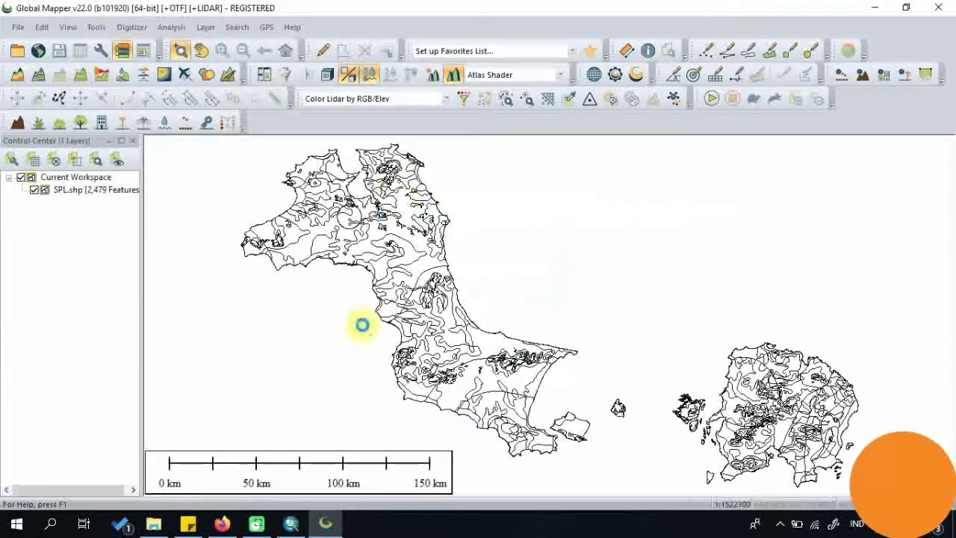
Step: Select the SPL.shp layer and unload it from the workspace
click(65, 195)
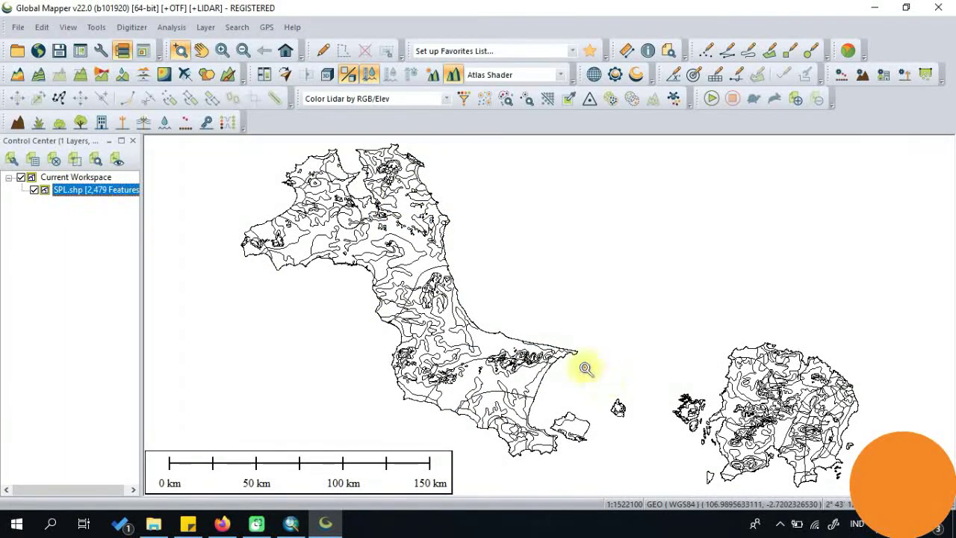
drag(588, 369, 546, 352)
drag(410, 260, 443, 280)
right_click(85, 192)
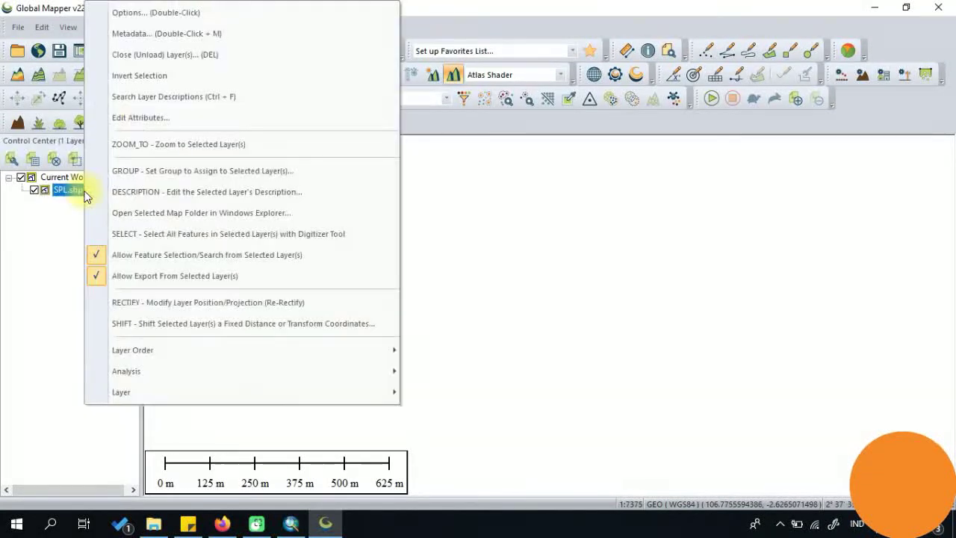
click(155, 54)
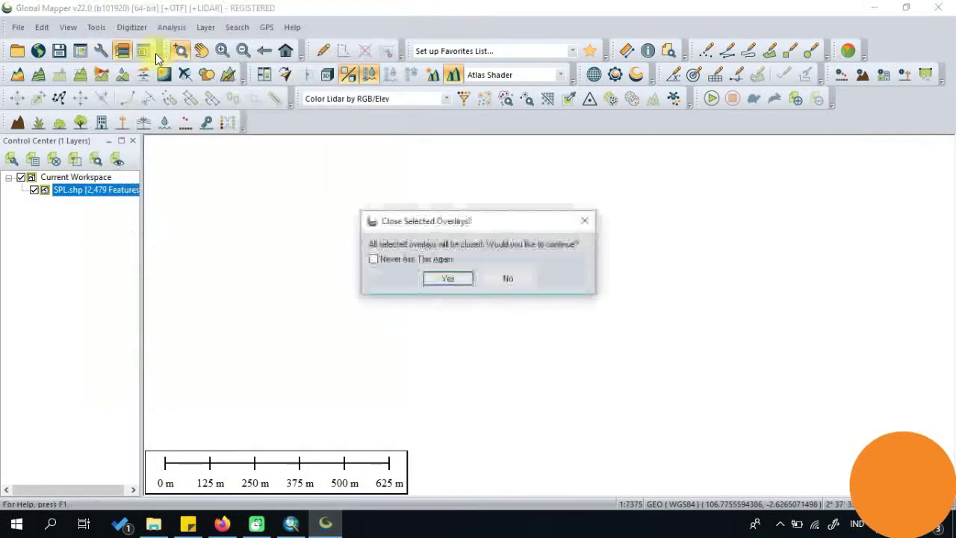
click(448, 279)
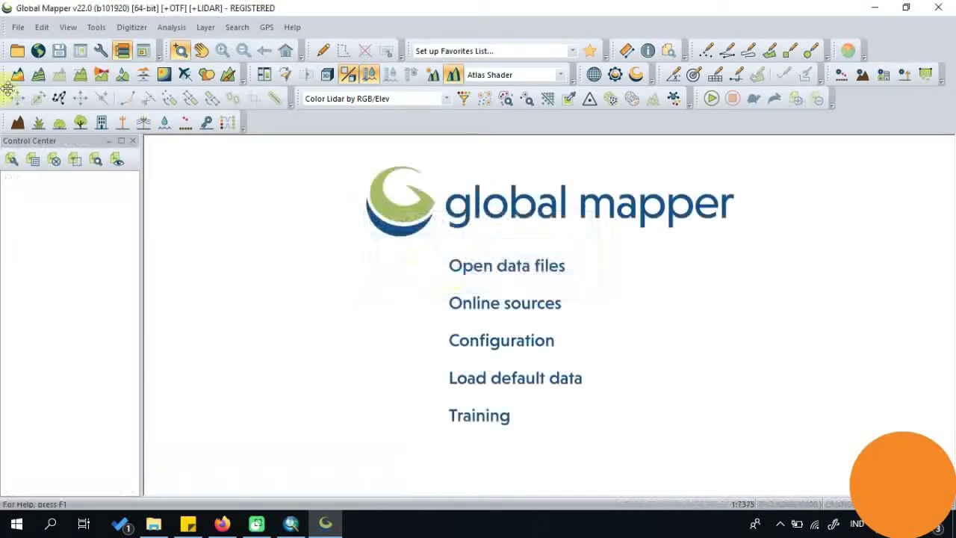
Step: Load the SPL_Point.shp point shapefile from the Pertemuan ke-2 folder into the empty workspace
click(546, 271)
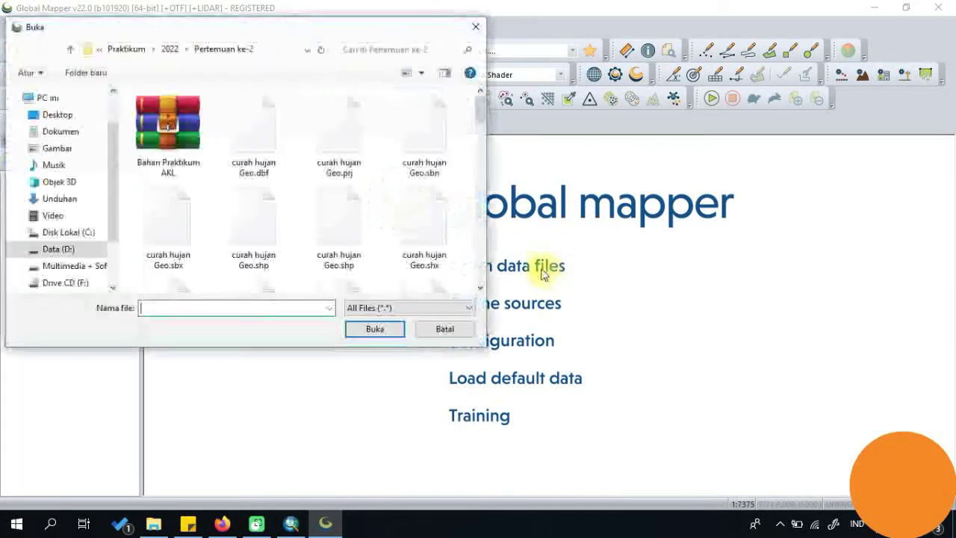
click(338, 216)
scroll(373, 246, down, 5)
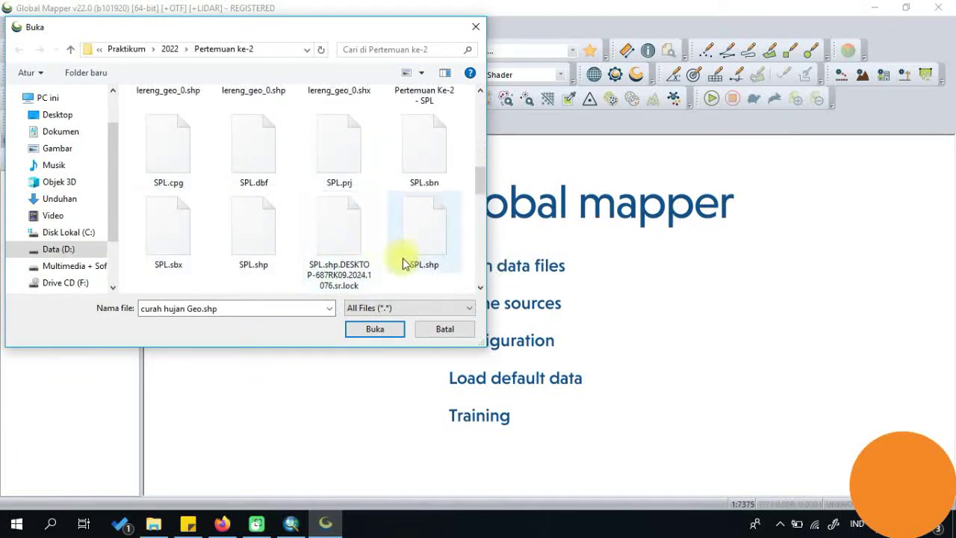
scroll(407, 262, down, 3)
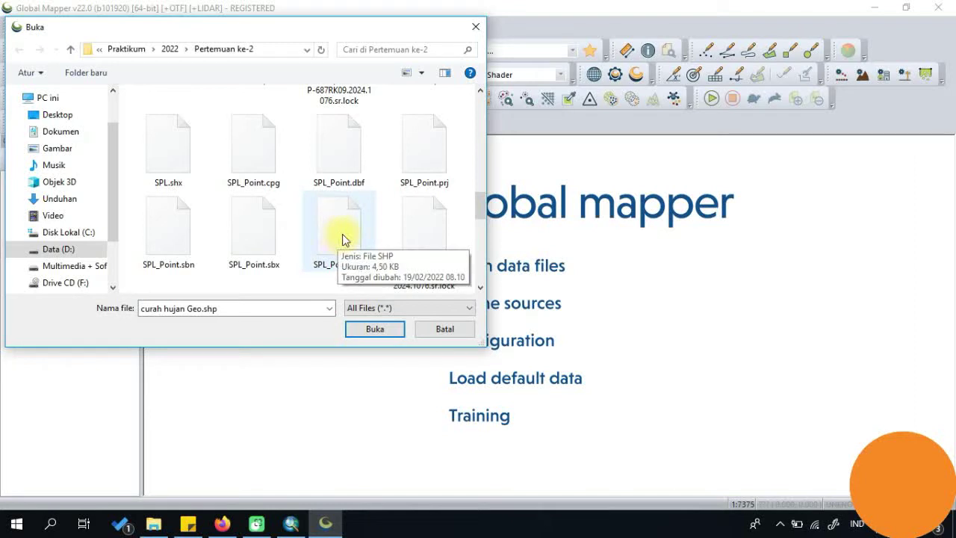
scroll(344, 234, down, 1)
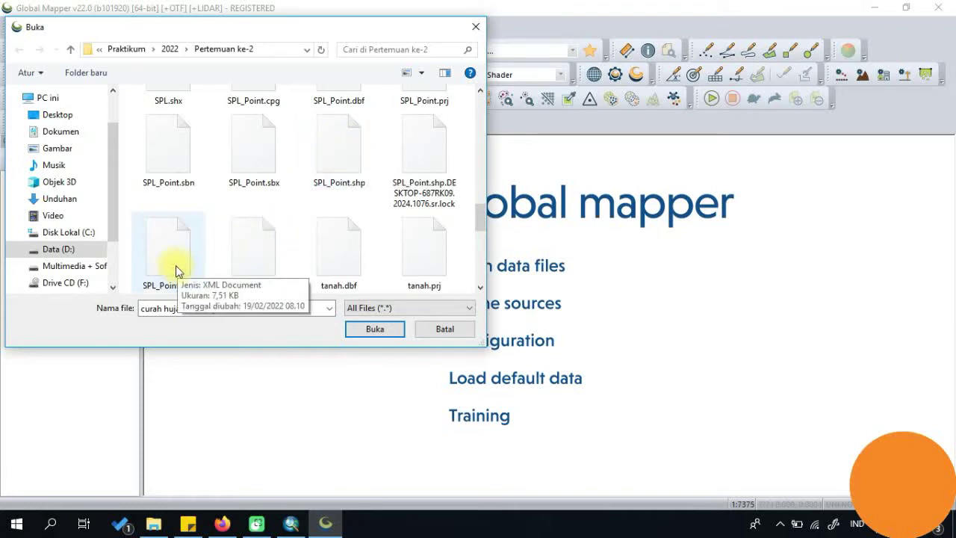
click(348, 145)
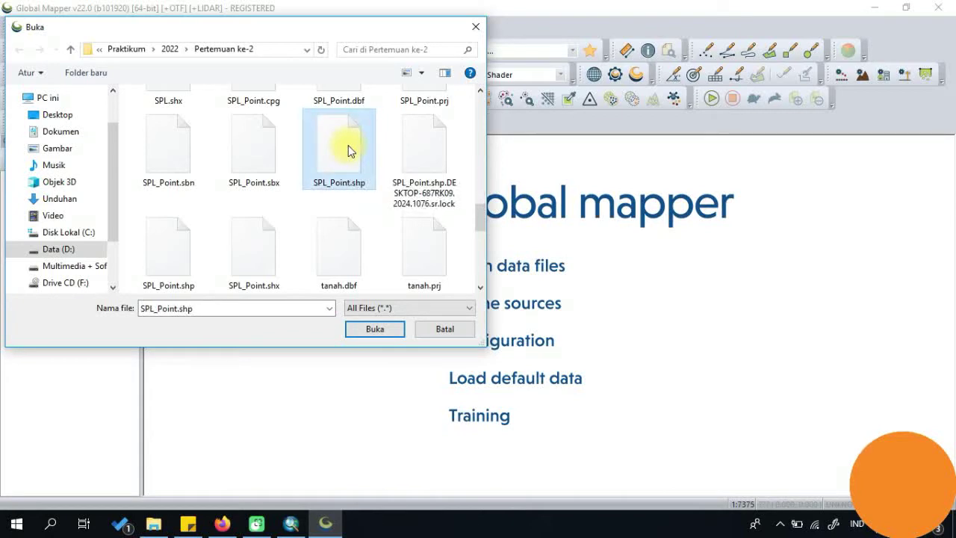
click(362, 332)
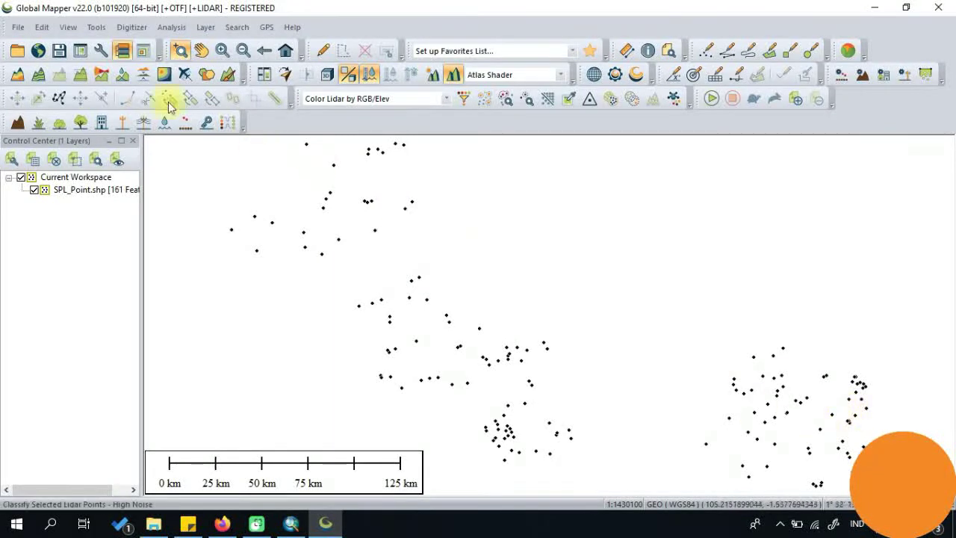
click(18, 29)
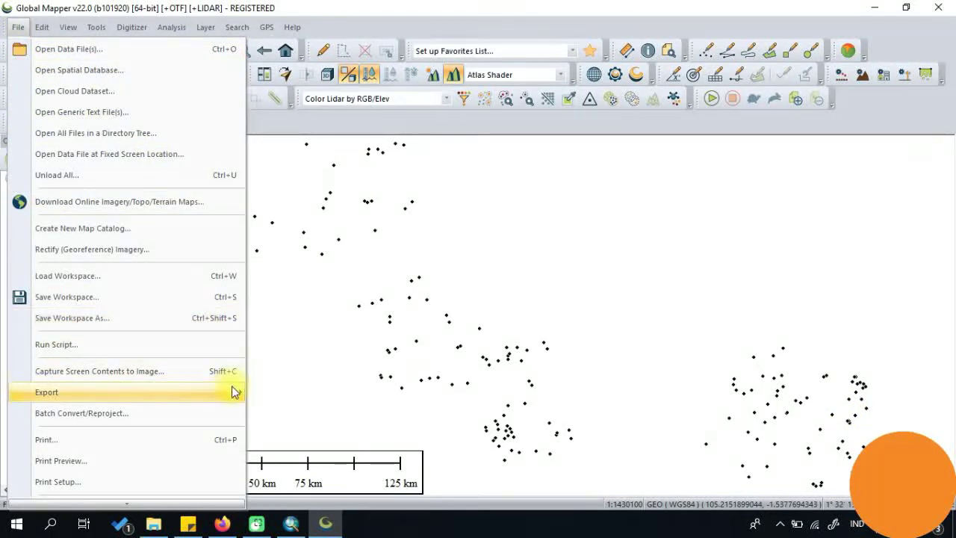
mouse_move(233, 392)
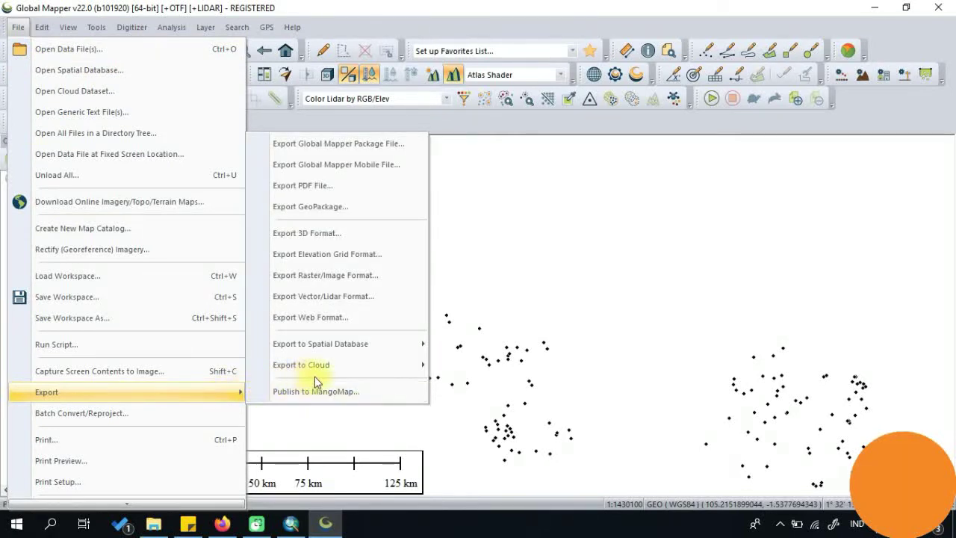
mouse_move(387, 352)
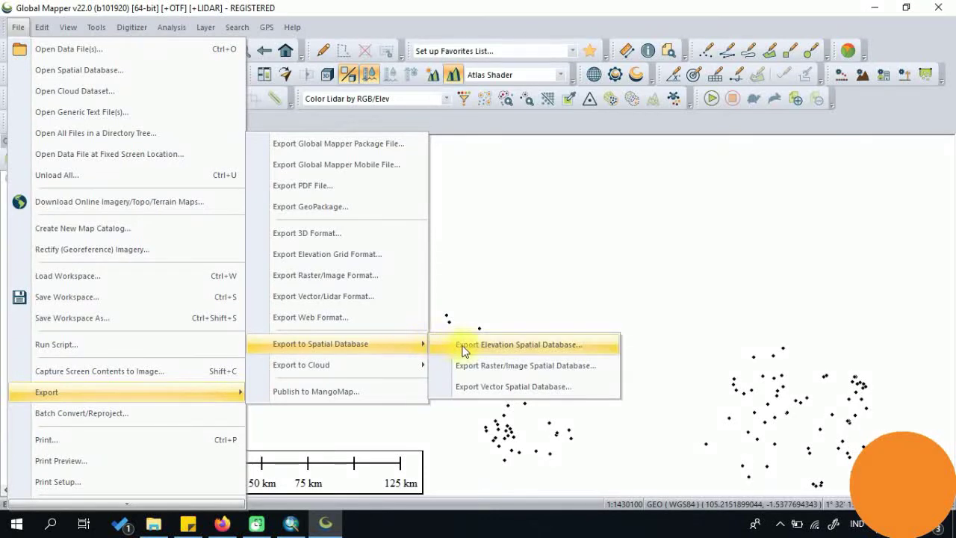
click(500, 387)
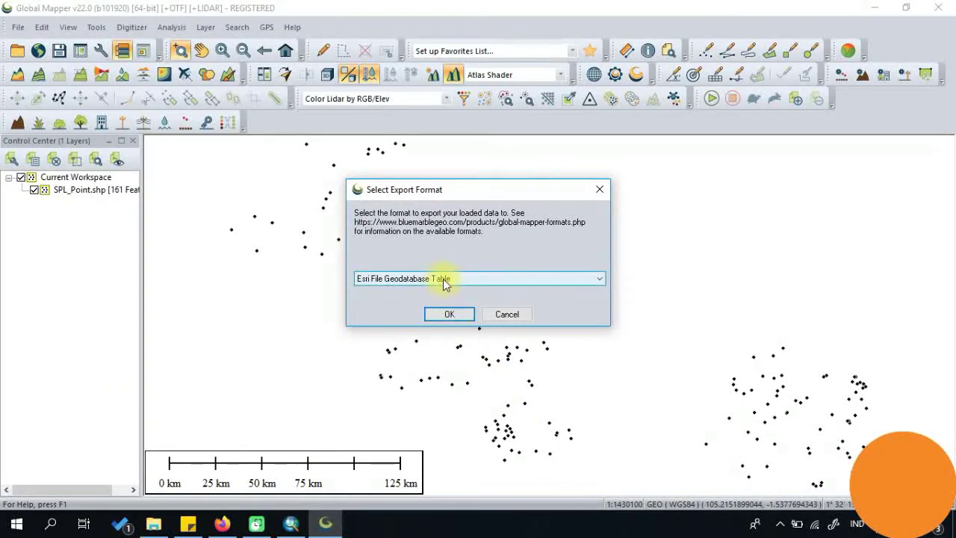
click(443, 279)
click(445, 281)
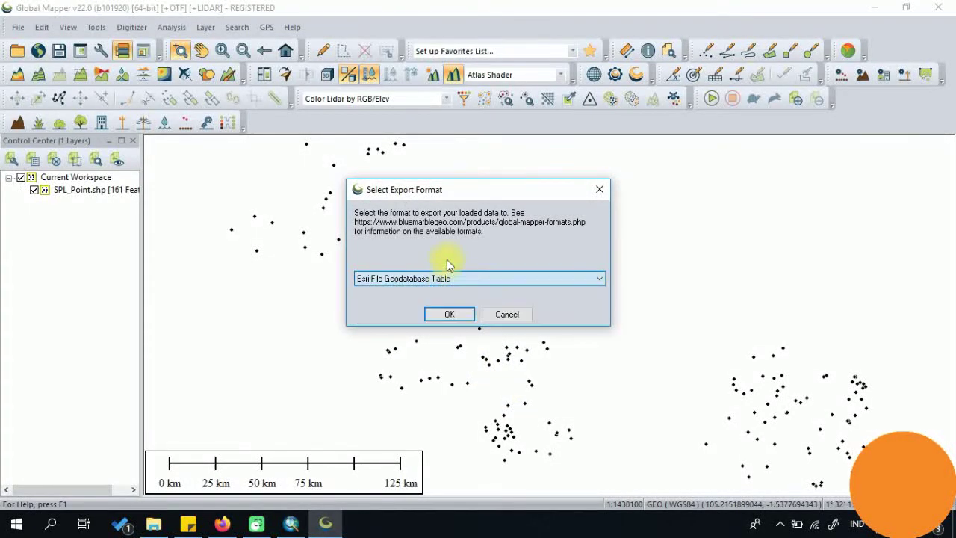
click(506, 314)
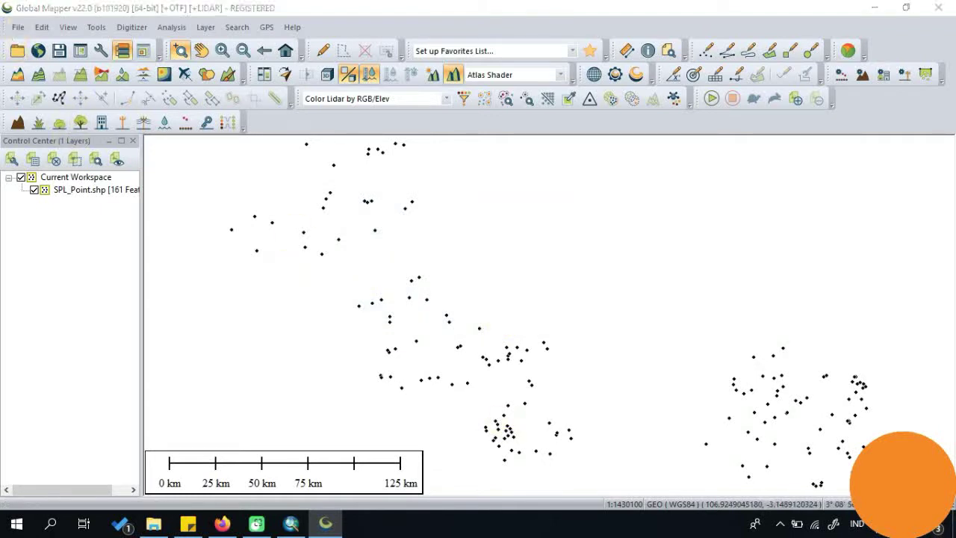
Step: Start a vector export of the loaded SPL_Point data in GPX (GPS eXchange Format)
click(18, 30)
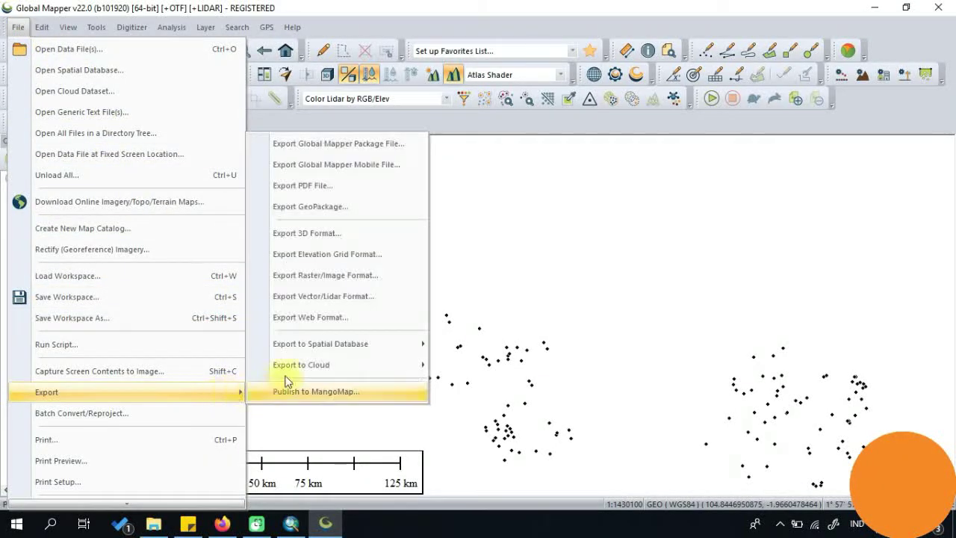
click(342, 299)
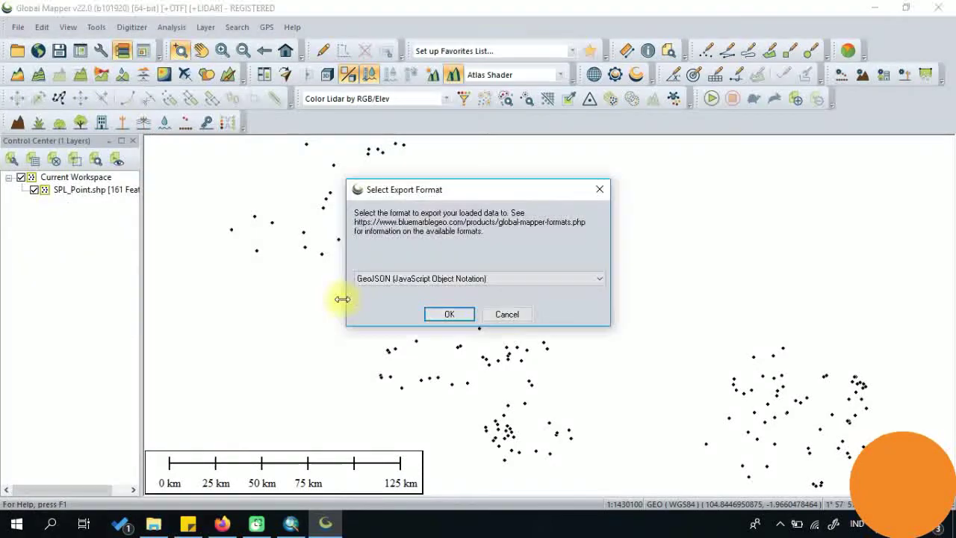
click(425, 288)
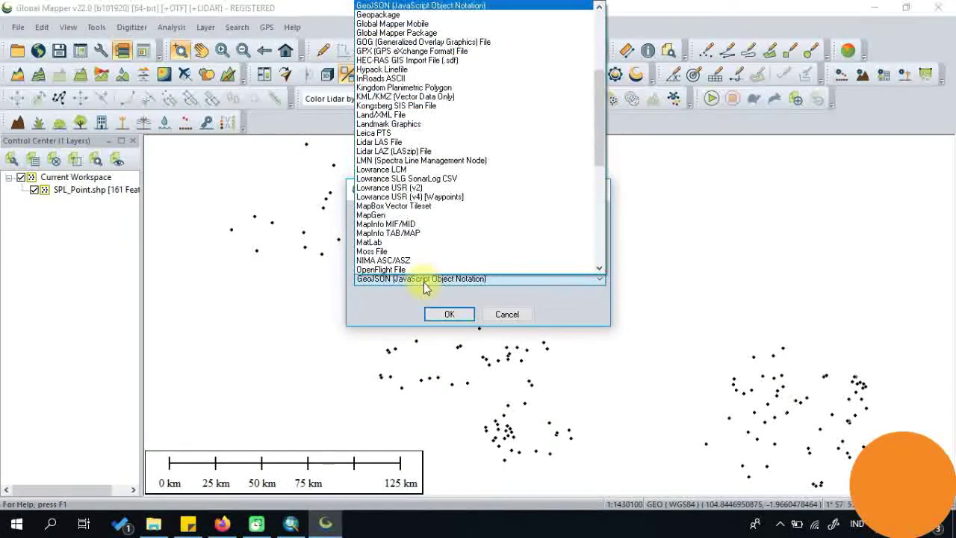
click(418, 52)
click(442, 320)
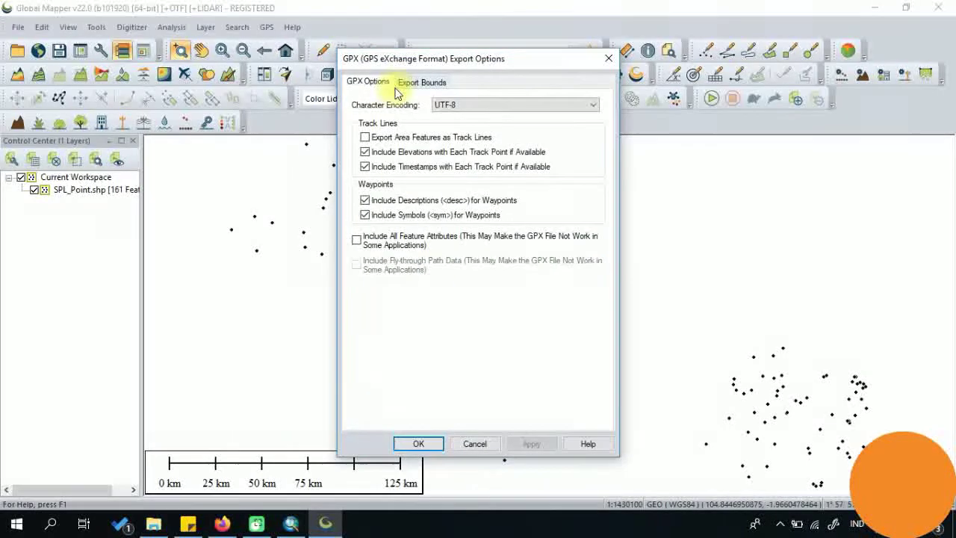
Step: Check the character encoding and export bounds of the GPX export, then accept the options with UTF-8 and All Loaded Data
click(443, 104)
click(444, 105)
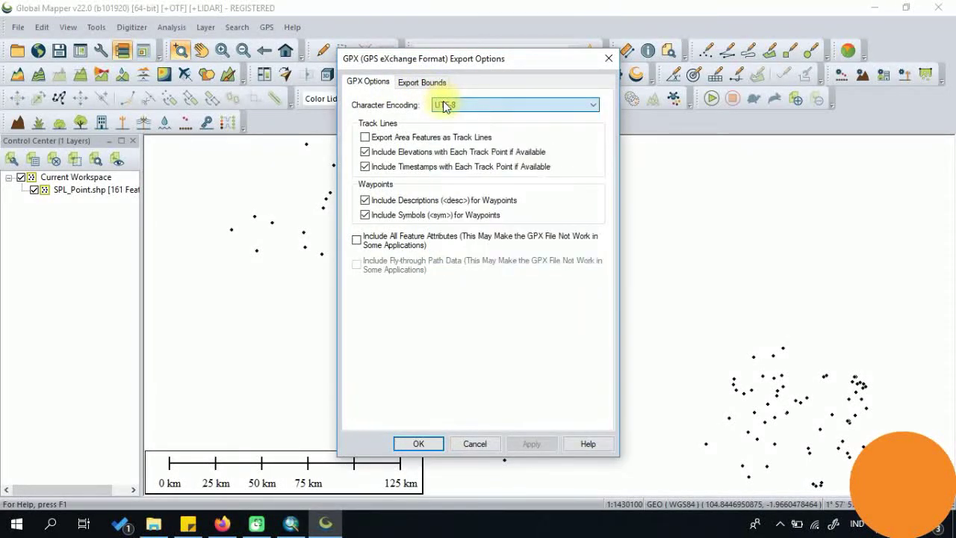
click(439, 82)
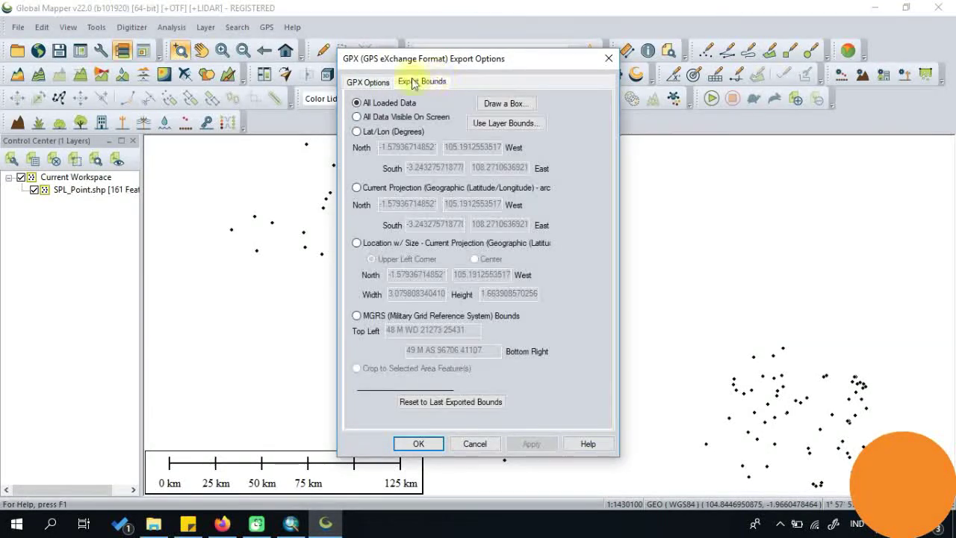
click(387, 83)
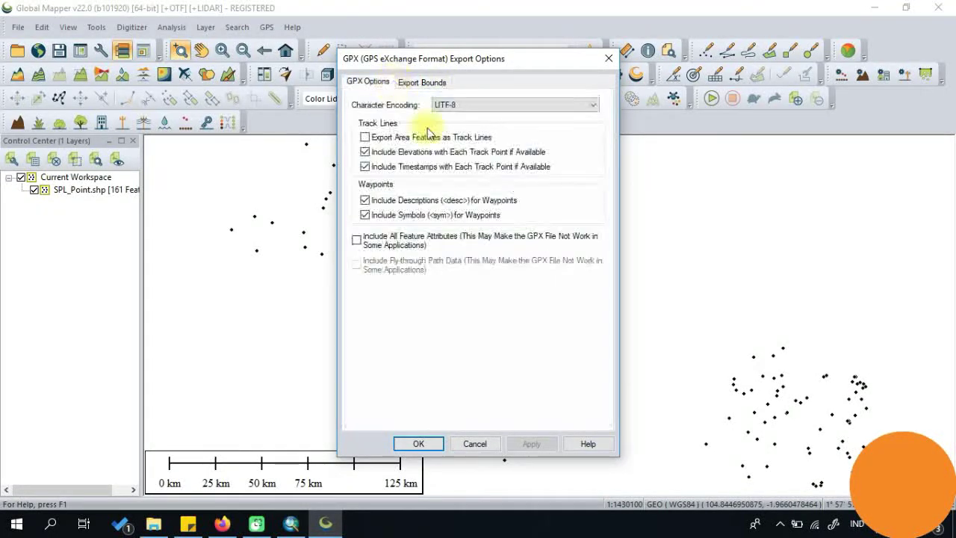
click(407, 444)
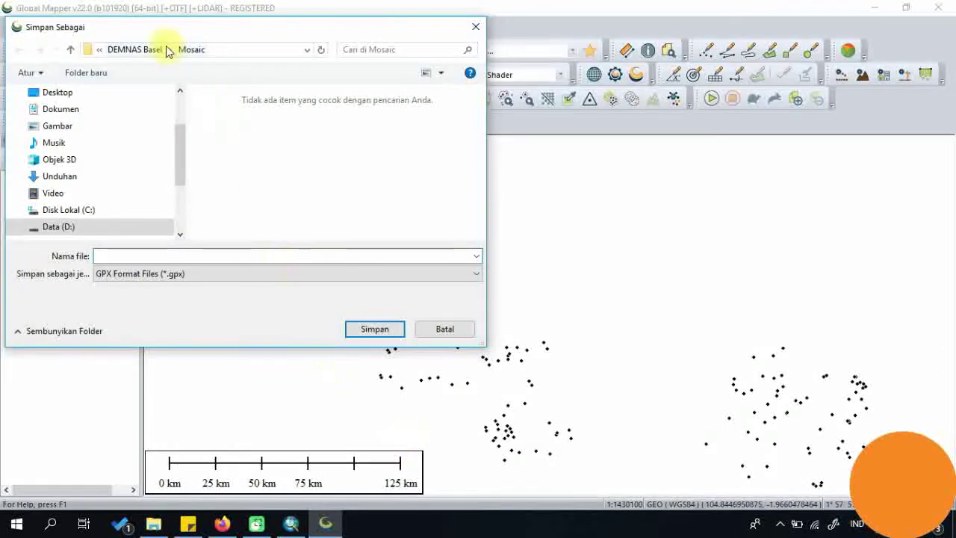
Step: Browse the save location to the Kuliah folder in D:\Documents\Jobs
click(65, 229)
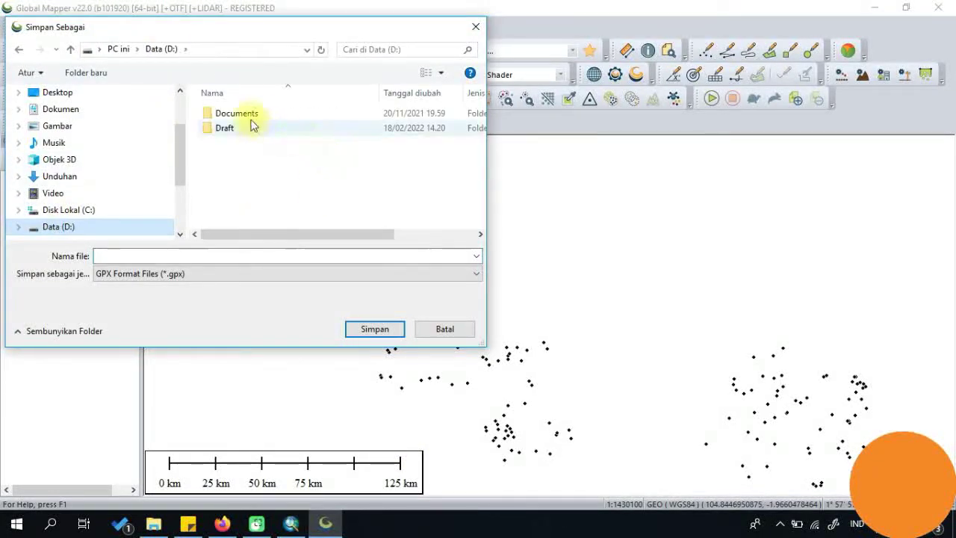
double_click(250, 113)
scroll(239, 202, down, 2)
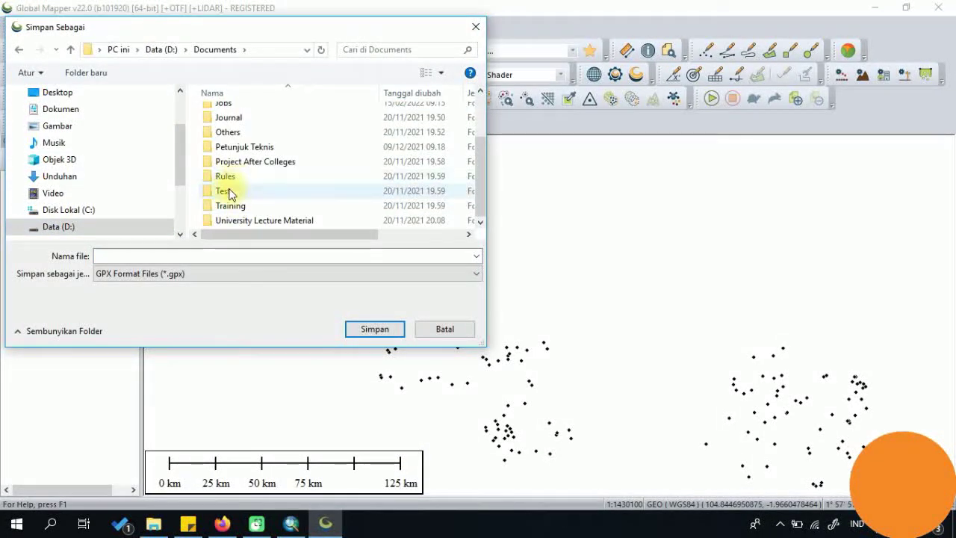
scroll(231, 185, up, 1)
double_click(230, 142)
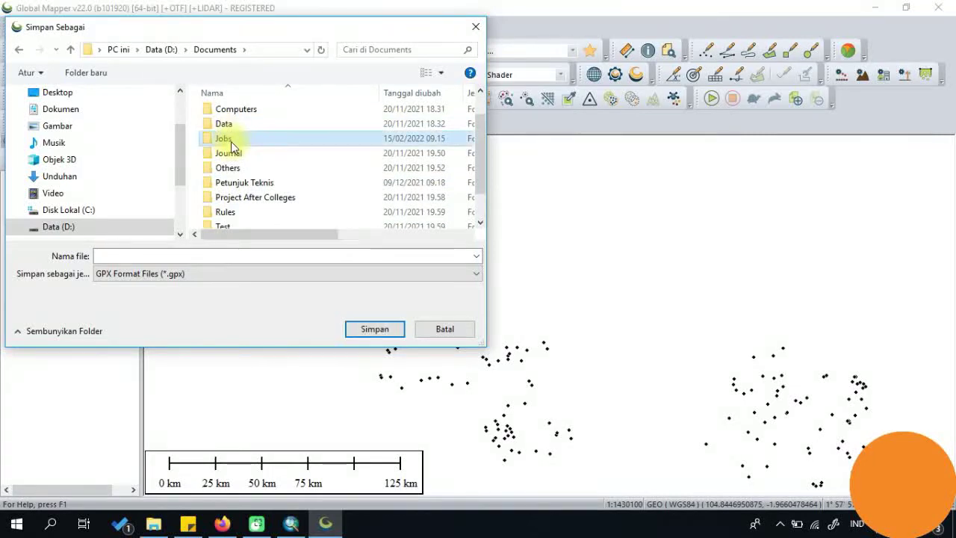
scroll(254, 179, down, 3)
scroll(254, 182, down, 5)
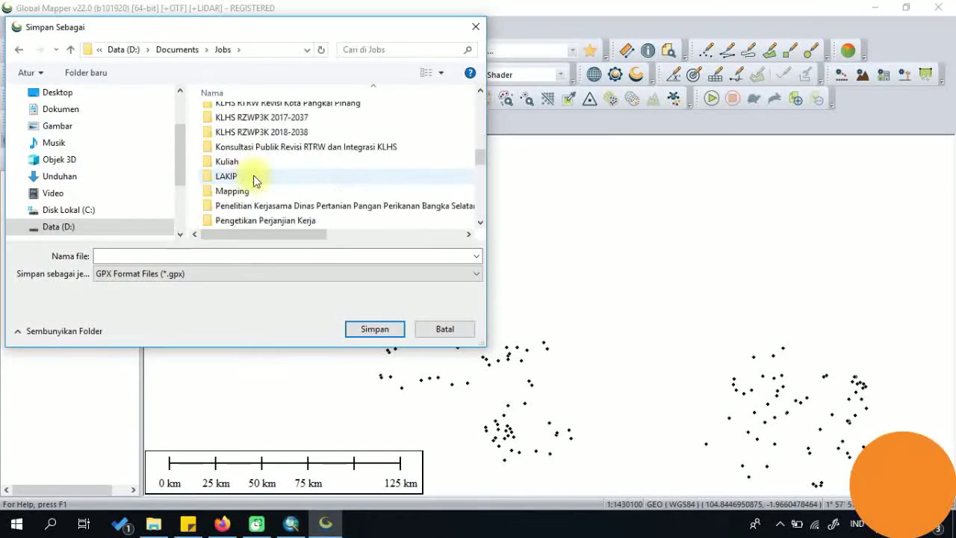
click(249, 162)
double_click(249, 162)
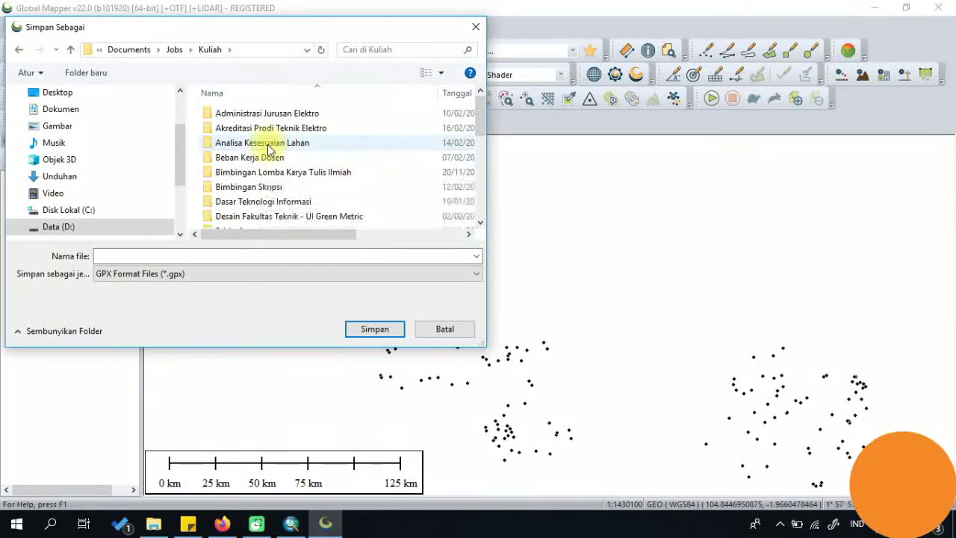
Step: Set the save location to Analisa Kesesuaian Lahan\Praktikum\2022\Pertemuan ke-2 within Kuliah
click(263, 143)
double_click(262, 144)
double_click(267, 129)
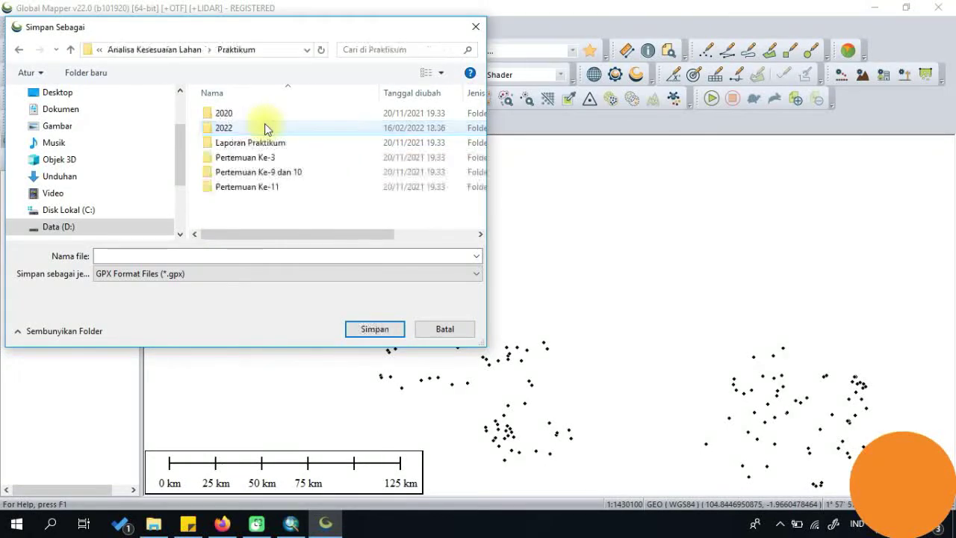
double_click(241, 128)
click(263, 117)
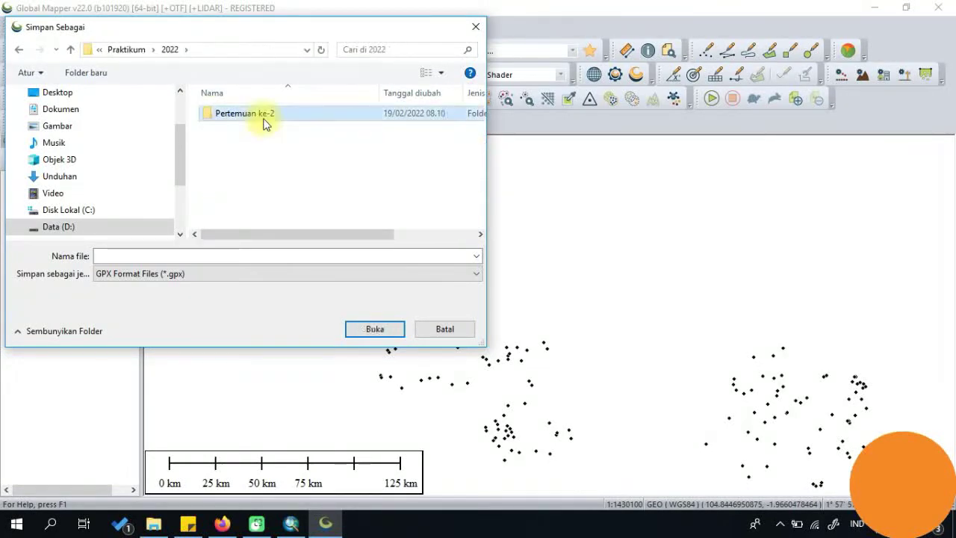
double_click(263, 116)
Step: Save the GPX export under the file name SPL_GPS
click(315, 259)
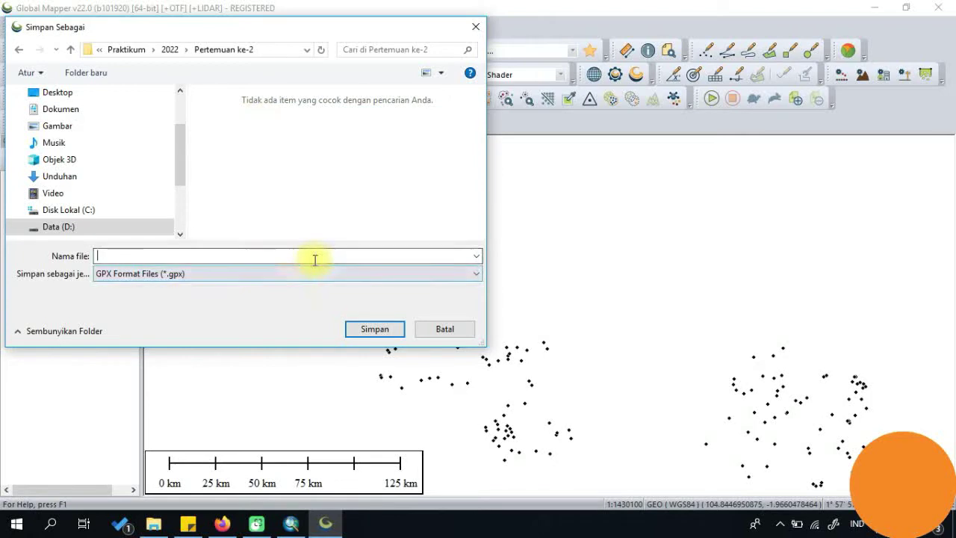
text(SP)
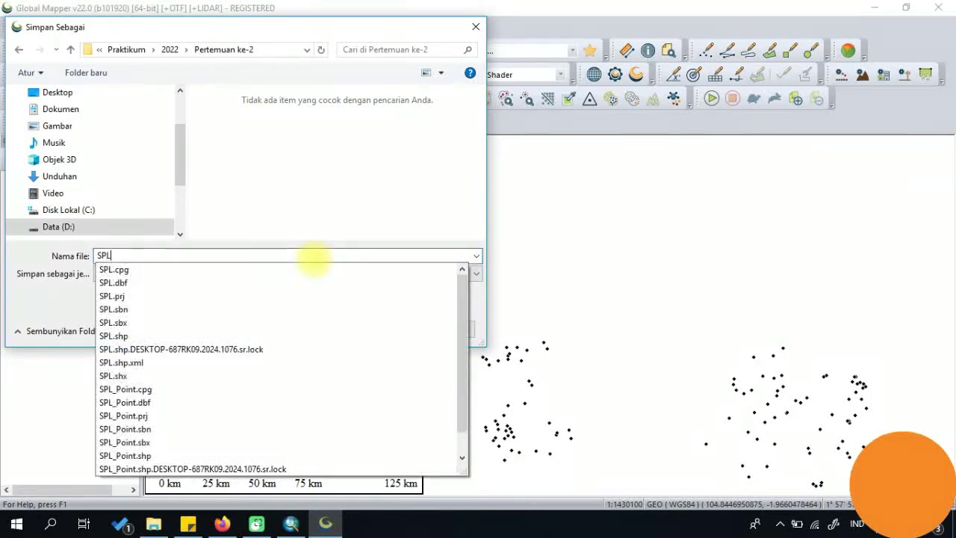
text(L)
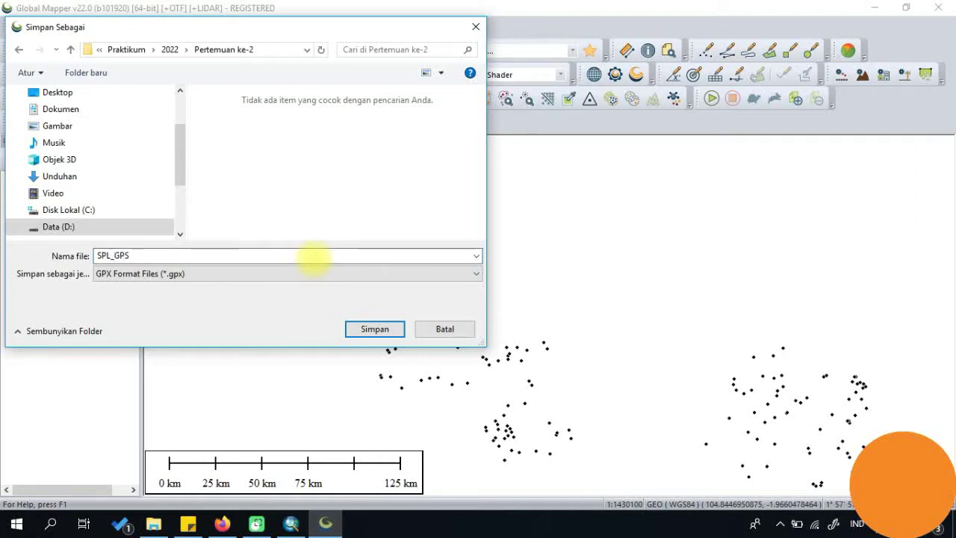
click(374, 330)
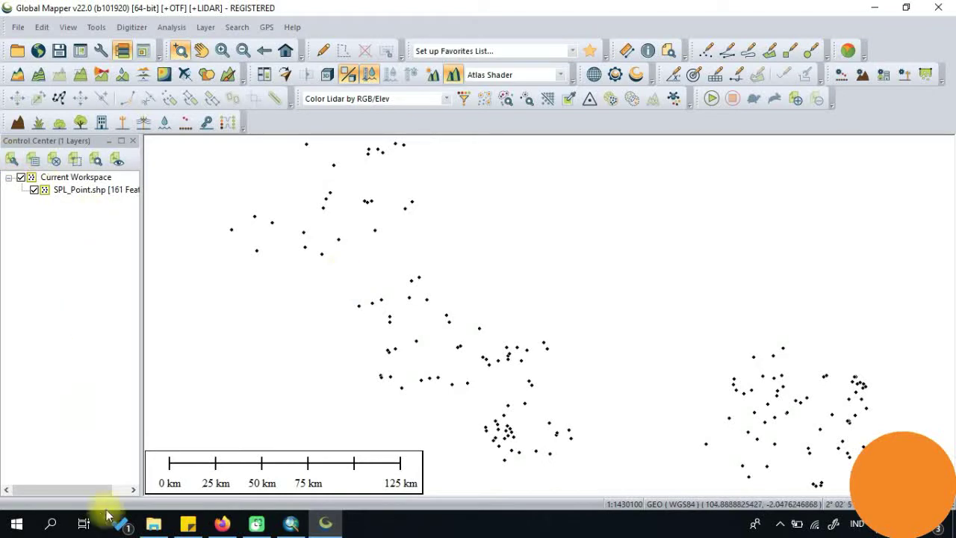
Step: Switch to File Explorer to view the open Pertemuan Ke-2 folder, and return to Global Mapper
mouse_move(153, 523)
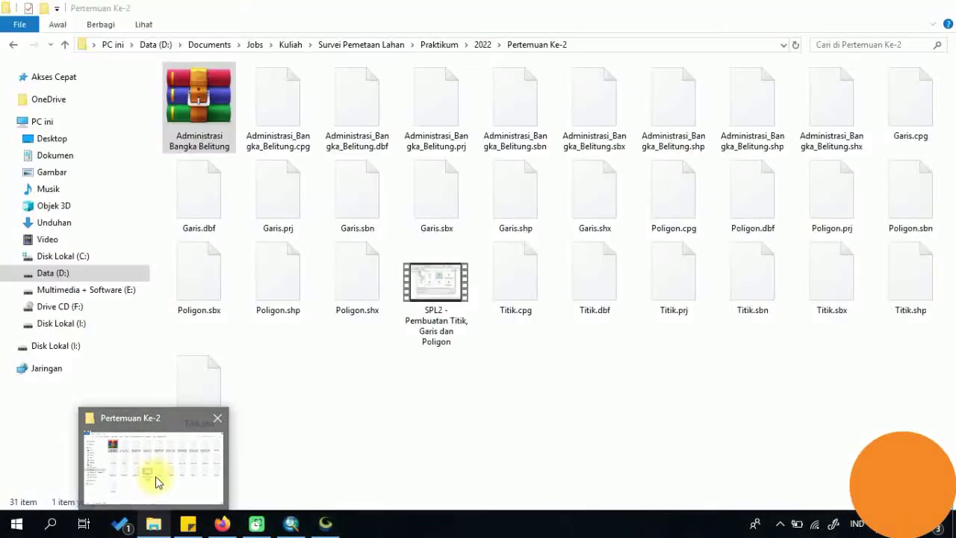
click(156, 484)
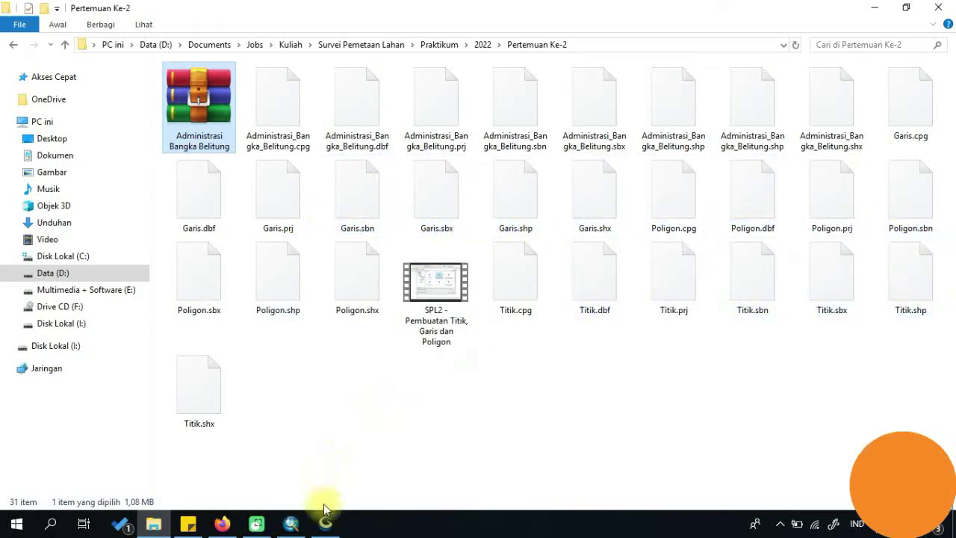
click(323, 528)
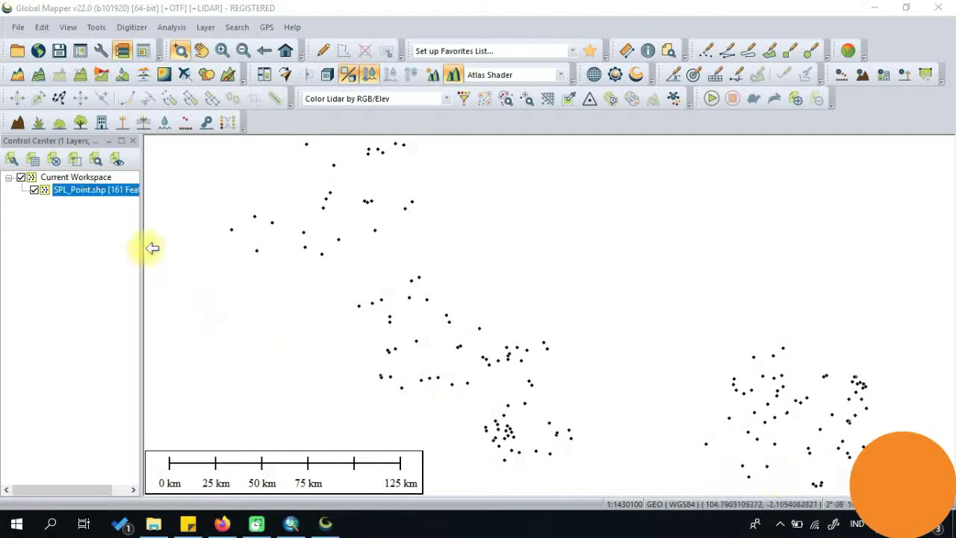
Step: Start exporting the SPL_Point.shp layer to a new file in GPX (GPS eXchange Format) File format
right_click(63, 189)
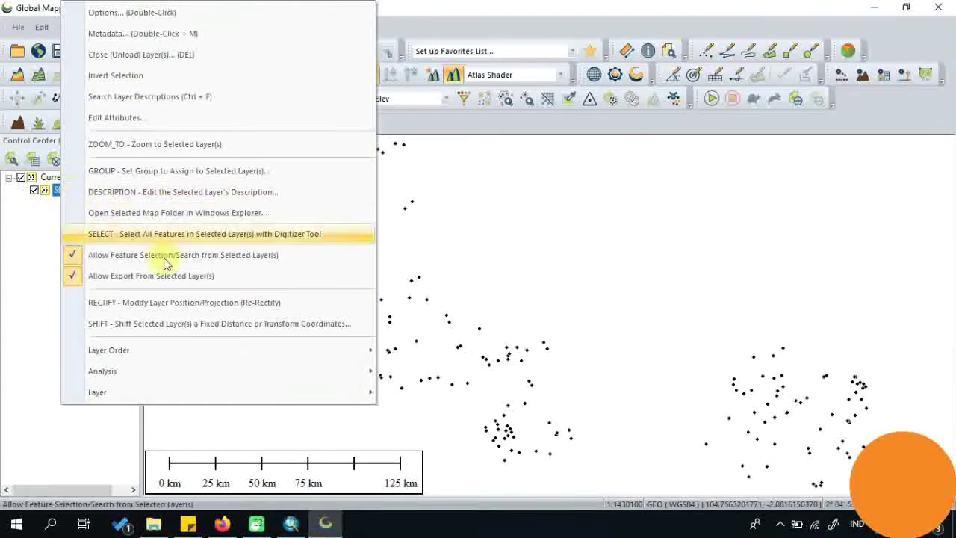
mouse_move(310, 359)
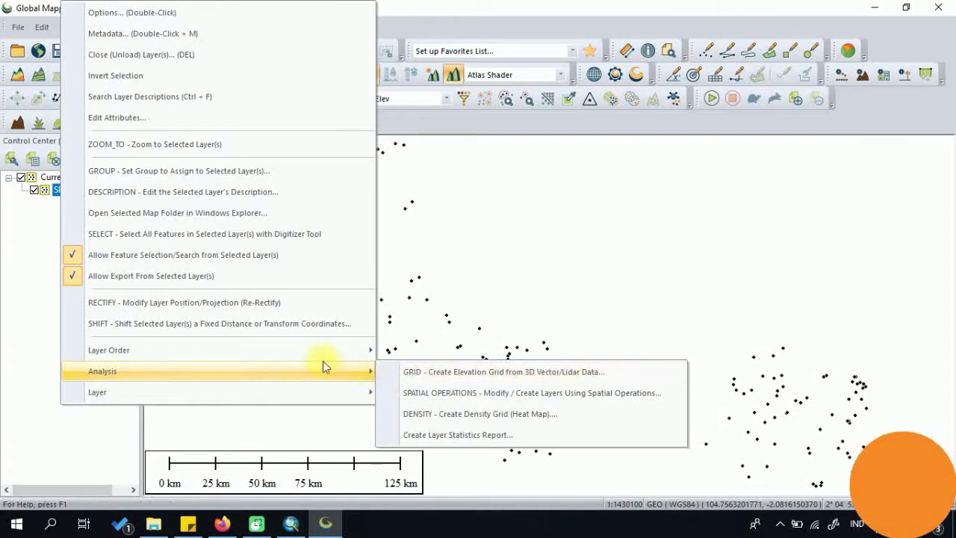
mouse_move(277, 345)
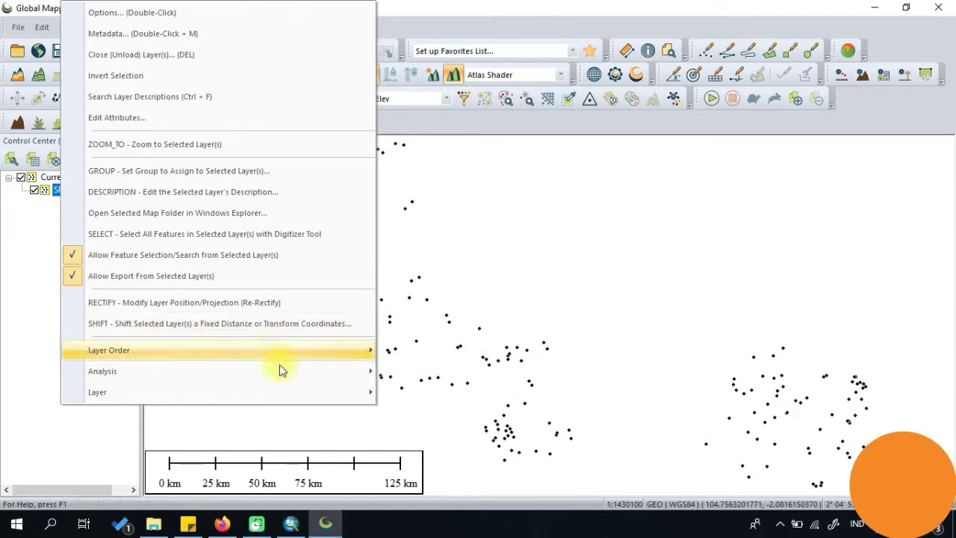
mouse_move(288, 386)
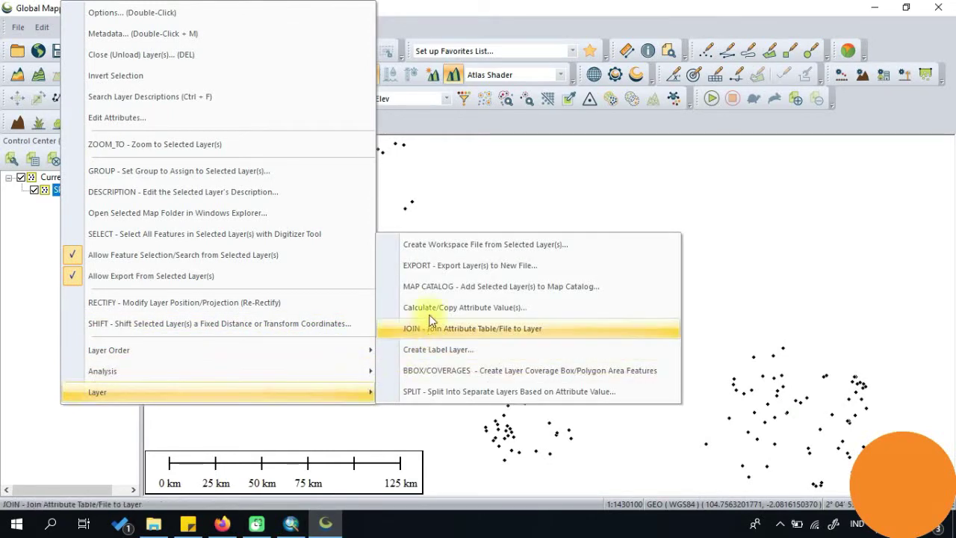
click(446, 269)
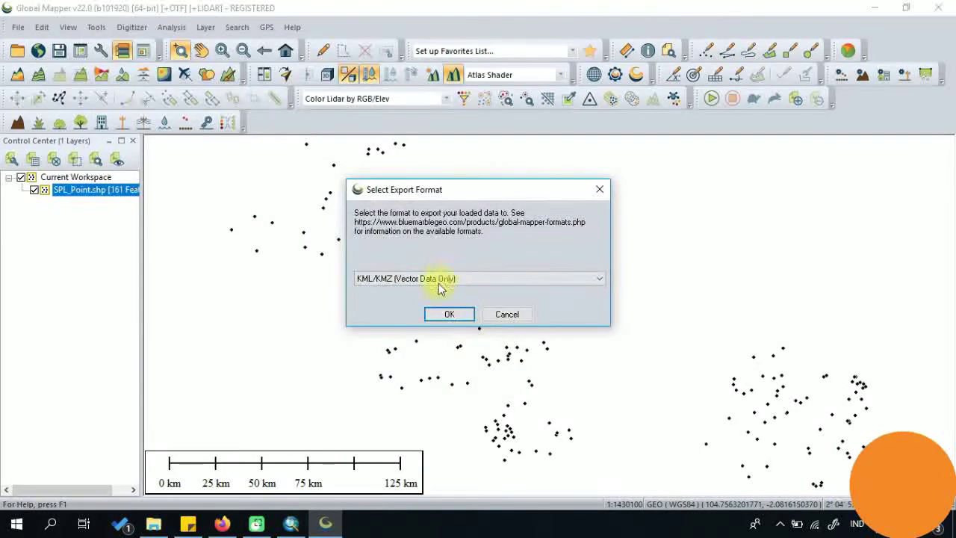
click(440, 278)
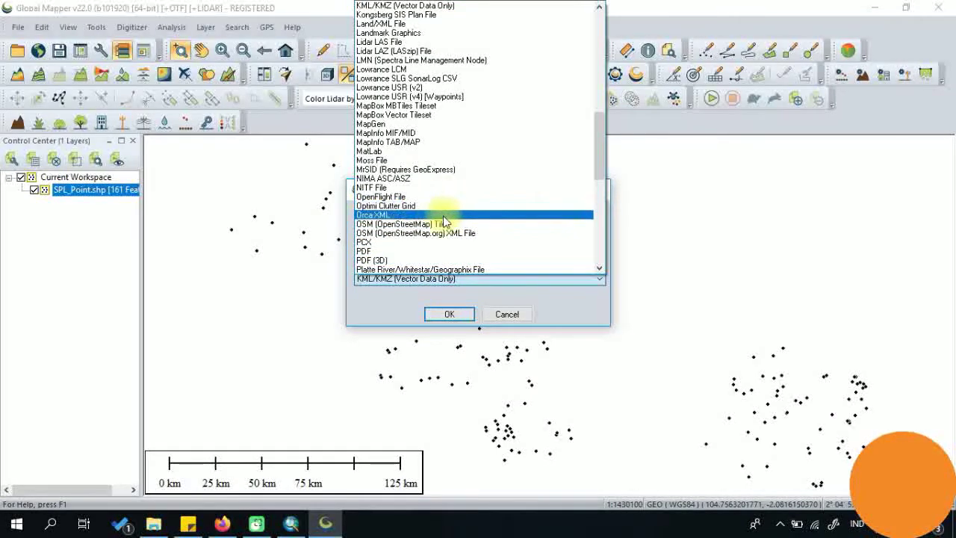
scroll(444, 222, down, 1)
scroll(437, 209, up, 8)
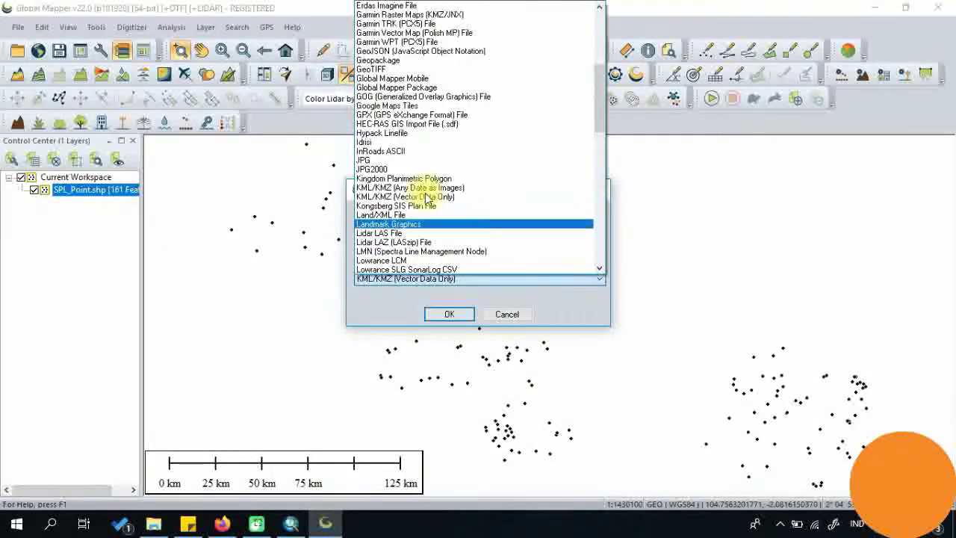
click(384, 114)
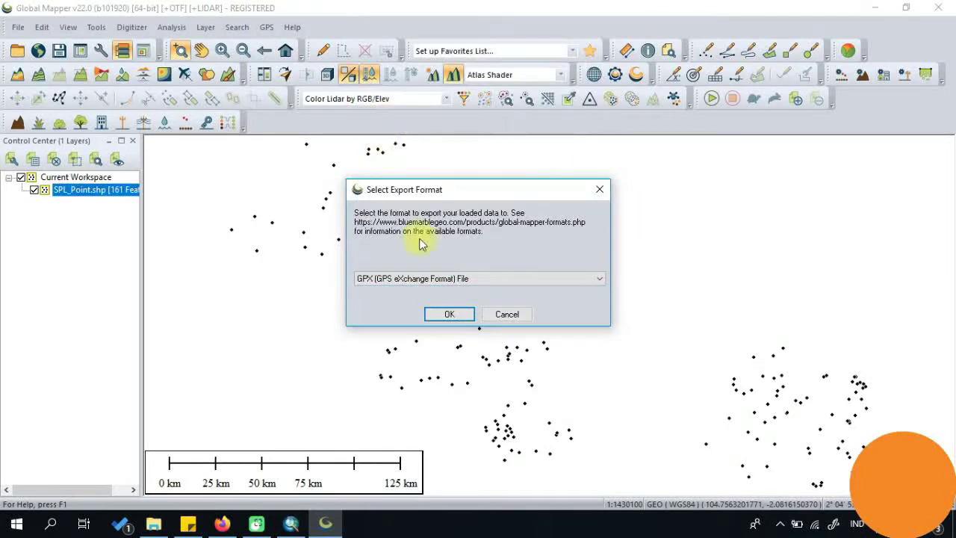
click(451, 317)
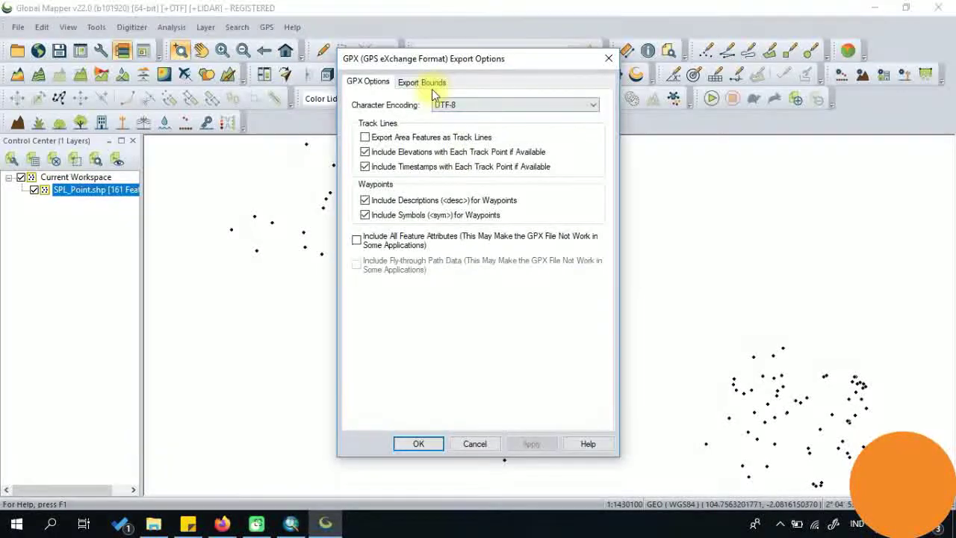
Step: Check the export bounds and accept the GPX export options with UTF-8 character encoding
click(427, 82)
click(366, 82)
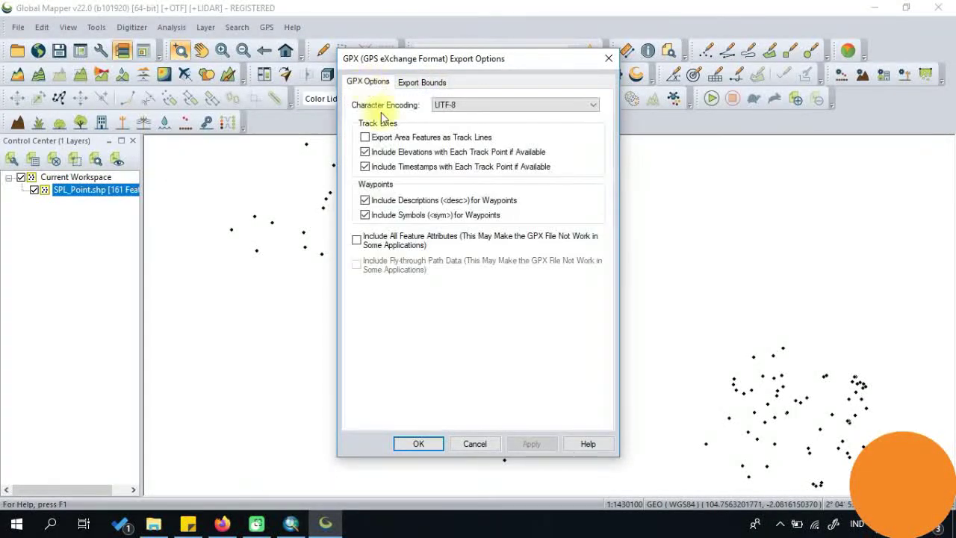
click(422, 444)
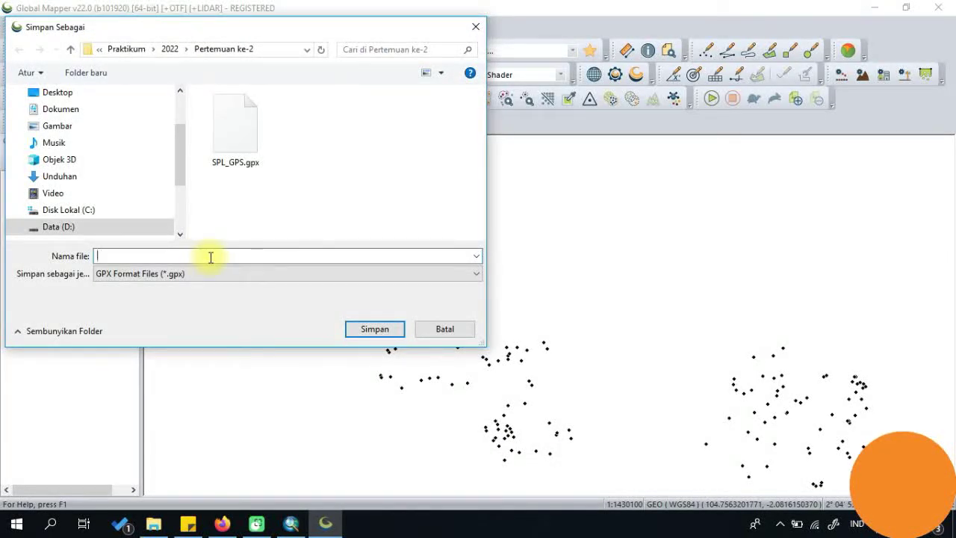
Step: Save the GPX export in the Pertemuan ke-2 folder under the file name SPL_gps1
text(spl)
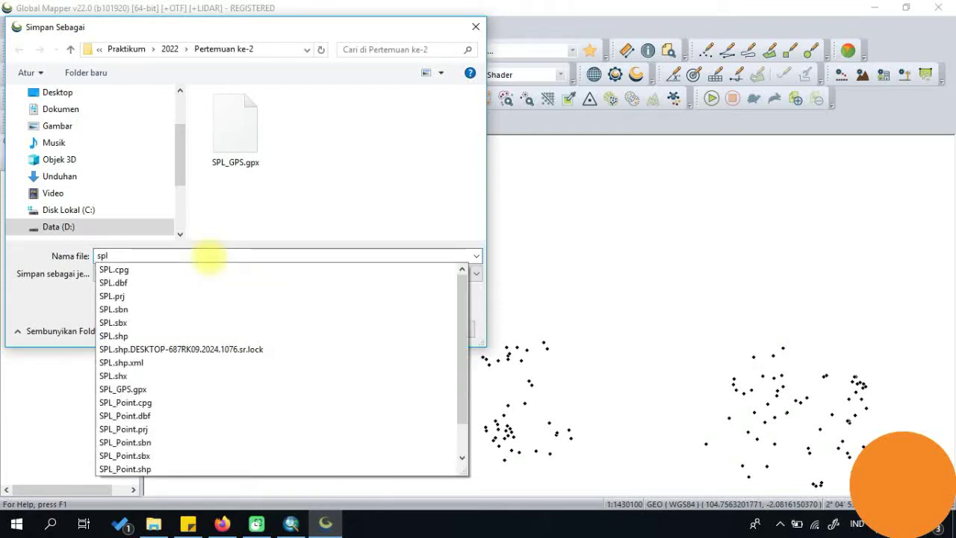
key(BackSpace)
key(BackSpace)
key(BackSpace)
text(SPL_)
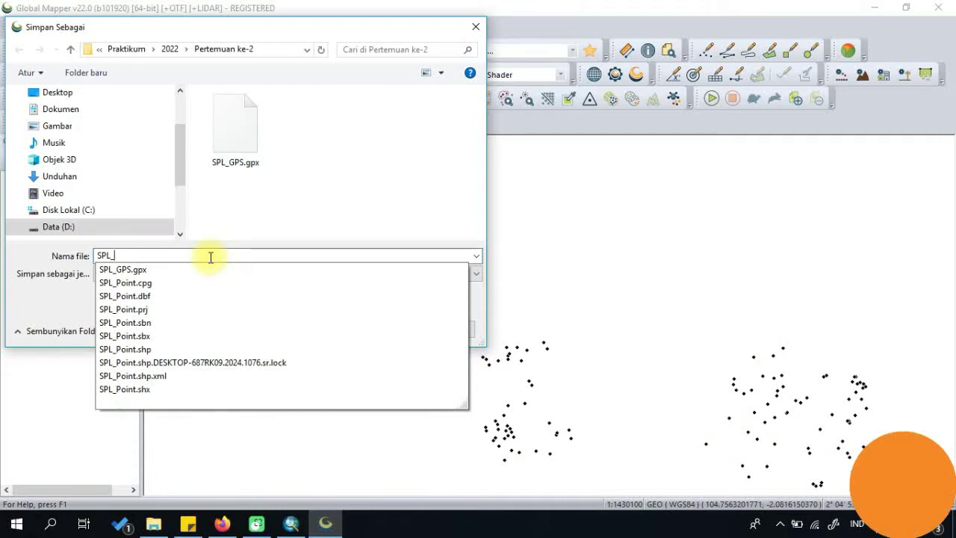
text(gp)
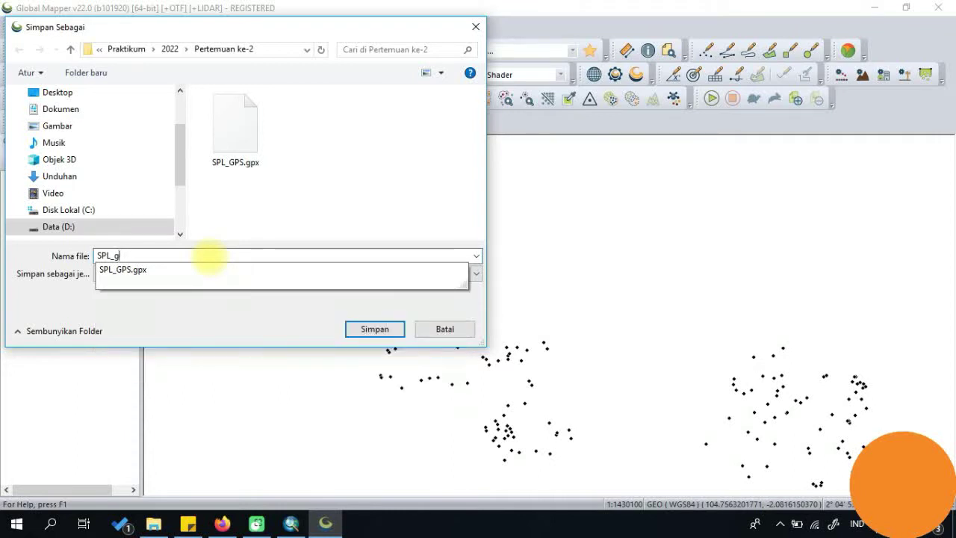
key(BackSpace)
text(gps1)
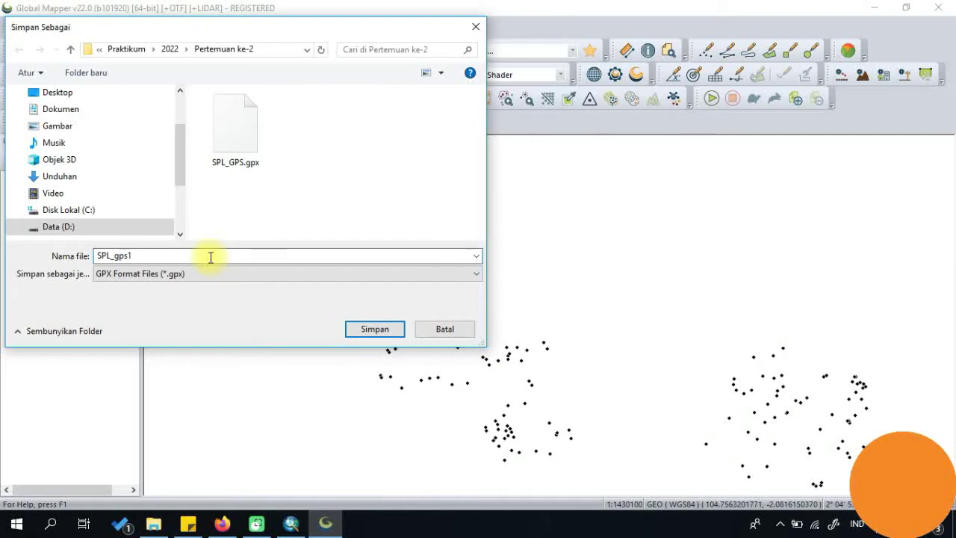
key(Return)
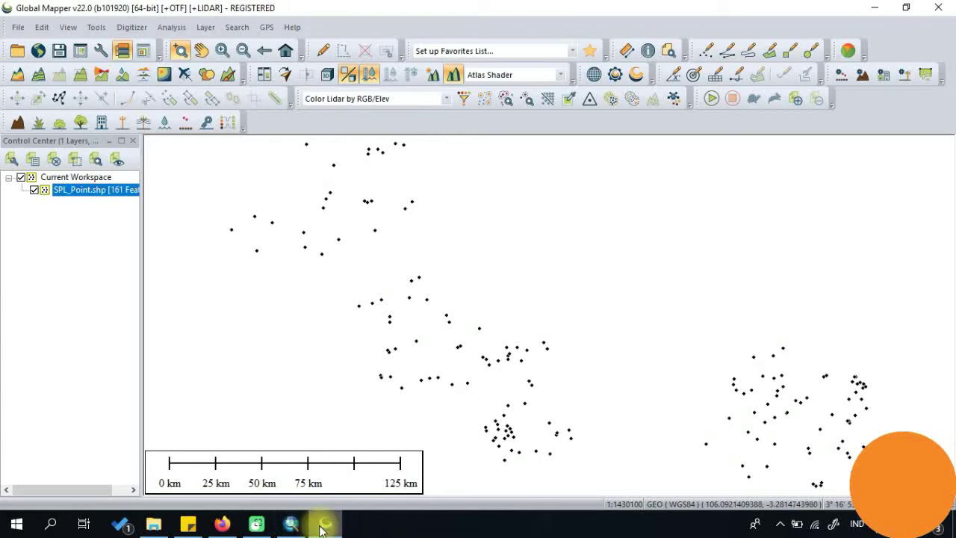
Step: Switch to File Explorer and leave the *.GPX search results for the Pertemuan Ke-2 folder's contents
mouse_move(226, 526)
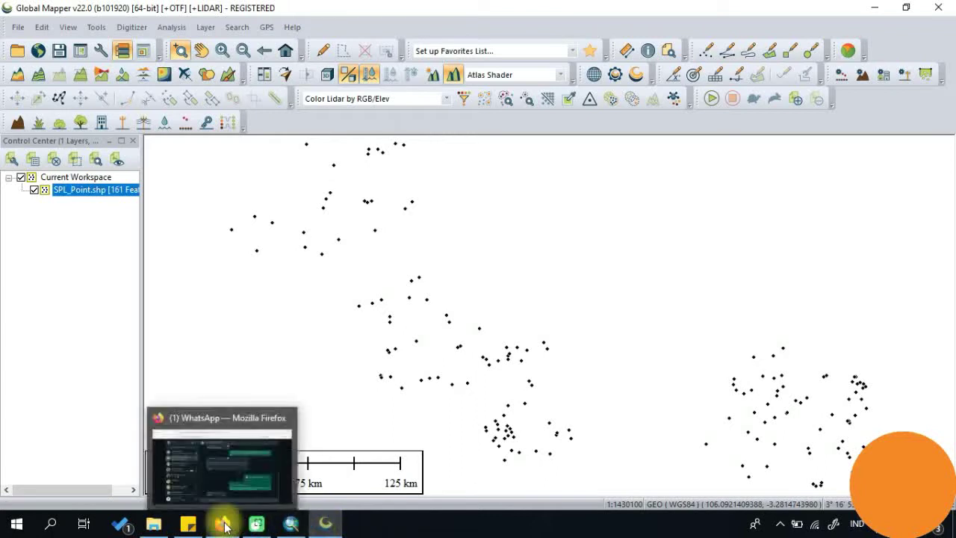
mouse_move(321, 529)
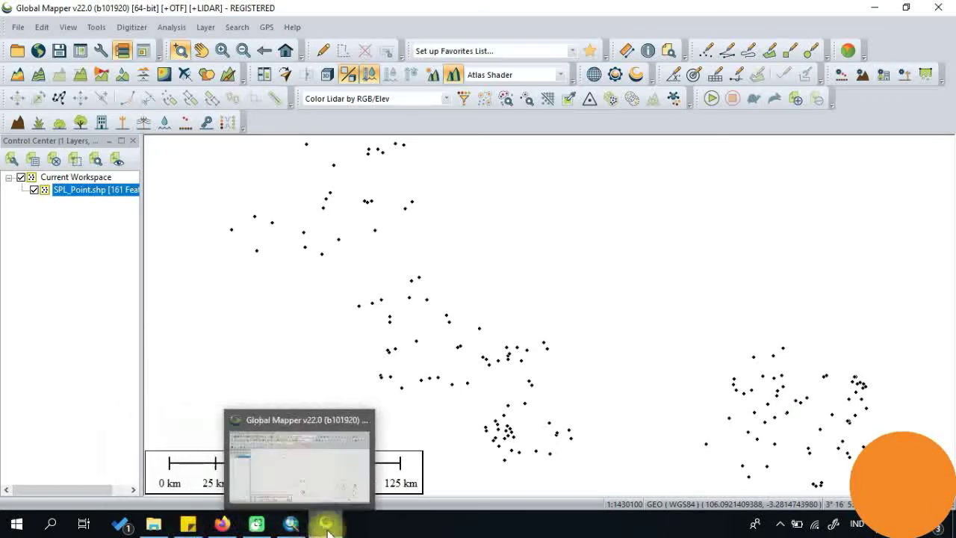
click(151, 524)
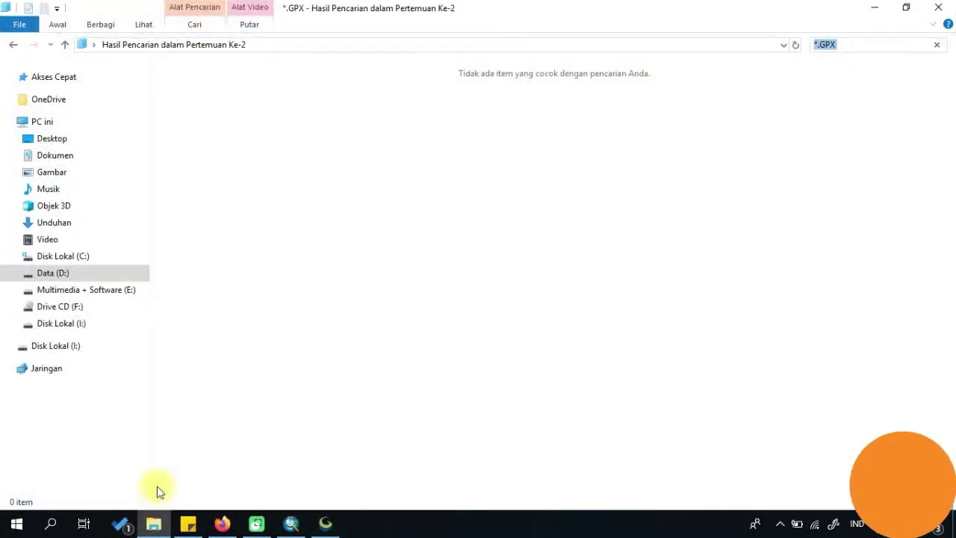
click(17, 45)
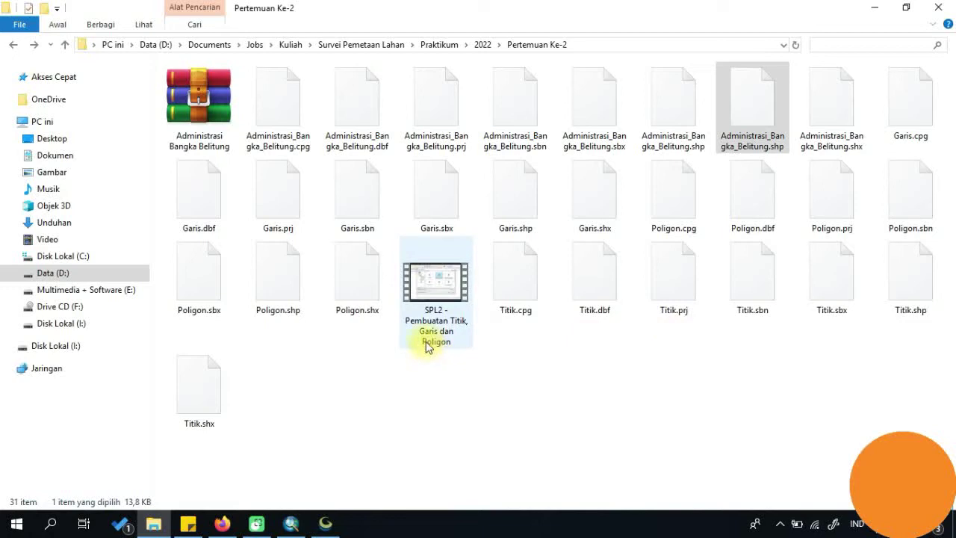
mouse_move(428, 347)
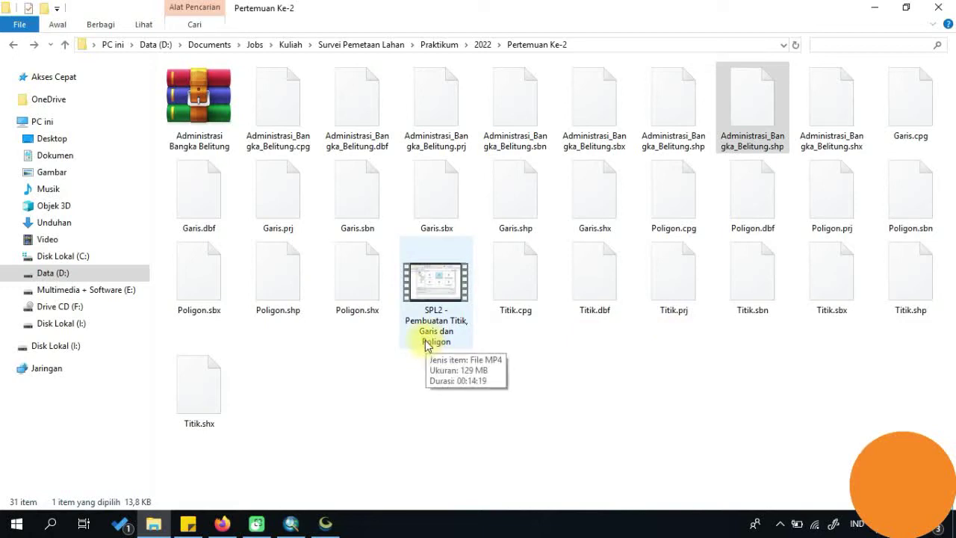
Step: Open the folder Analisa Kesesuaian Lahan\Praktikum\2022\Pertemuan ke-2 within Kuliah
click(290, 44)
scroll(239, 409, down, 1)
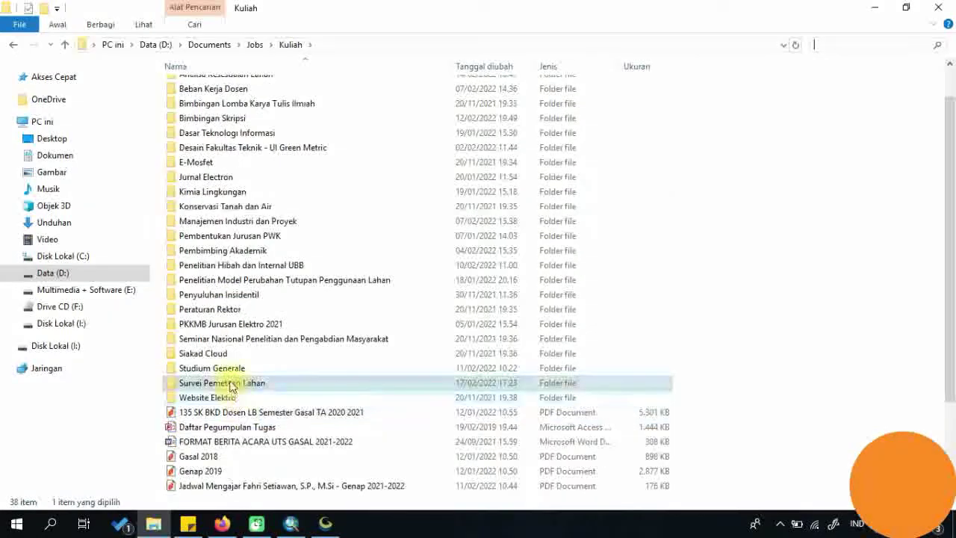
scroll(239, 384, up, 1)
click(264, 120)
double_click(263, 120)
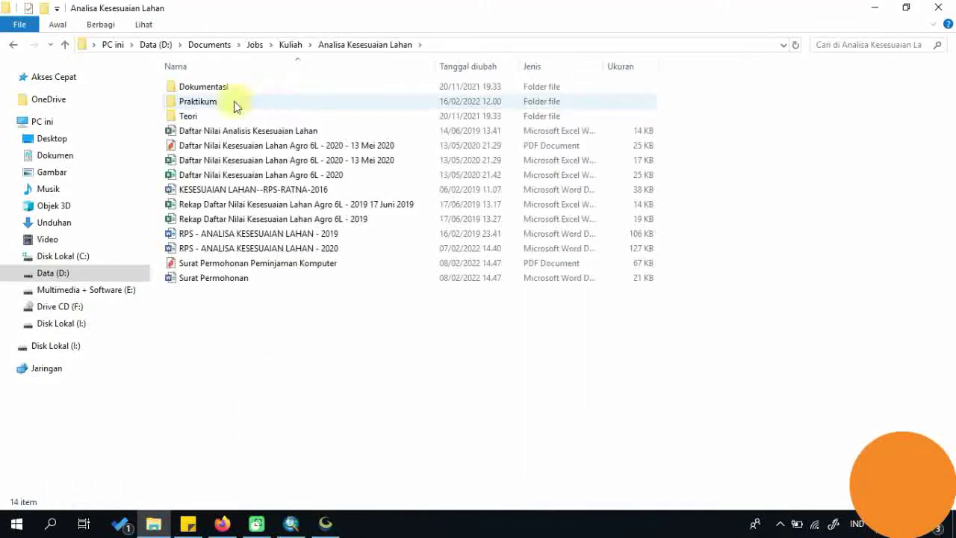
double_click(215, 102)
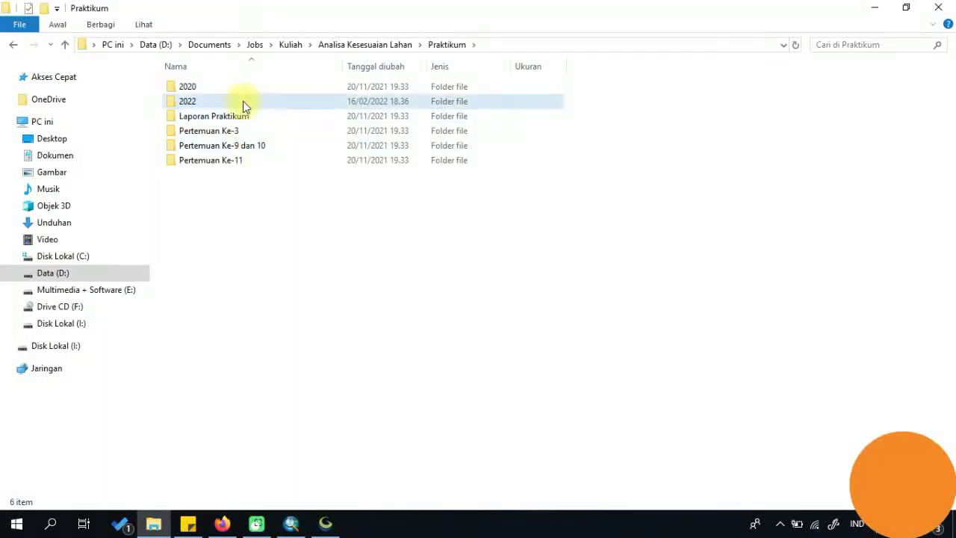
double_click(243, 101)
double_click(246, 88)
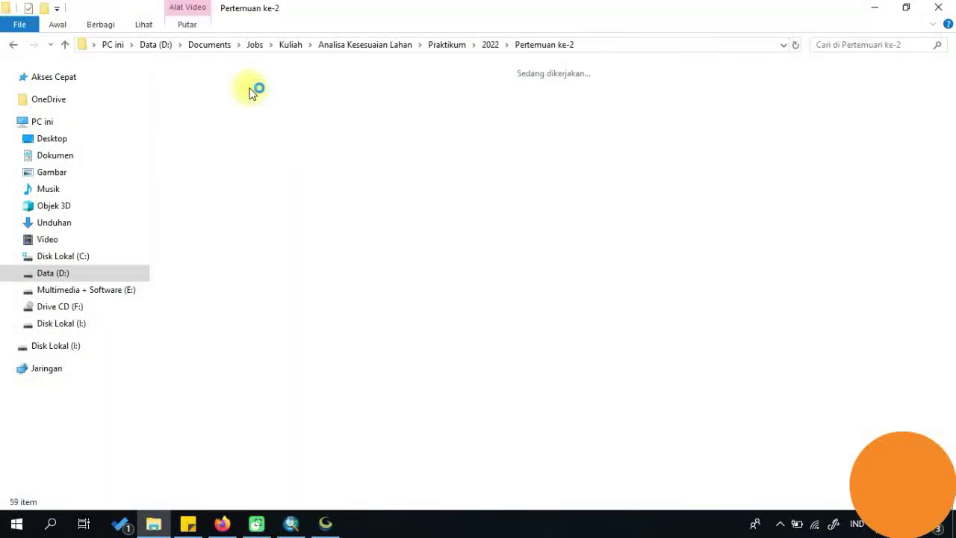
Step: Locate the exported files SPL_GPS.gpx and SPL_gps1.gpx in the Pertemuan ke-2 folder and compare them
scroll(605, 401, down, 2)
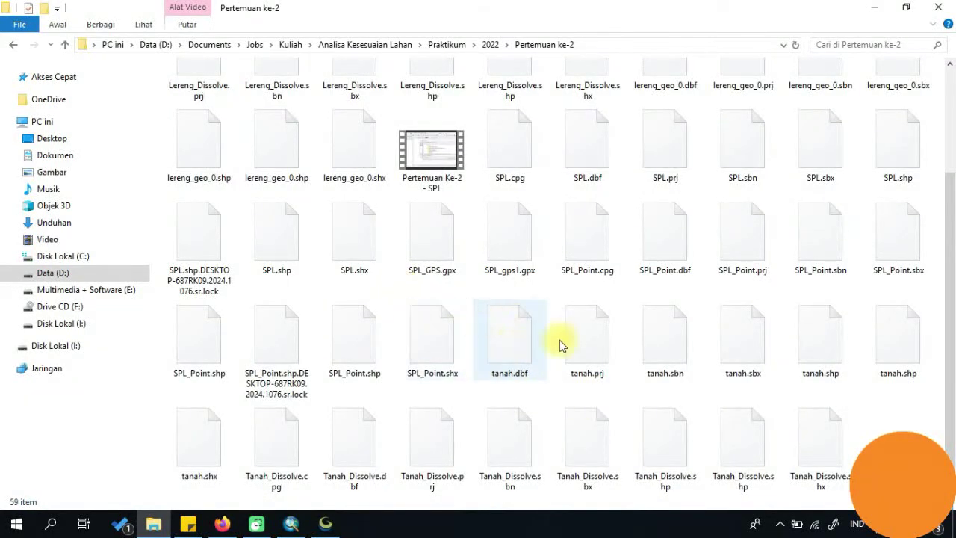
click(449, 247)
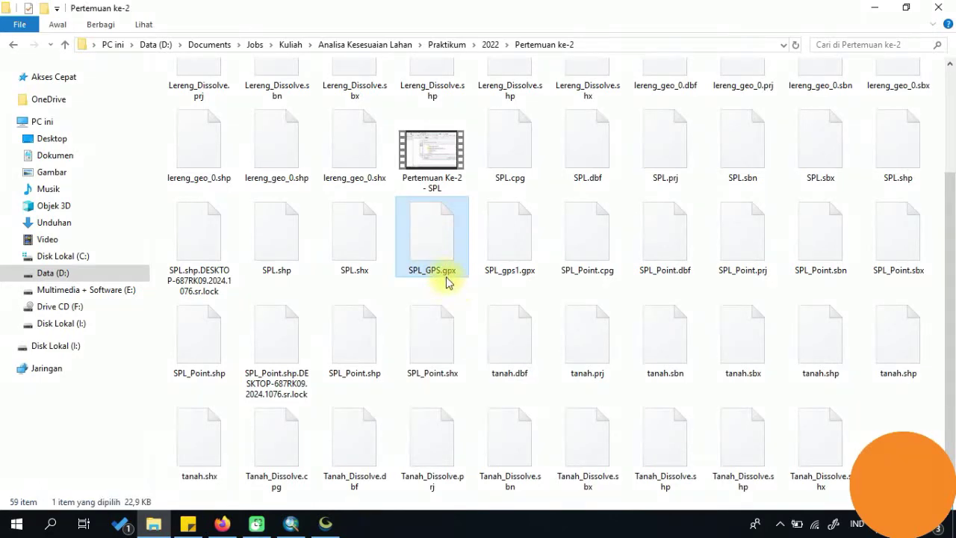
click(536, 283)
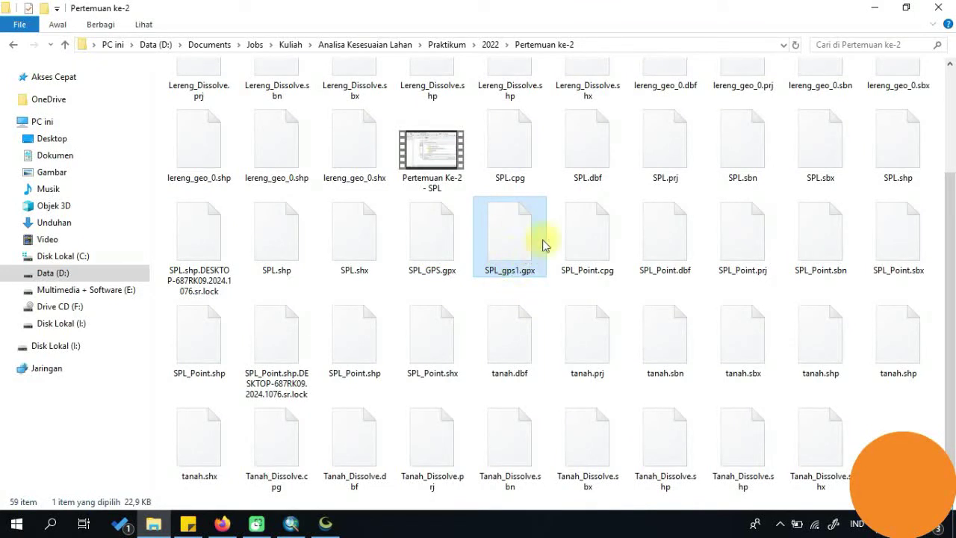
click(439, 230)
click(529, 248)
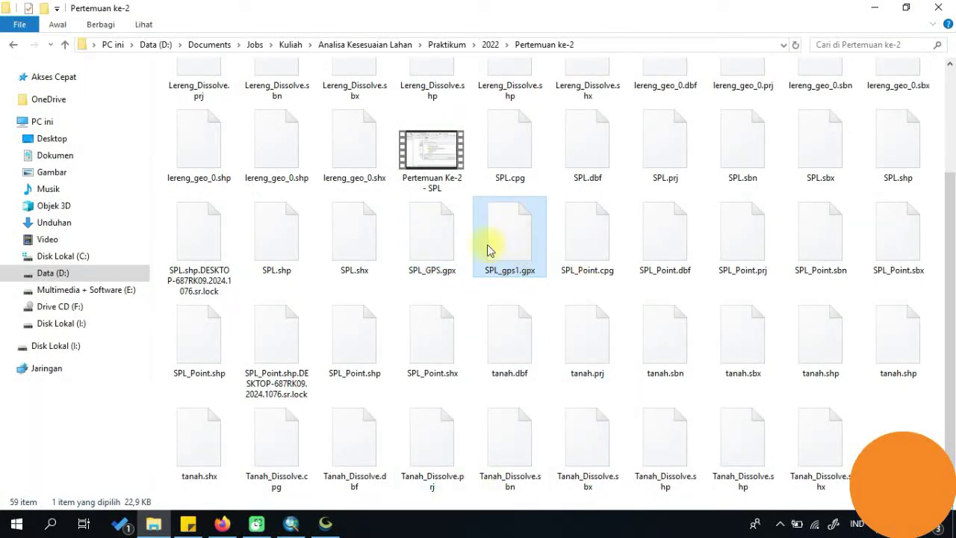
Step: Switch to ArcMap and hide the SPL polygon layer, leaving only the SPL_Point layer displayed
mouse_move(327, 527)
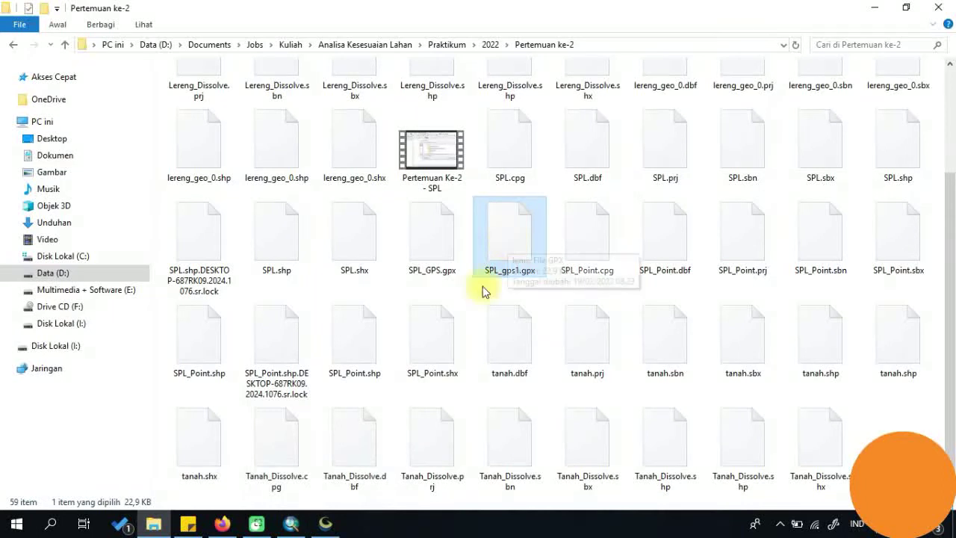
click(291, 525)
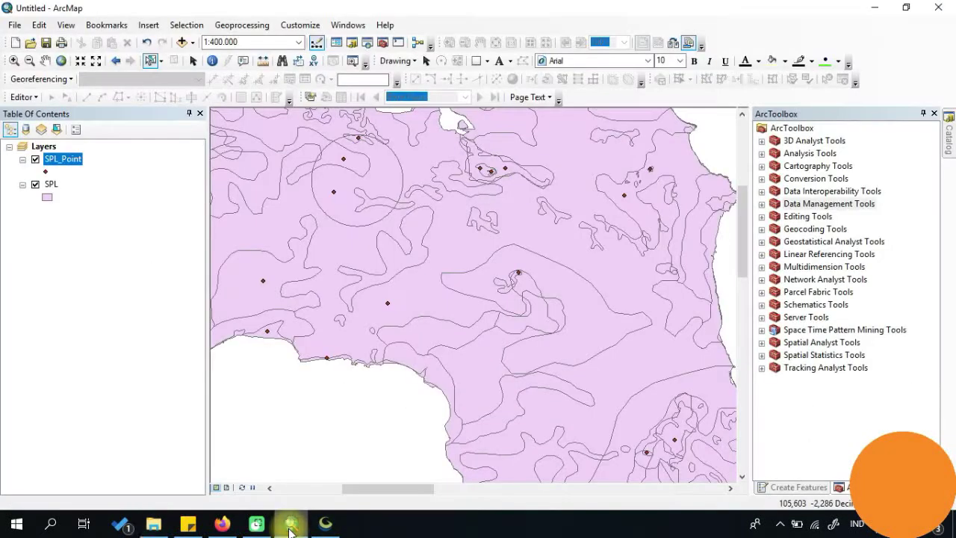
scroll(483, 253, up, 4)
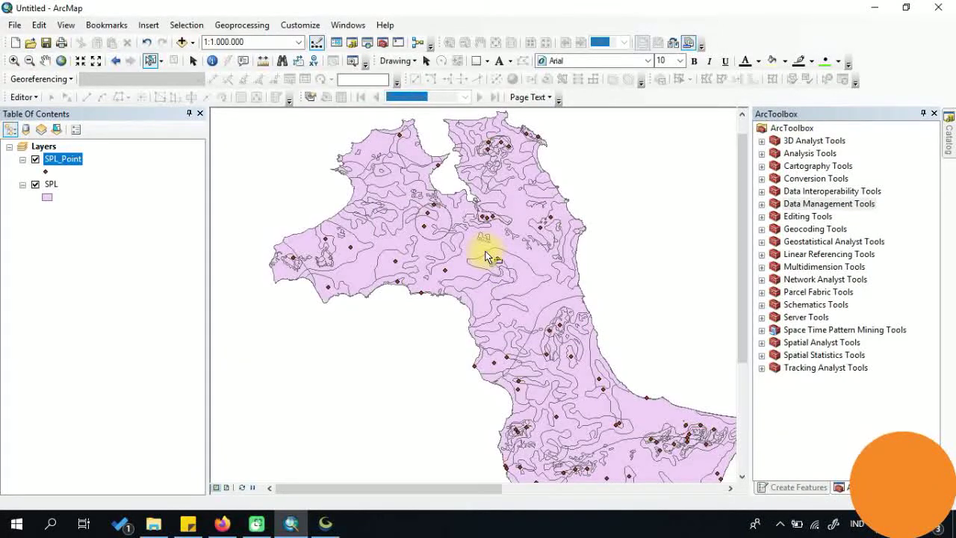
scroll(486, 257, up, 1)
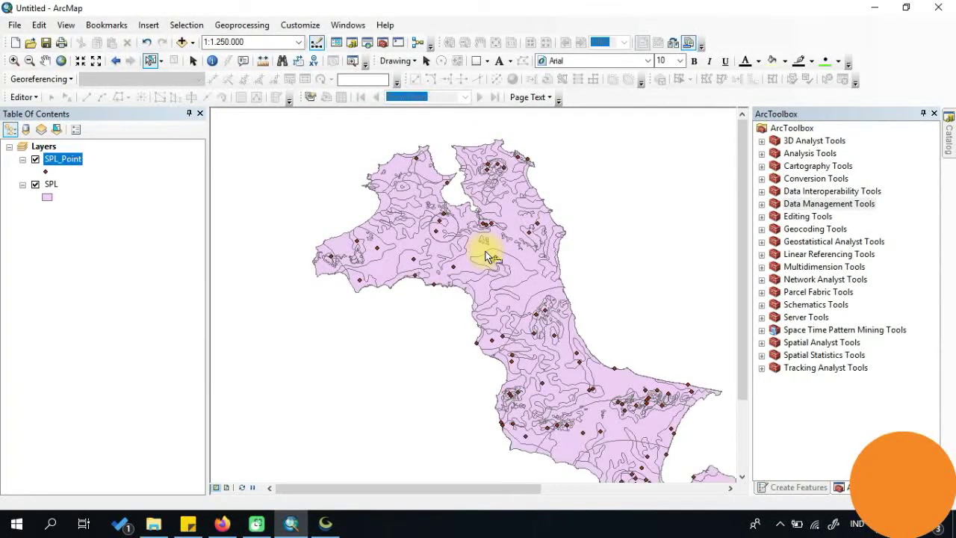
drag(487, 487, 523, 490)
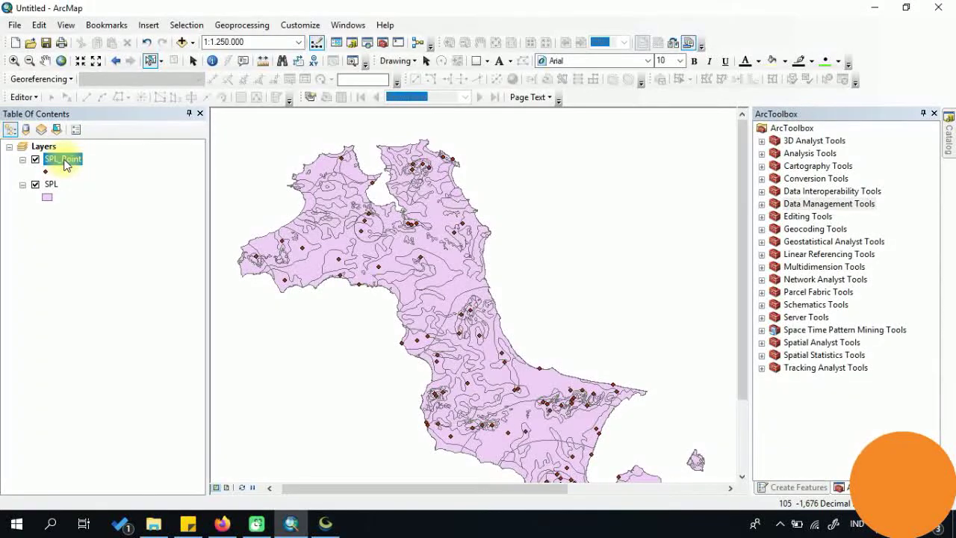
click(36, 185)
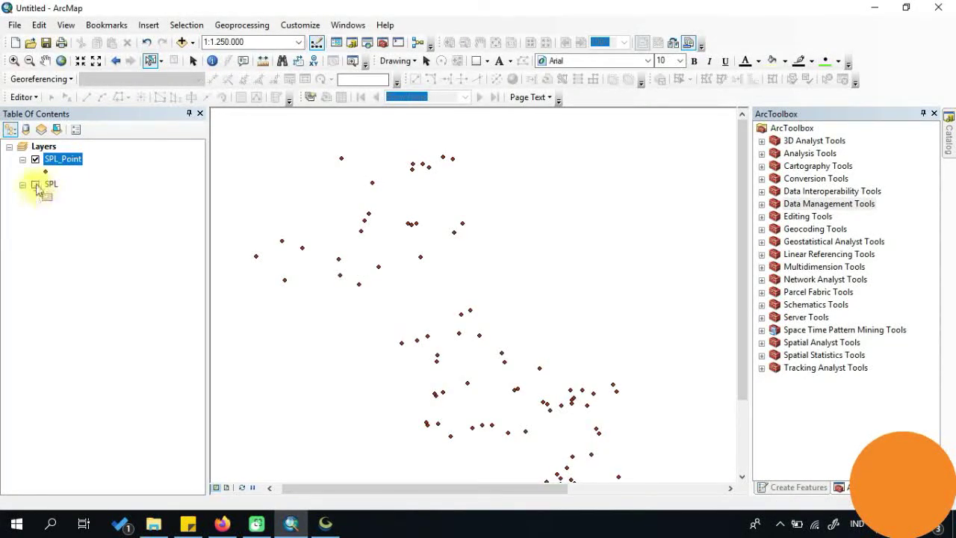
Step: Open the attribute table of the SPL_Point layer
right_click(58, 169)
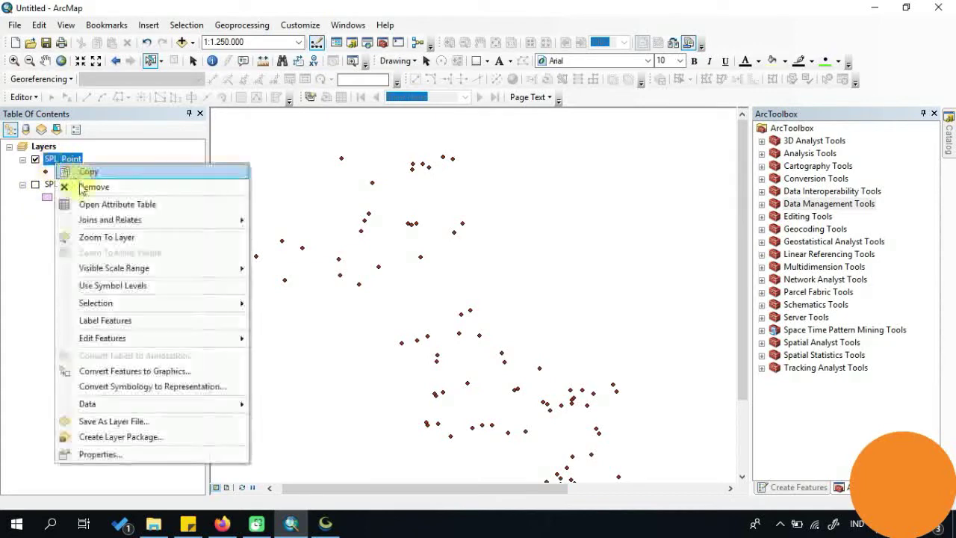
click(92, 214)
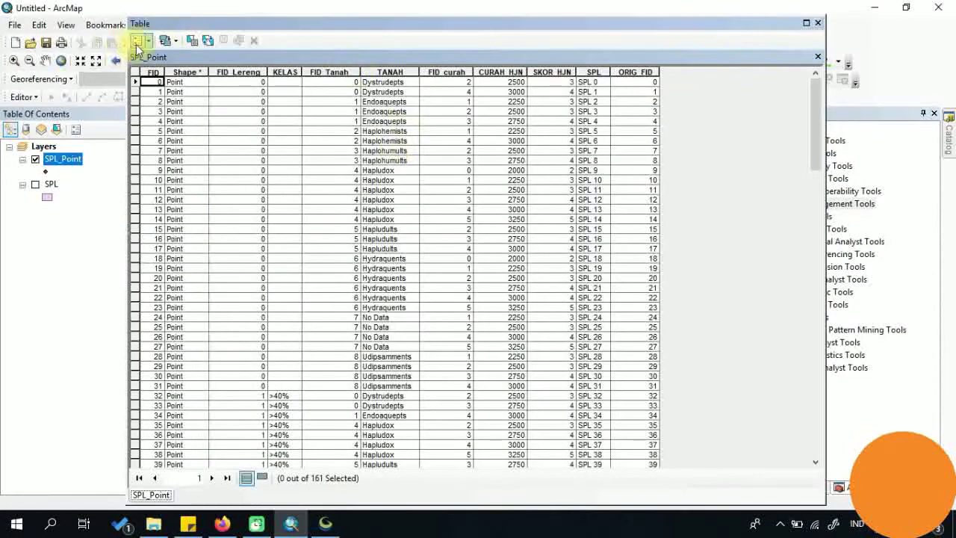
click(152, 47)
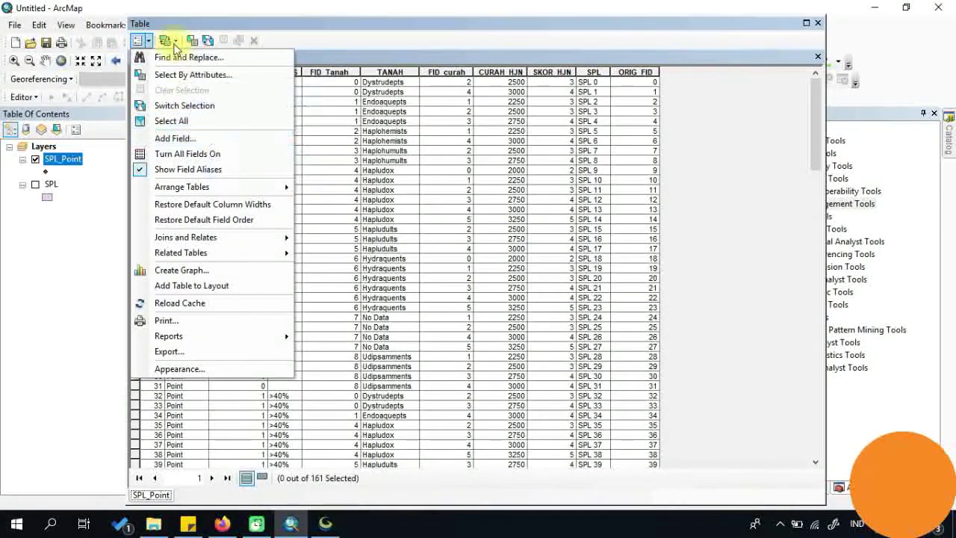
click(152, 46)
click(152, 46)
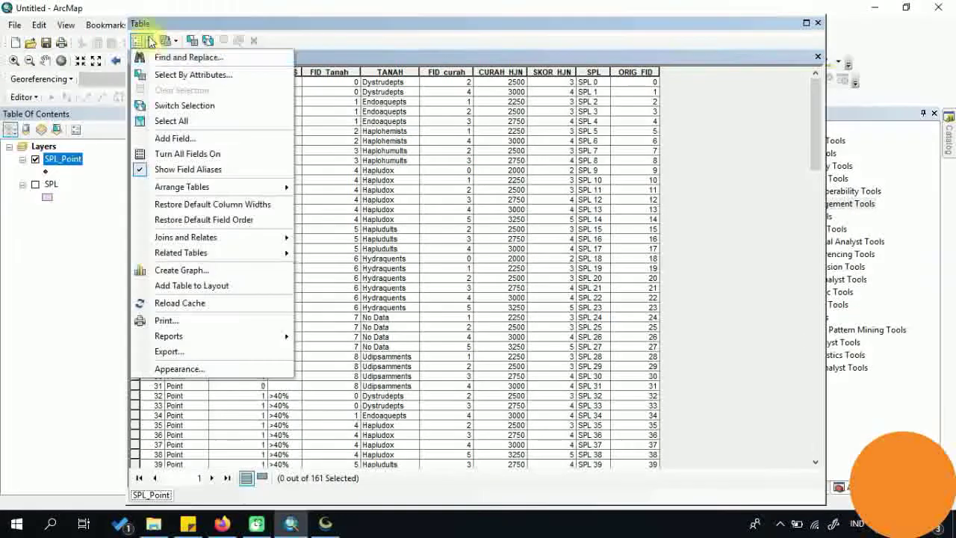
click(267, 38)
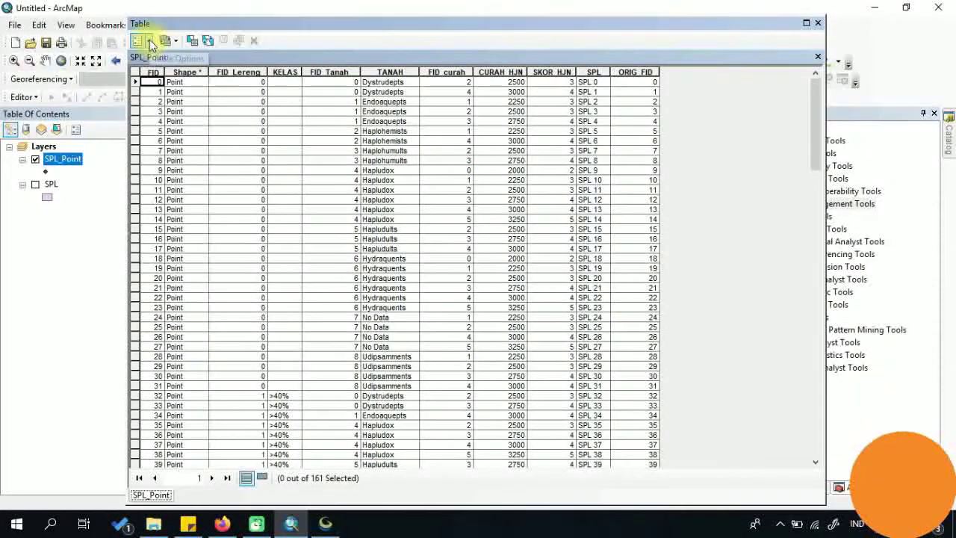
Step: Add a field named Lintang of type Double to the SPL_Point attribute table
click(149, 43)
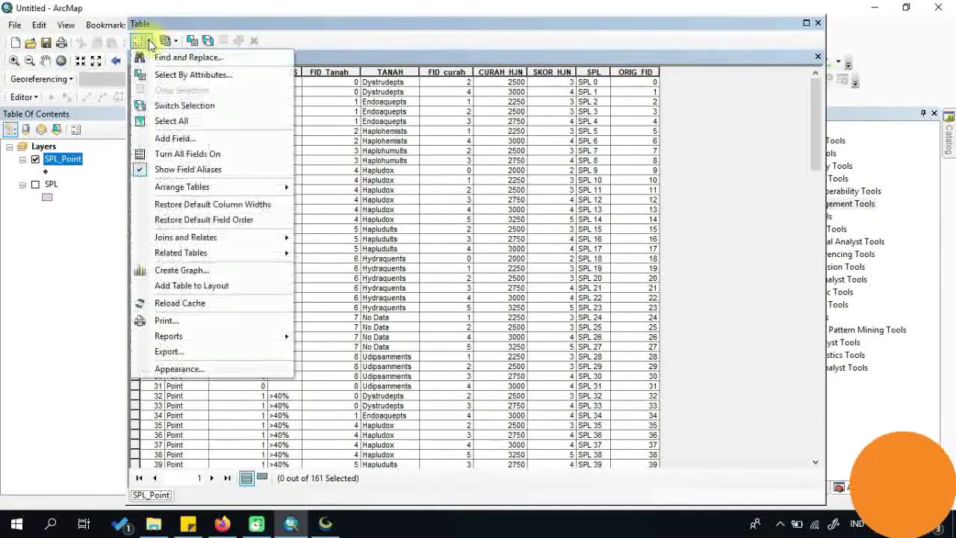
click(174, 139)
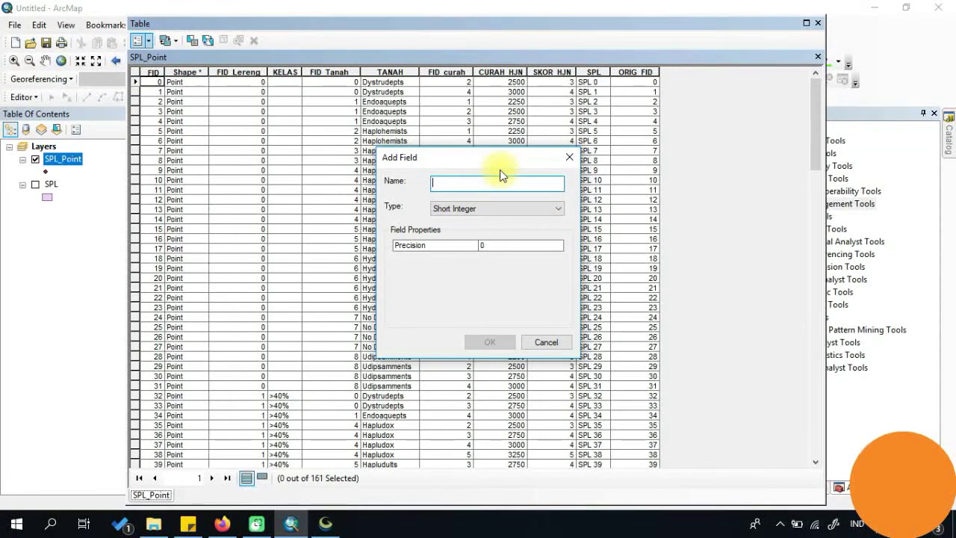
text(Lintang)
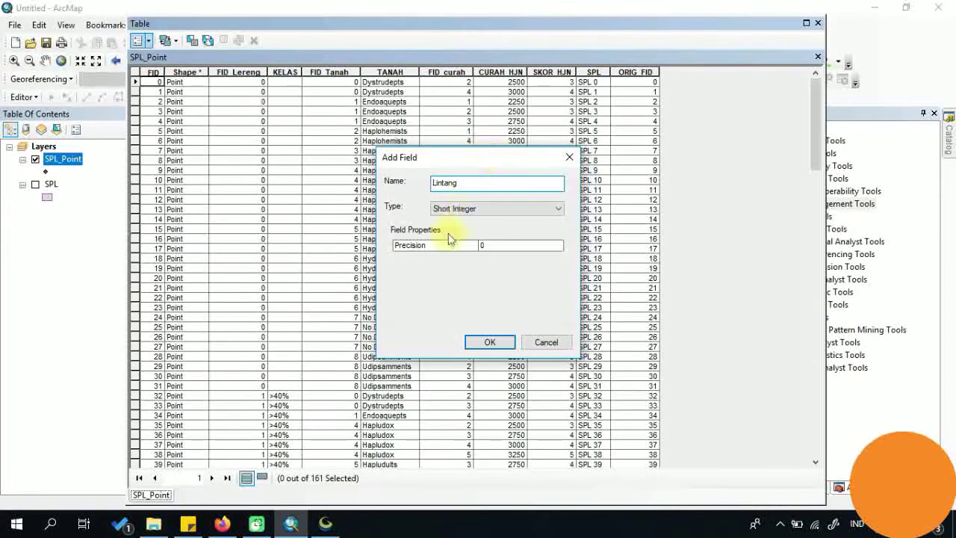
click(471, 209)
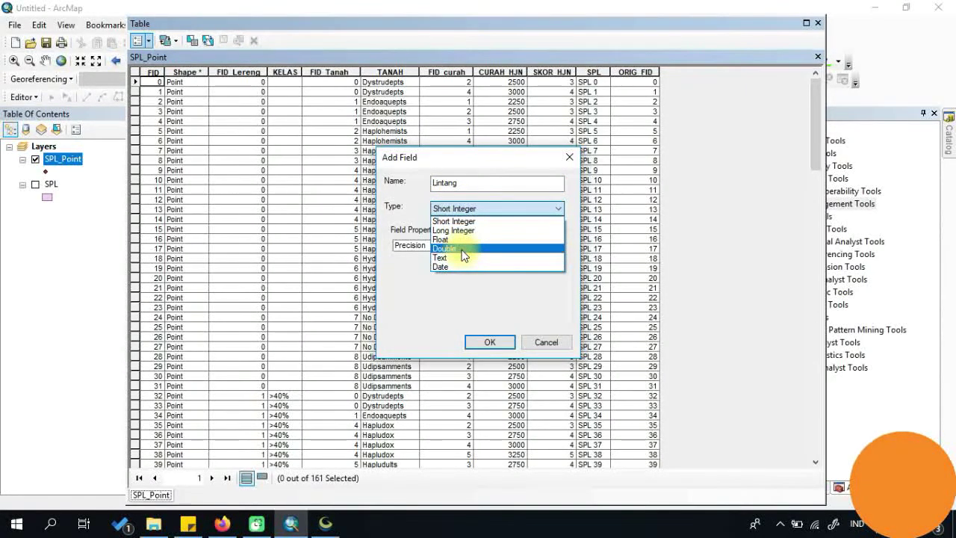
click(463, 256)
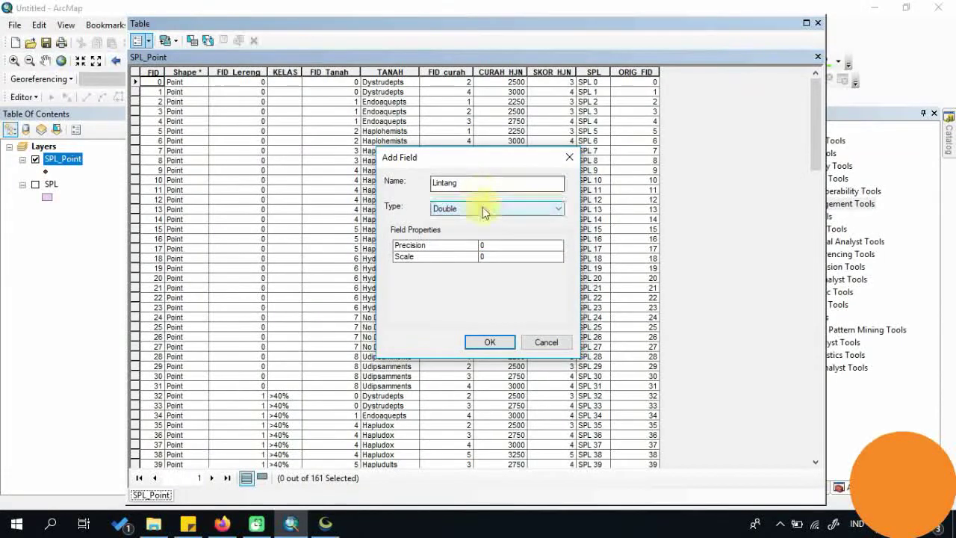
click(483, 207)
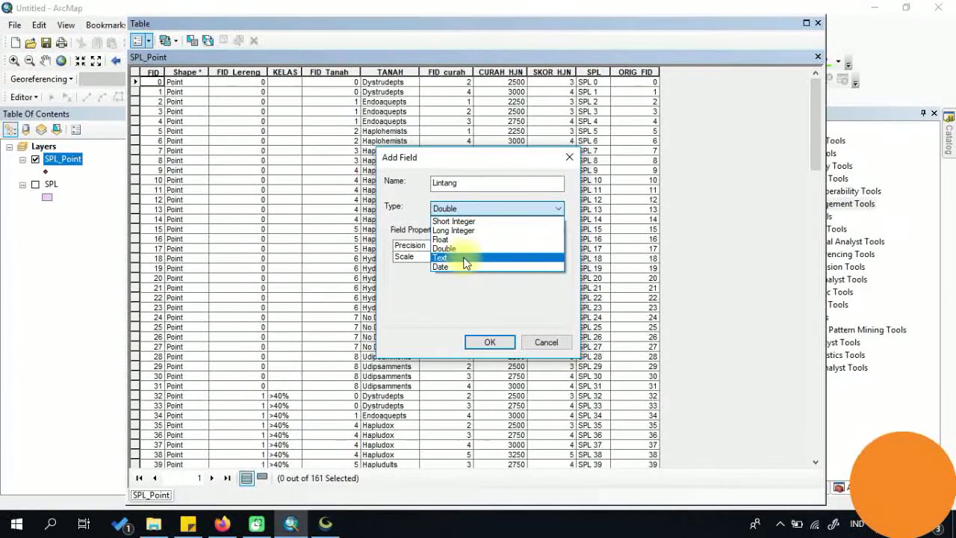
click(464, 258)
click(468, 209)
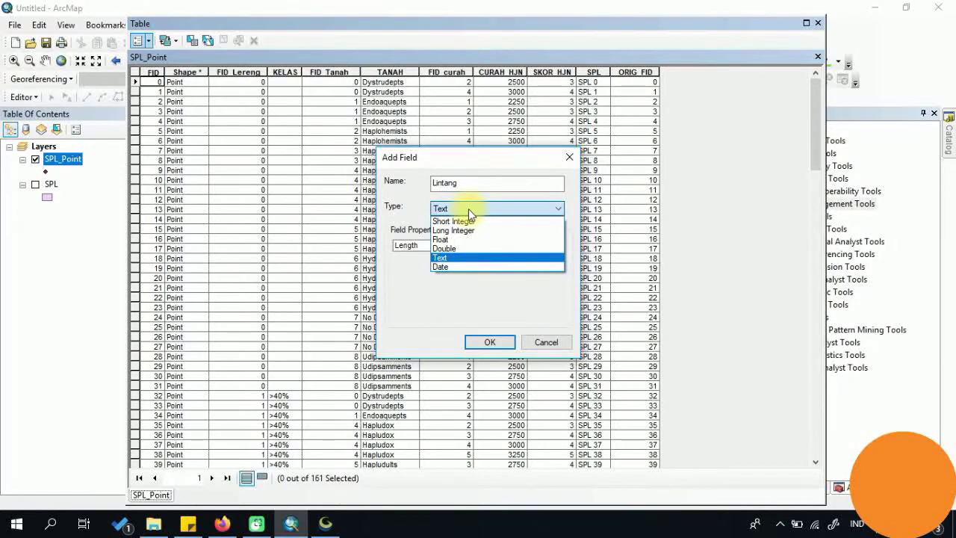
click(464, 247)
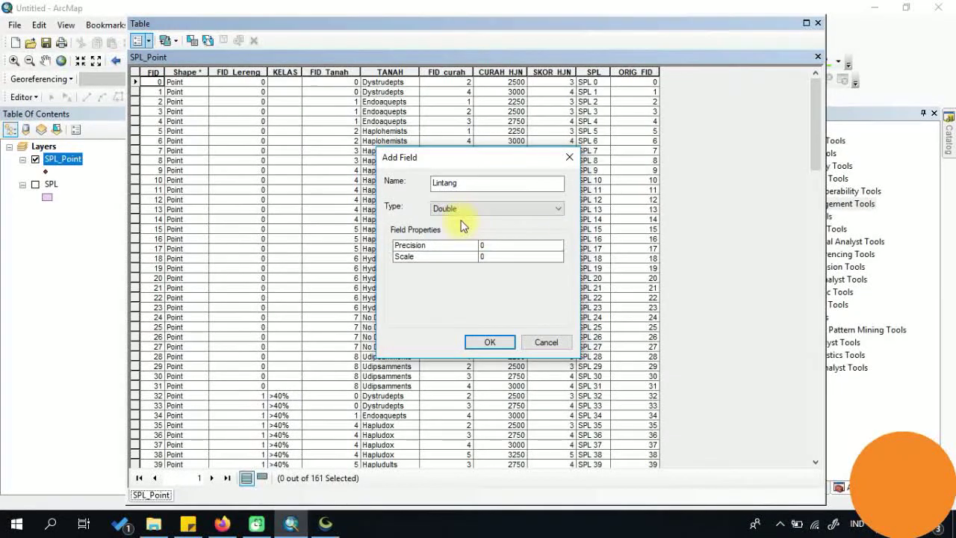
click(459, 212)
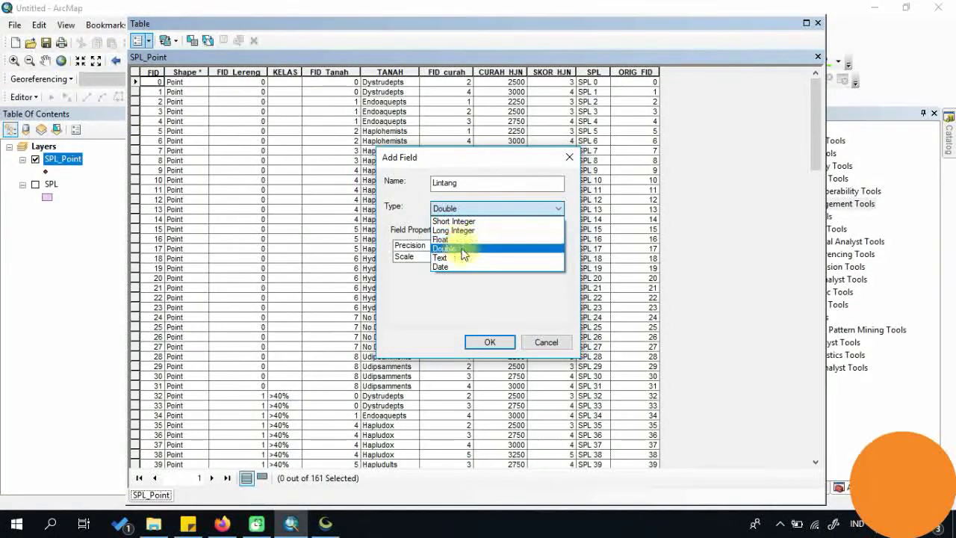
click(460, 248)
click(499, 343)
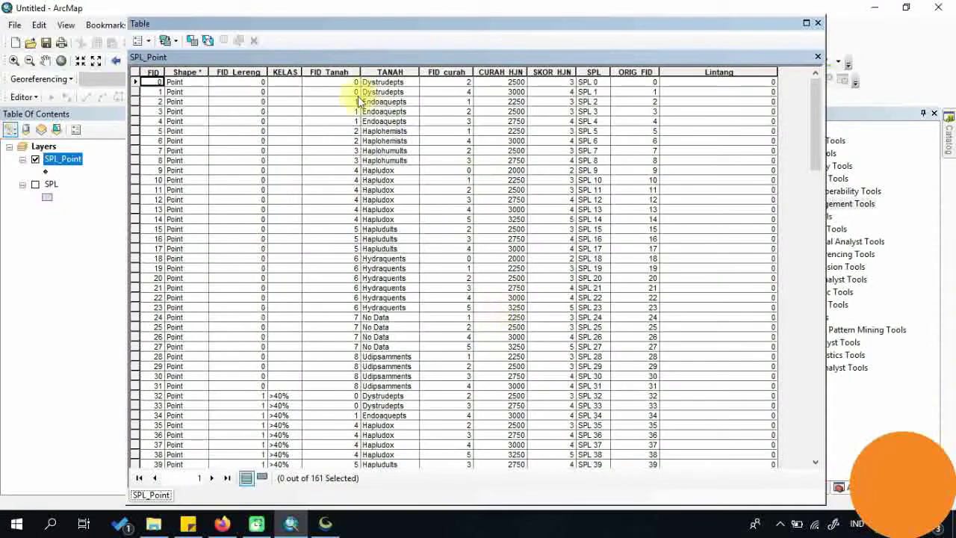
Step: Add a second field named Bujur of type Double to the SPL_Point attribute table
click(142, 40)
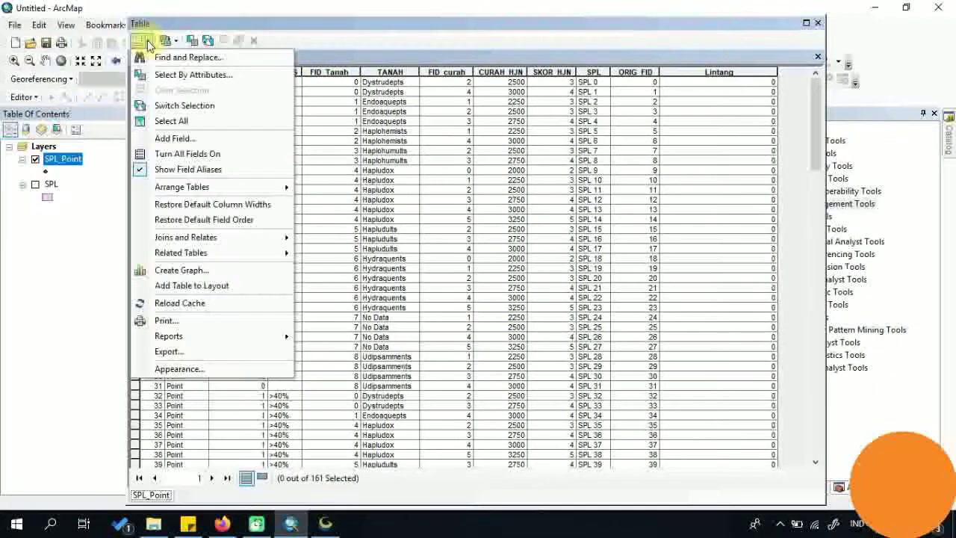
click(224, 138)
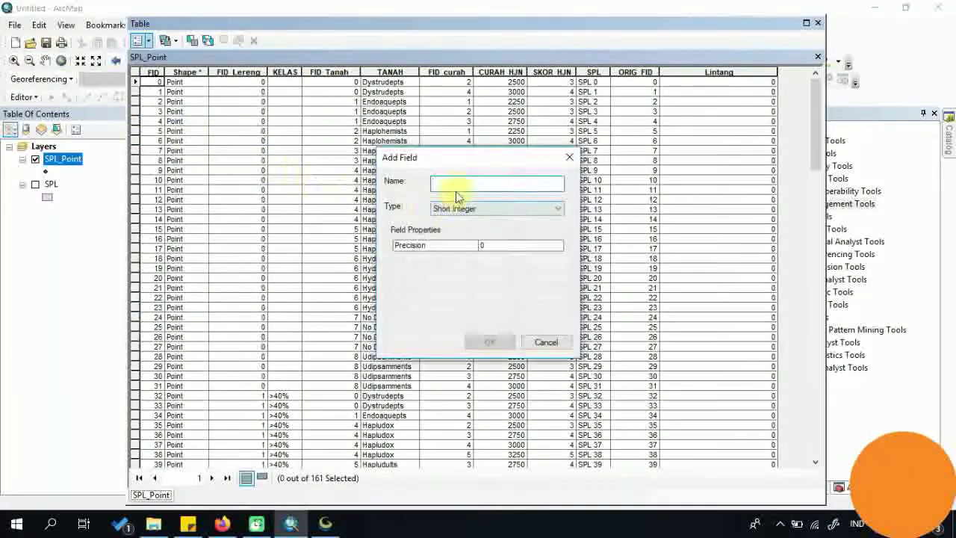
text(Bujur)
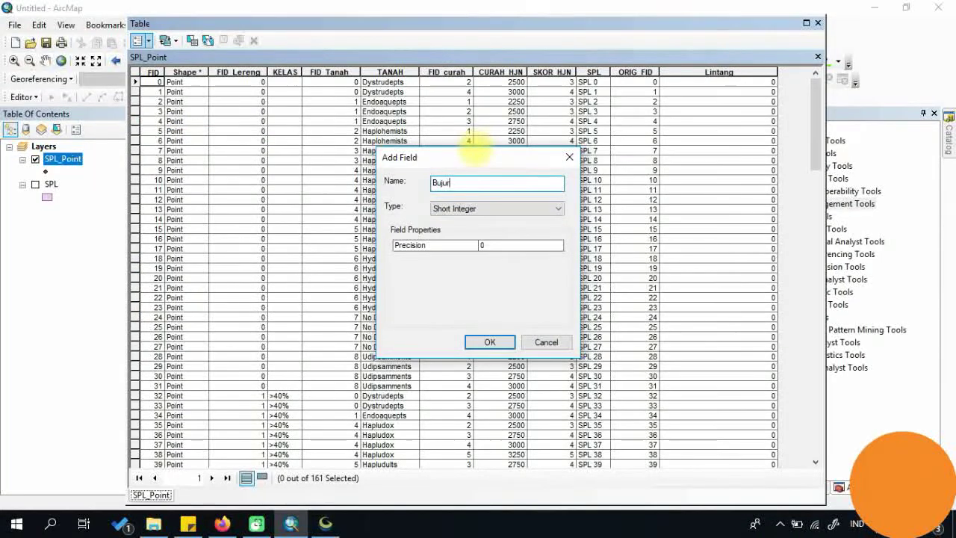
click(461, 207)
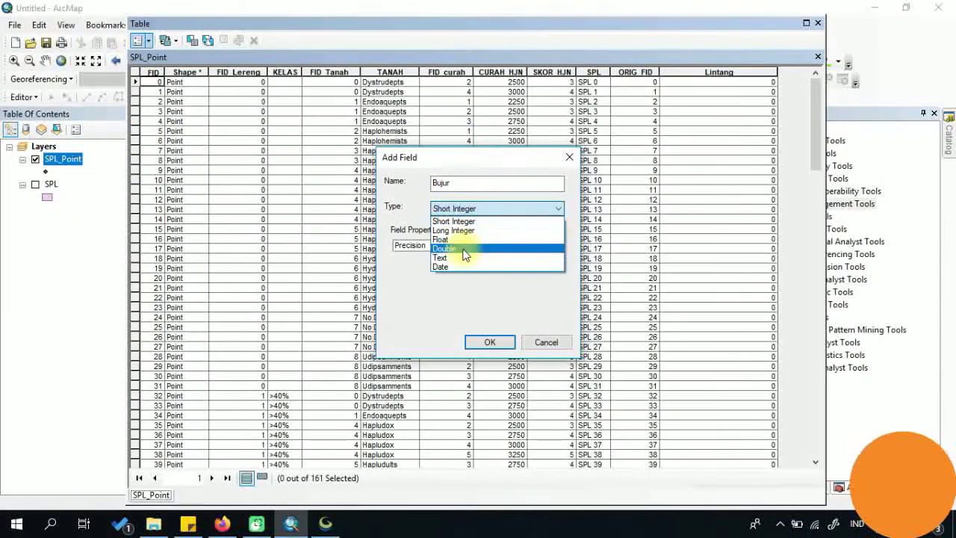
click(464, 249)
click(505, 345)
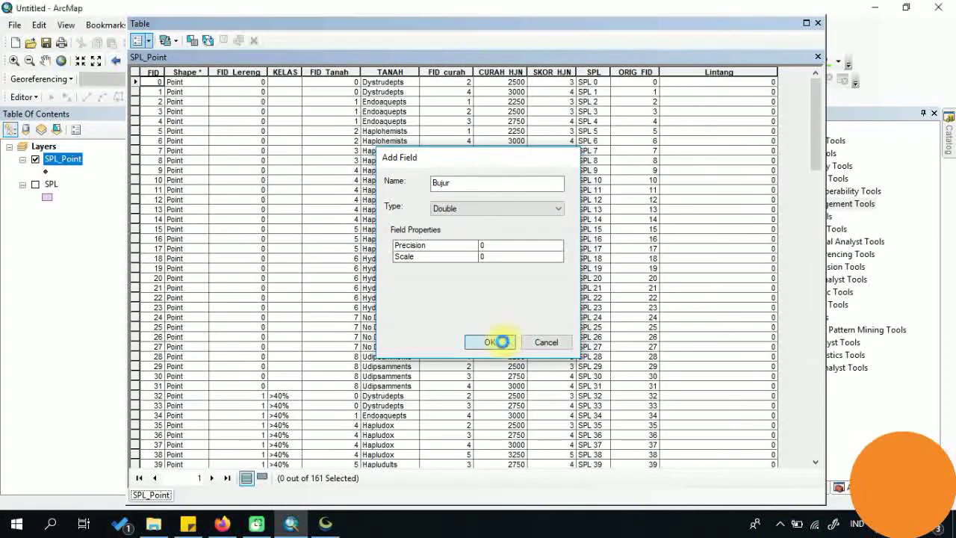
Step: Calculate the Lintang field's geometry as Y Coordinate of Point in decimal degrees, using the data source's WGS 1984 coordinate system
drag(614, 461, 785, 463)
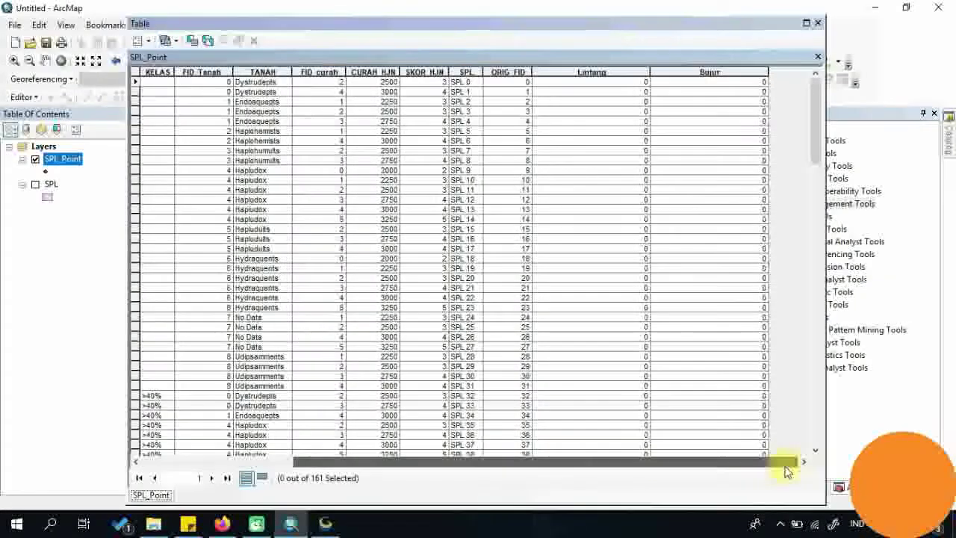
right_click(592, 70)
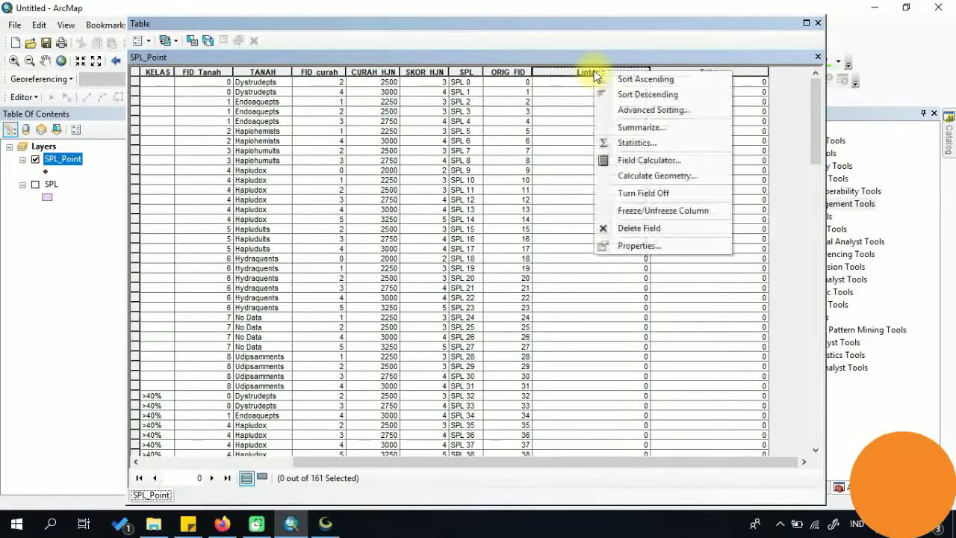
click(633, 175)
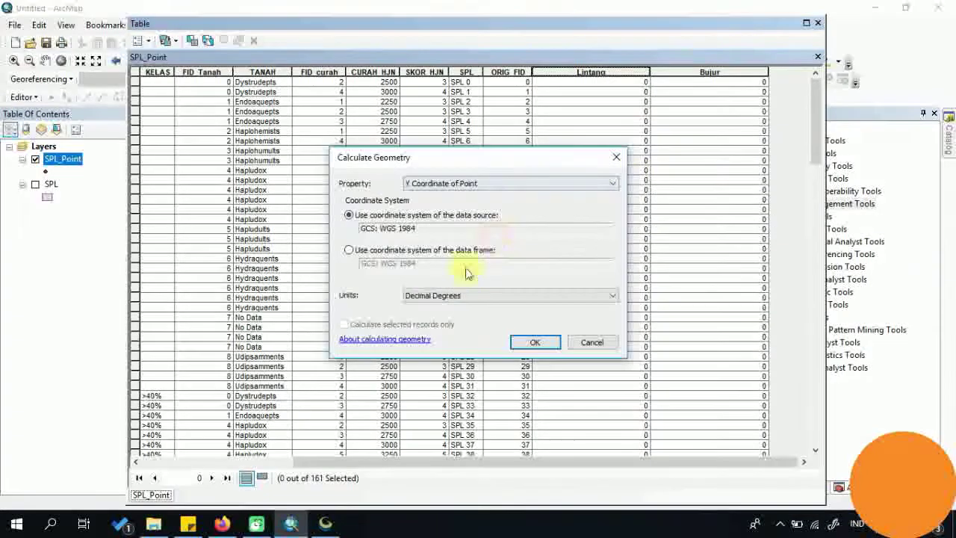
click(475, 186)
click(475, 186)
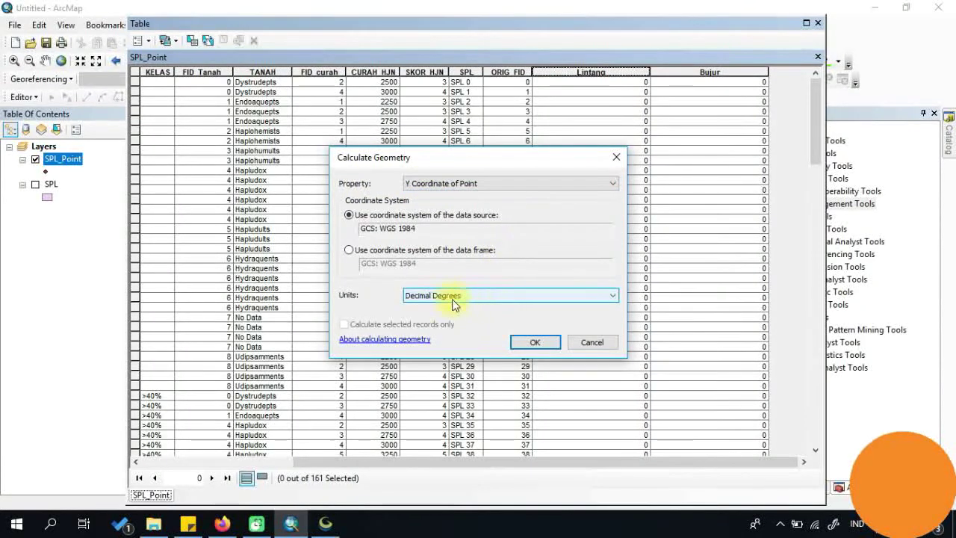
click(552, 343)
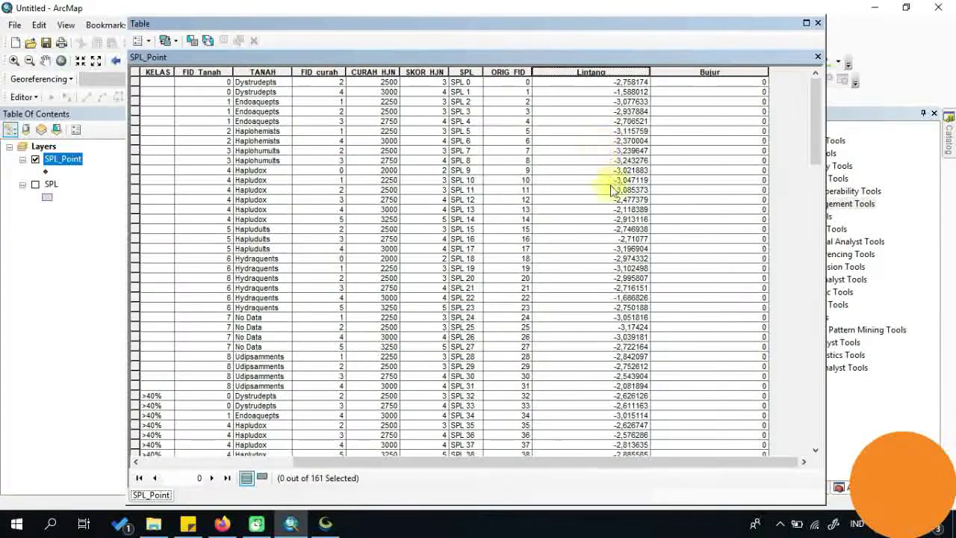
Step: Calculate the Bujur field's geometry as X Coordinate of Point in decimal degrees, using the data source's WGS 1984 coordinate system
right_click(710, 73)
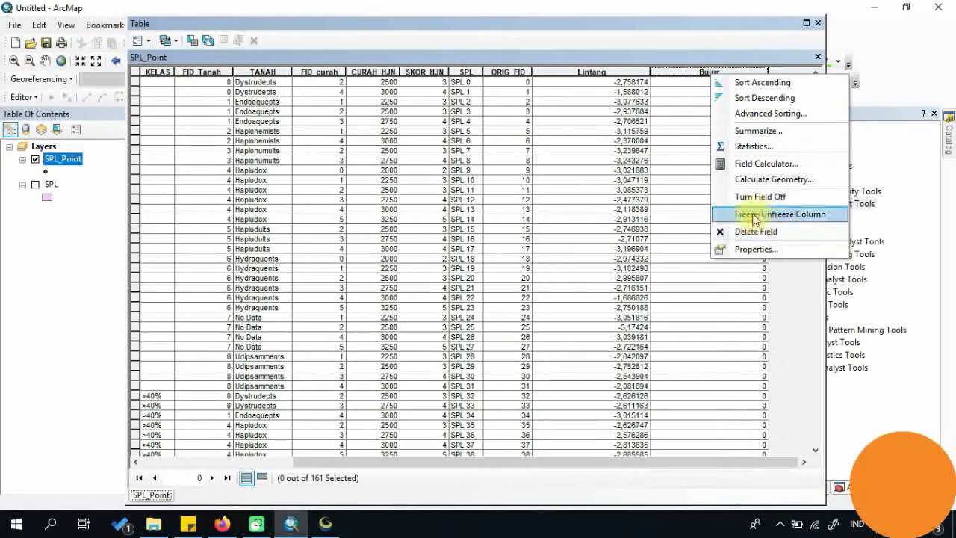
click(757, 180)
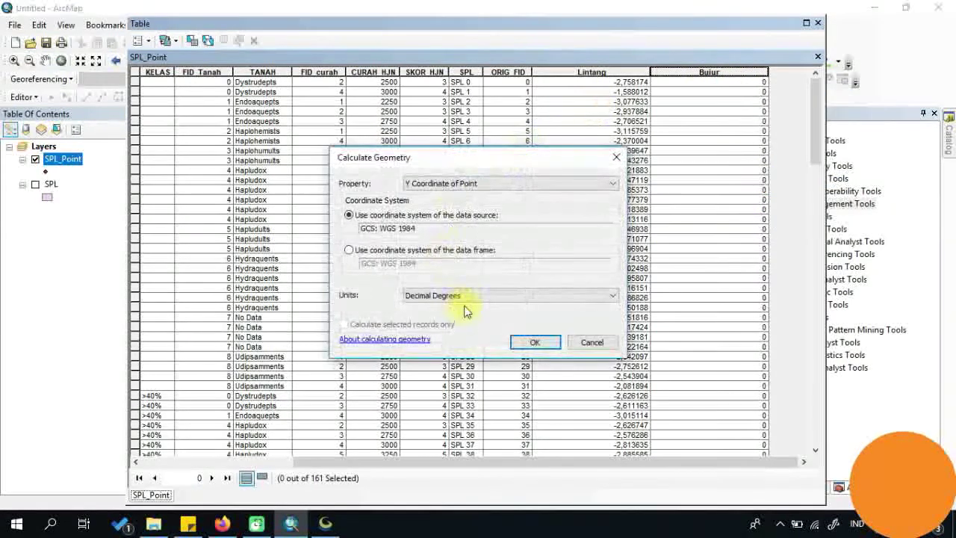
click(455, 184)
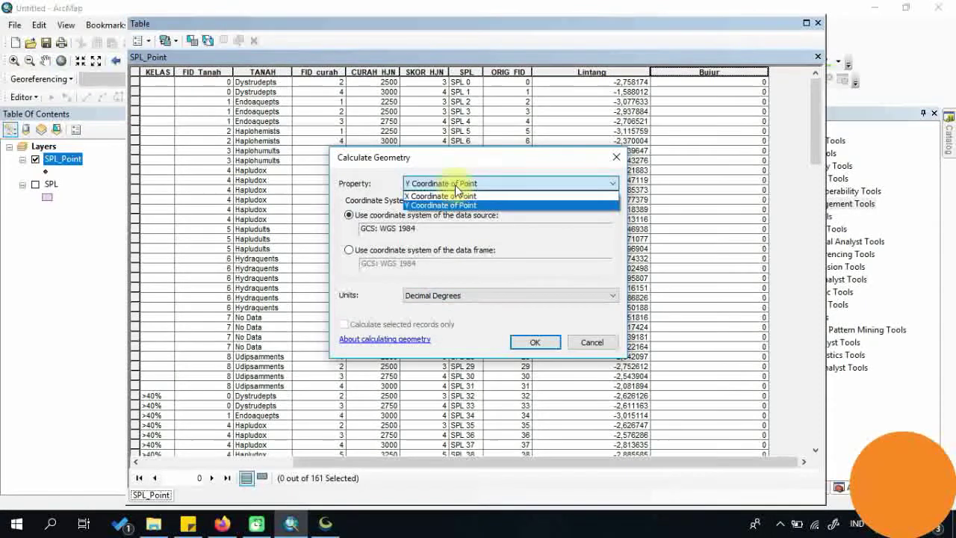
click(451, 195)
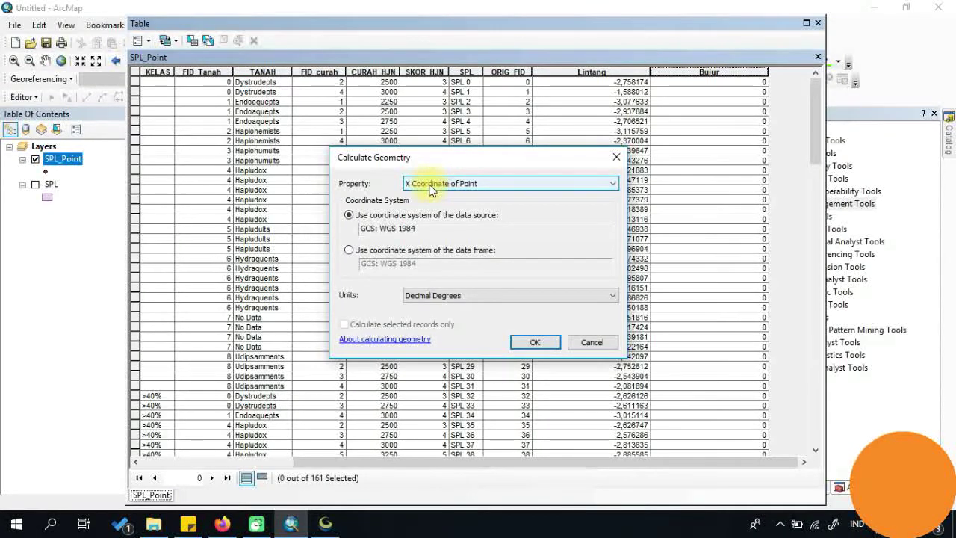
click(534, 342)
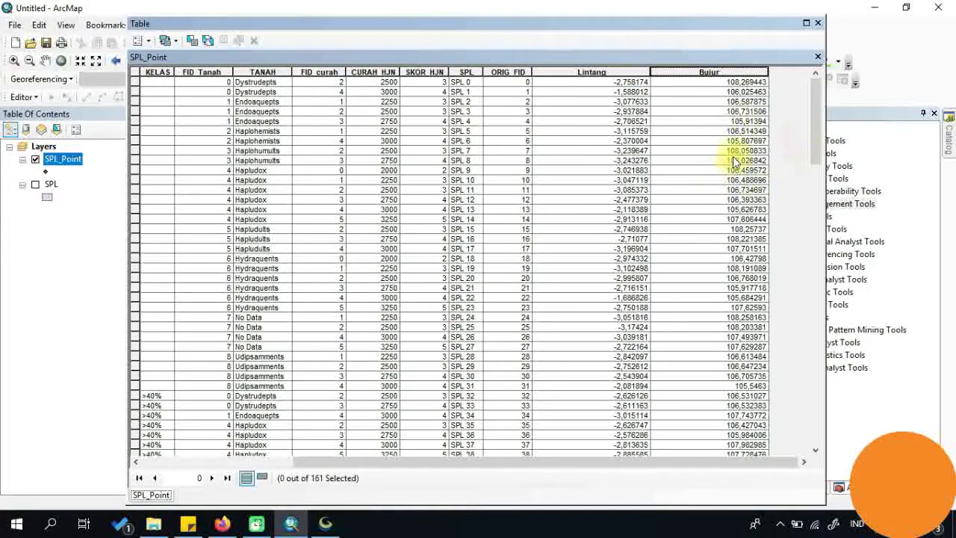
Step: Review the Lintang and Bujur values through the SPL_Point records and close the attribute table
scroll(740, 158, down, 16)
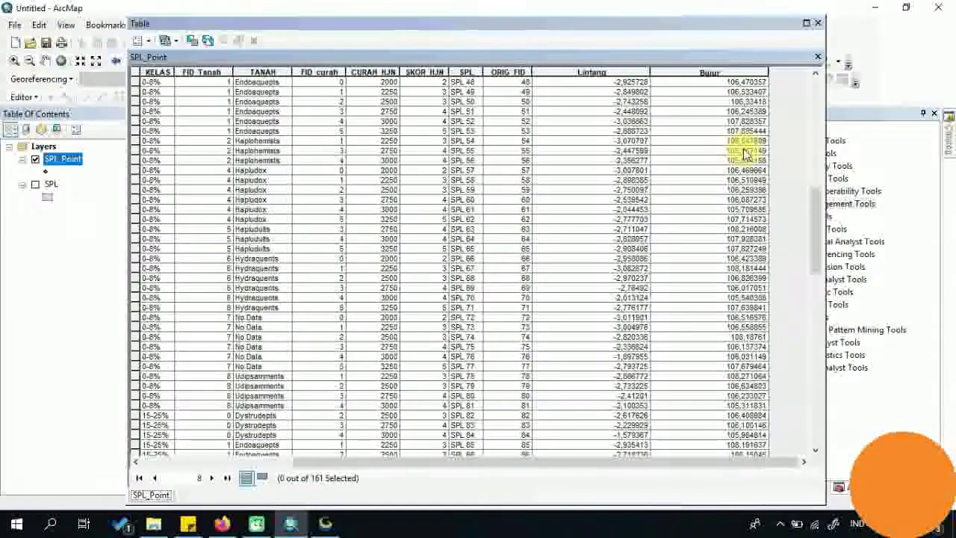
scroll(744, 153, down, 20)
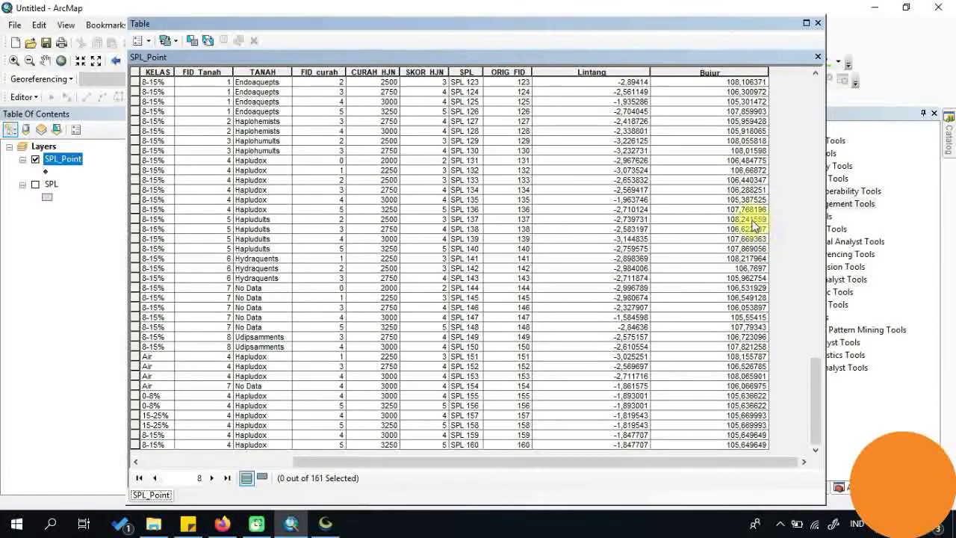
scroll(728, 194, up, 17)
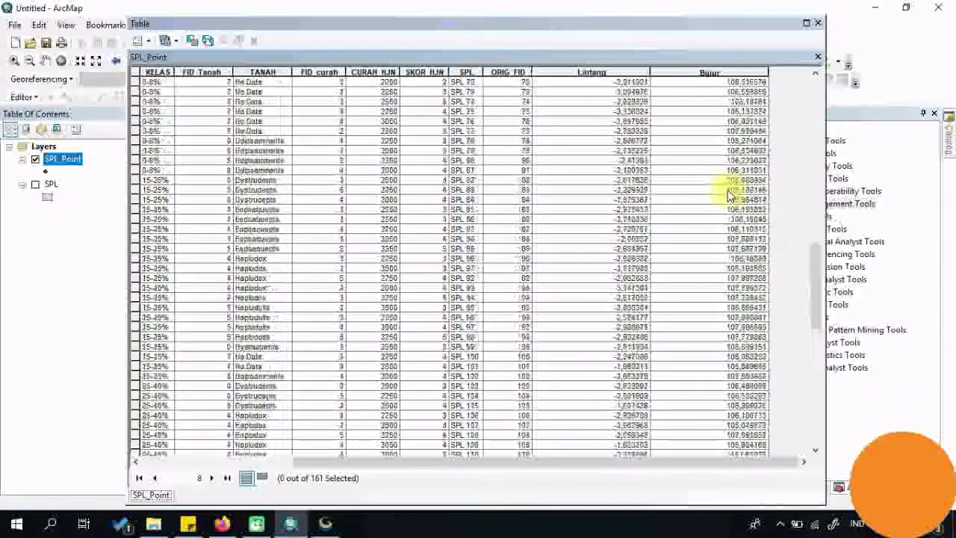
click(818, 23)
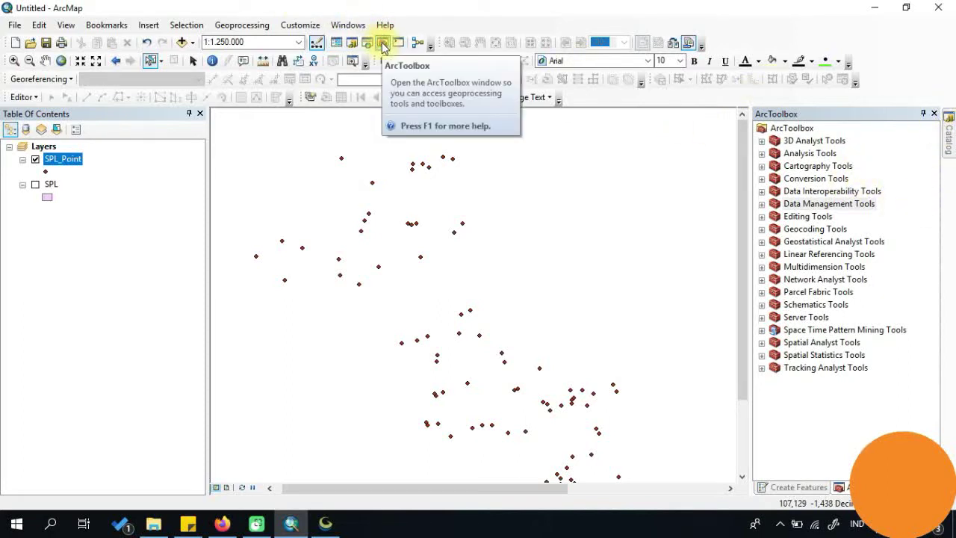
Step: Open the Table To Excel conversion tool and set SPL_Point as its input table
click(762, 179)
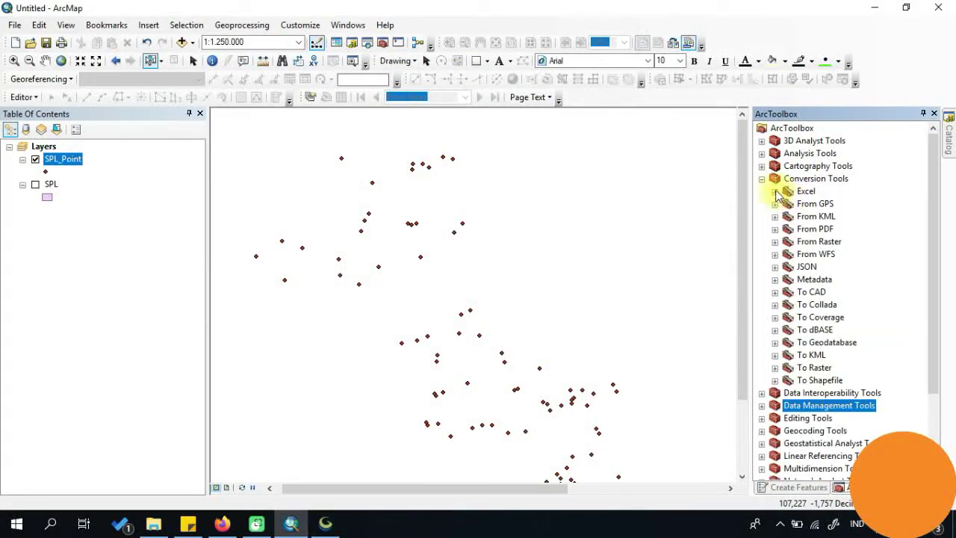
click(775, 191)
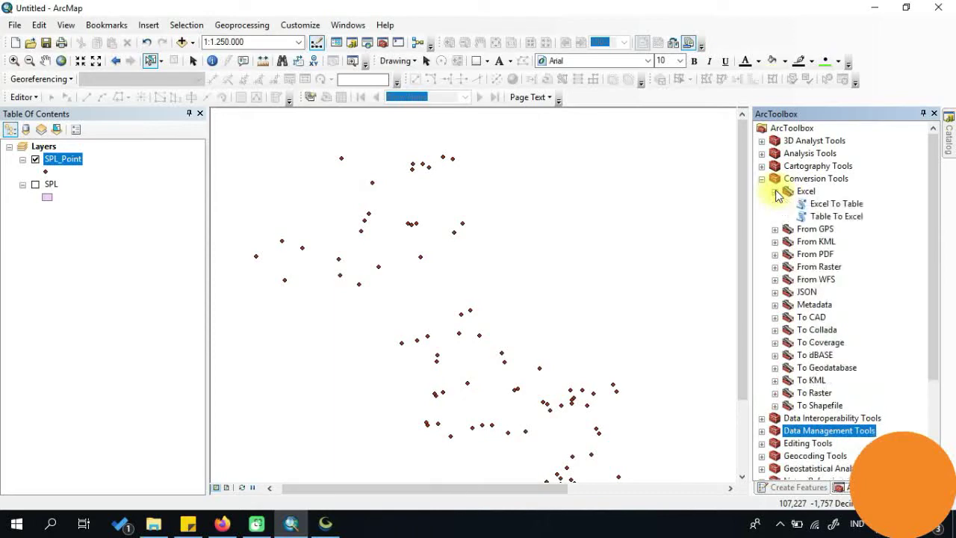
double_click(834, 216)
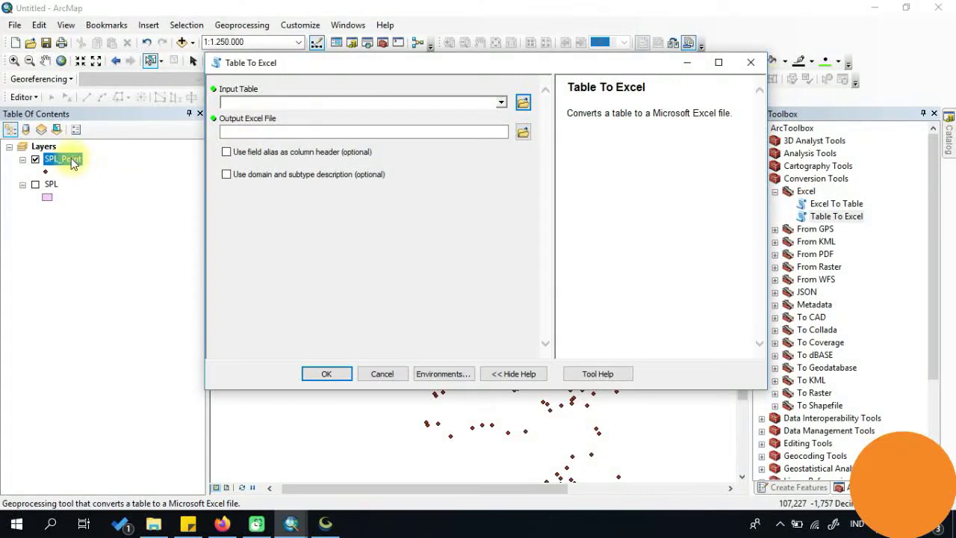
drag(73, 165, 503, 100)
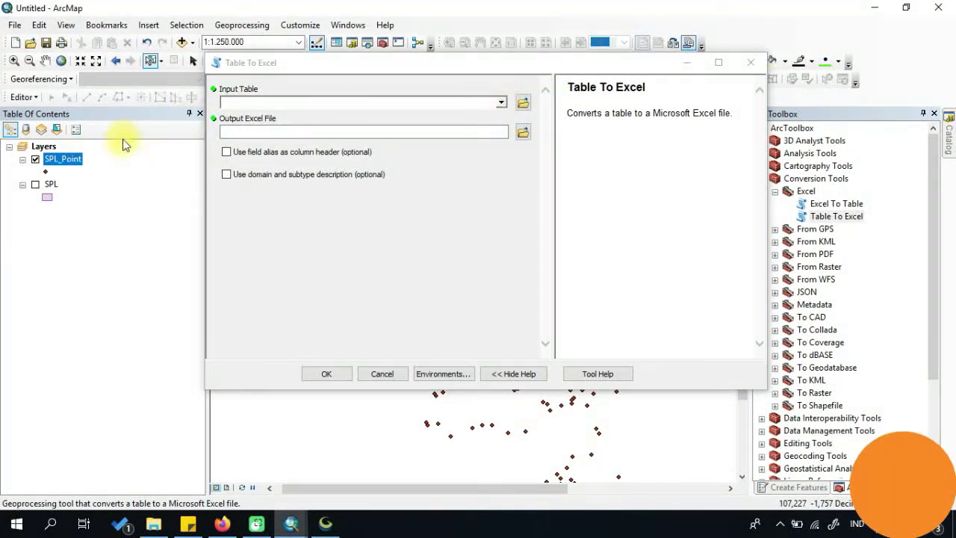
drag(60, 159, 377, 113)
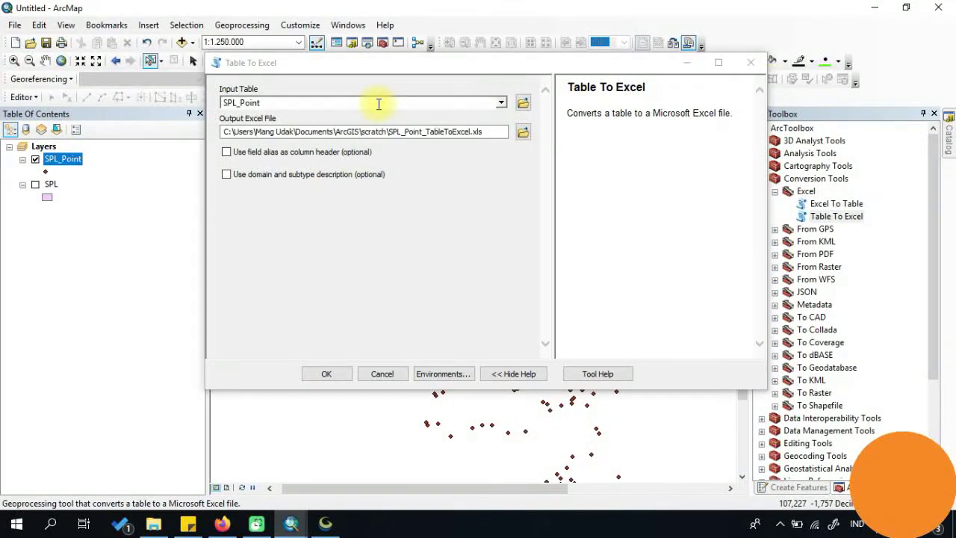
click(501, 102)
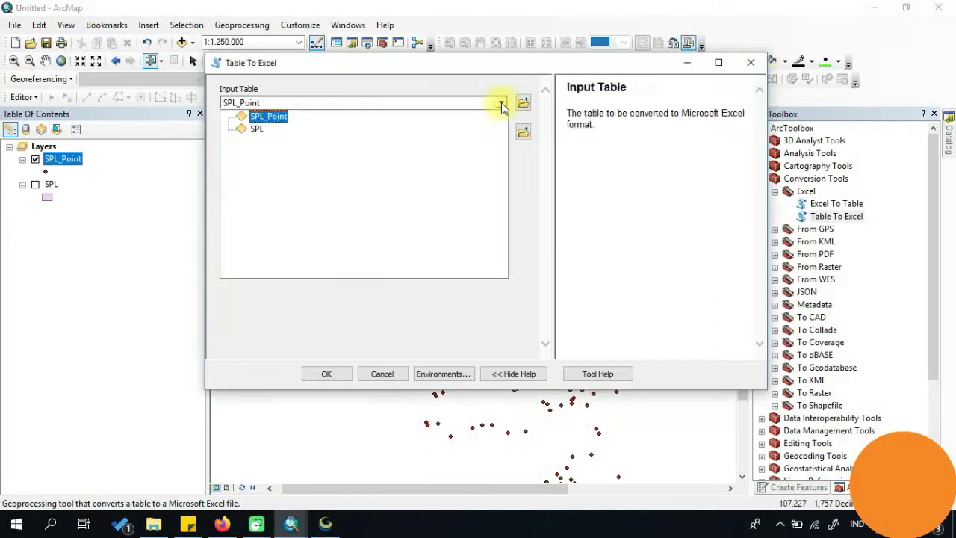
click(273, 118)
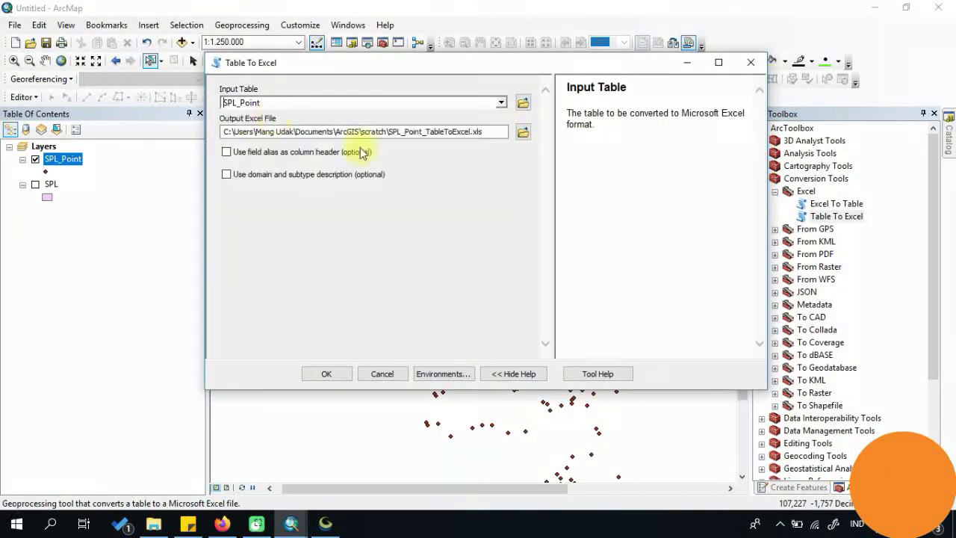
Step: Set the output Excel file to Daftar Koordinat SPL in the Pertemuan ke-2 folder and run the conversion
click(524, 133)
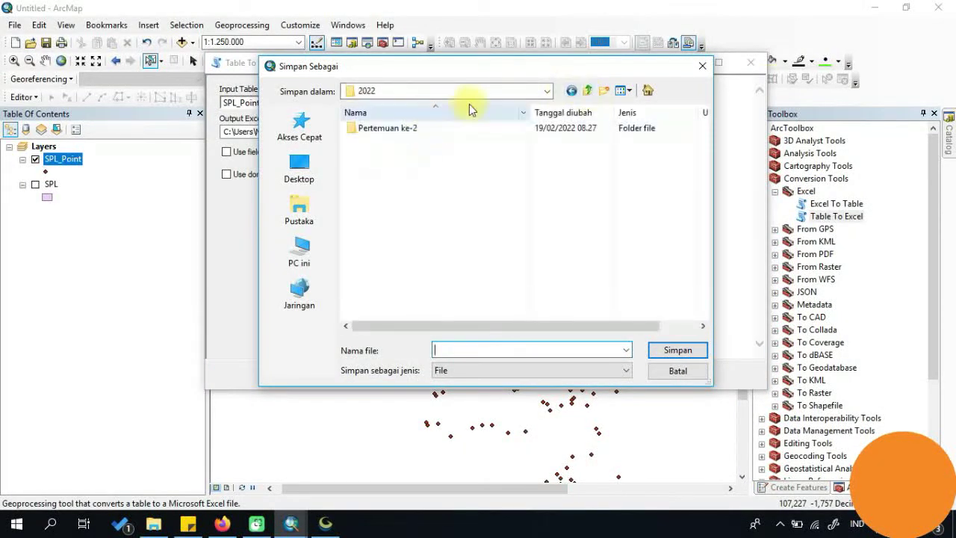
click(548, 92)
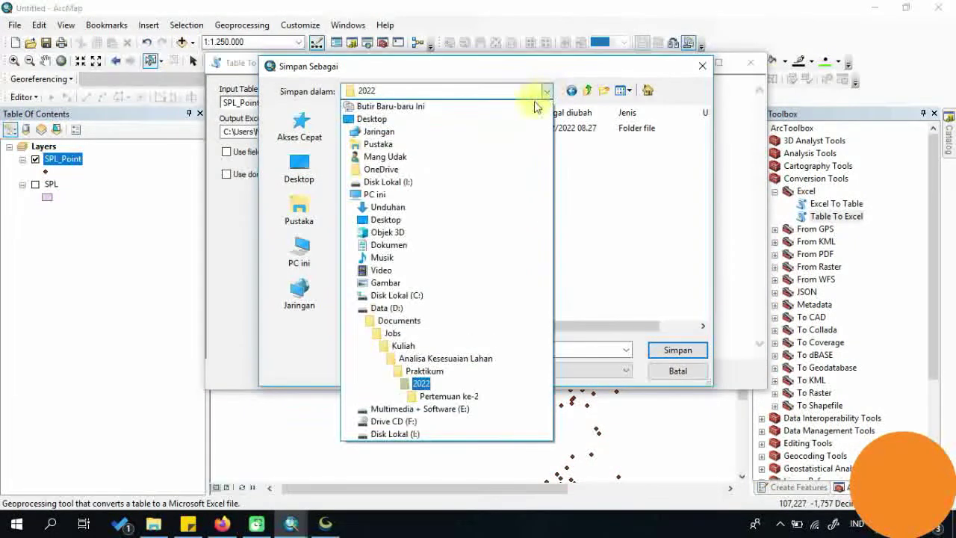
click(450, 398)
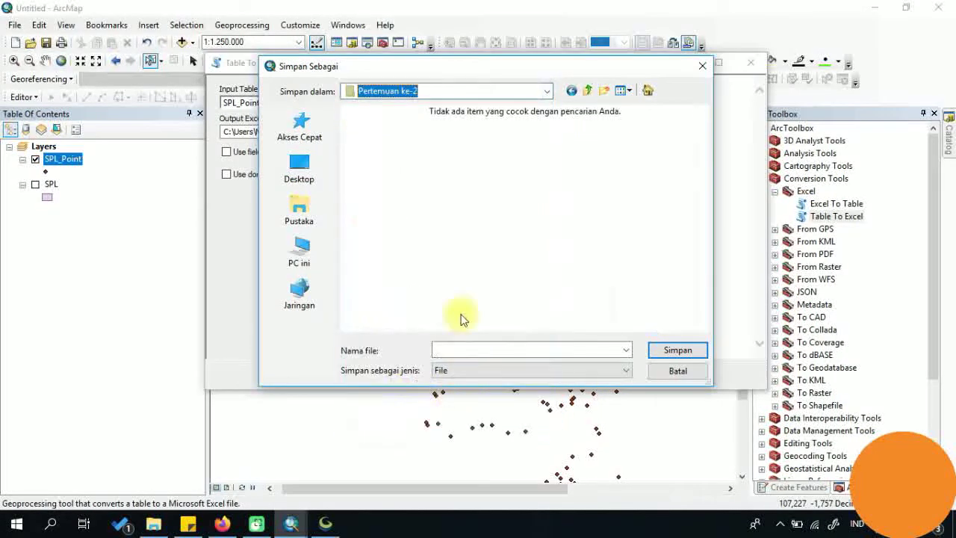
click(474, 348)
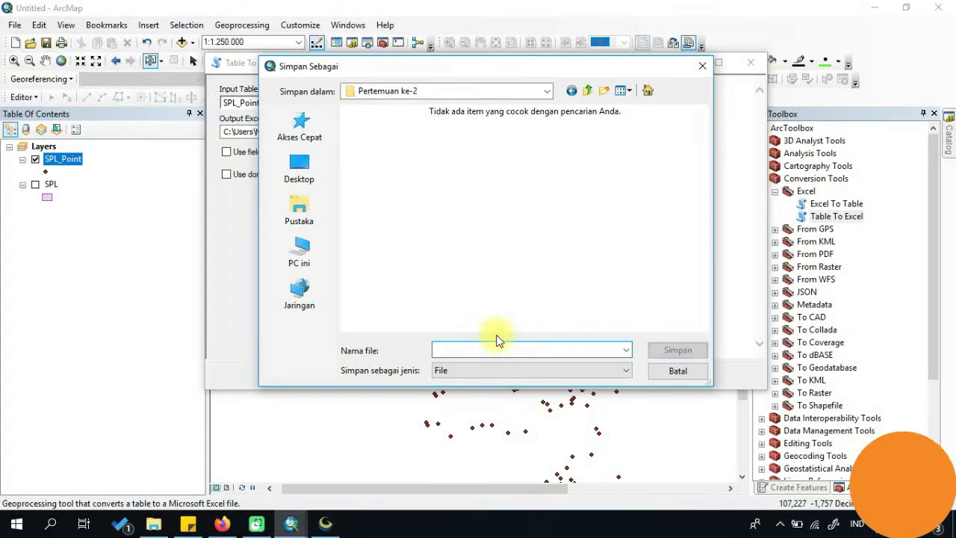
text(DA)
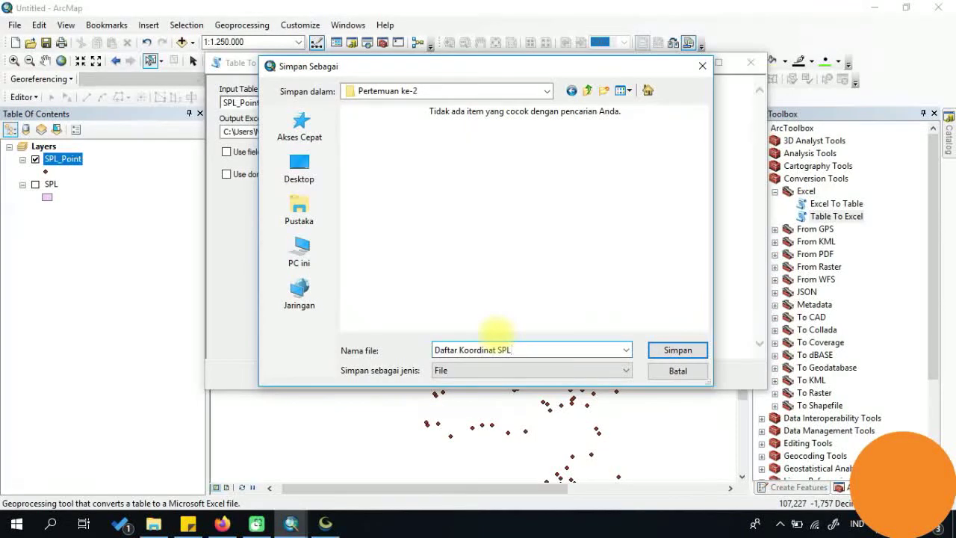
key(Return)
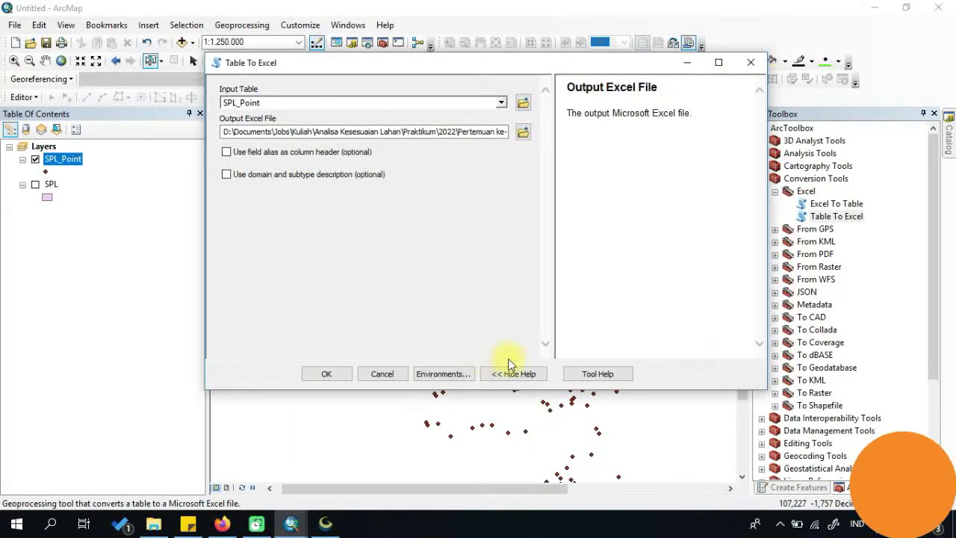
click(331, 377)
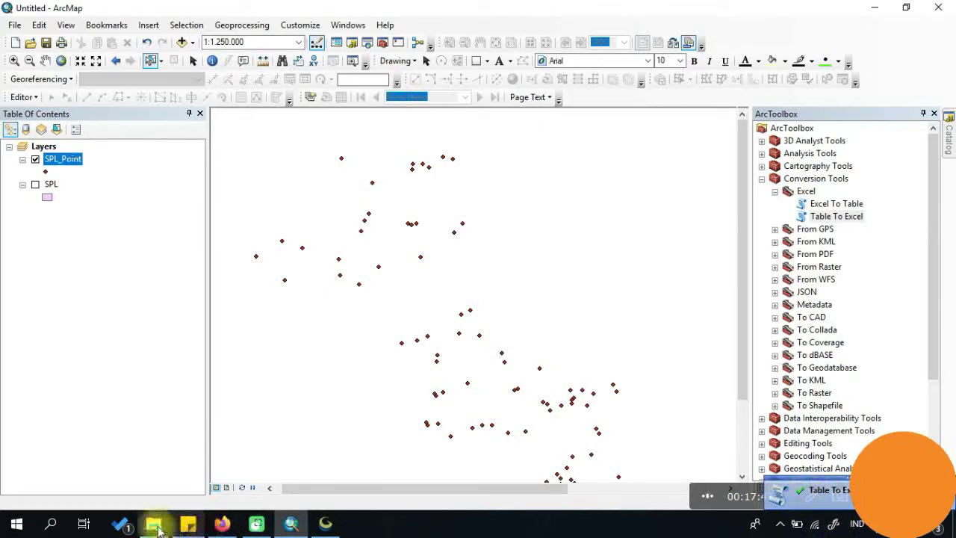
Step: Switch to File Explorer, open Daftar Koordinat SPL from the Pertemuan ke-2 folder in Excel, and maximize the workbook window
mouse_move(154, 527)
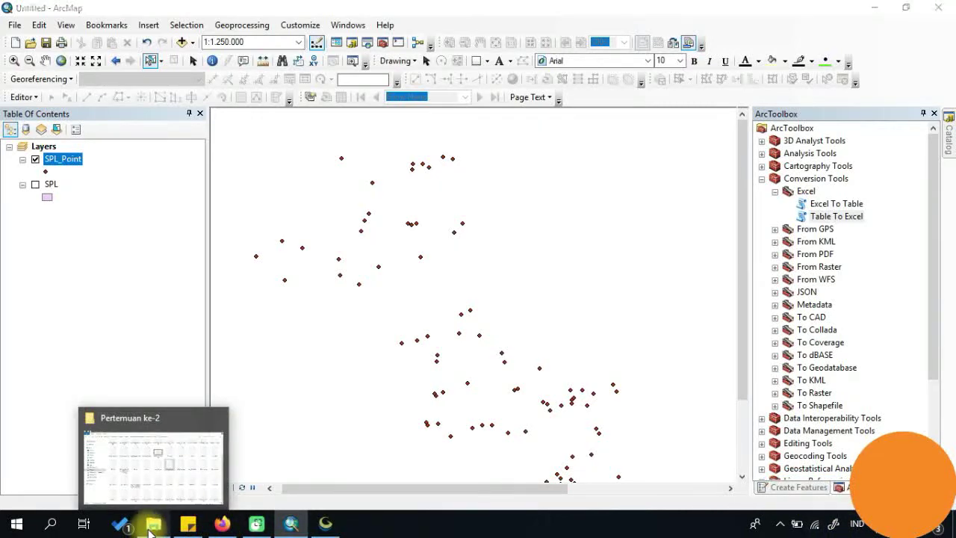
click(153, 526)
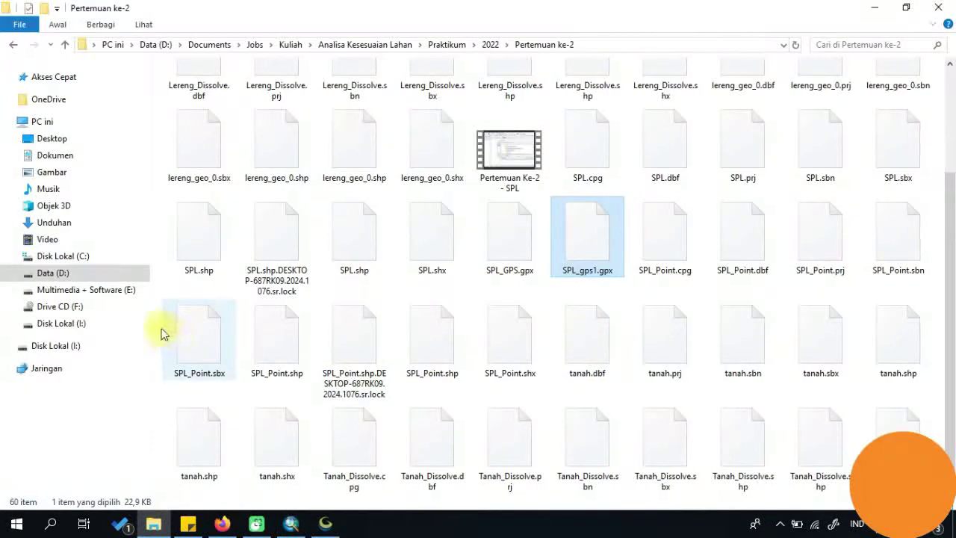
scroll(599, 310, up, 3)
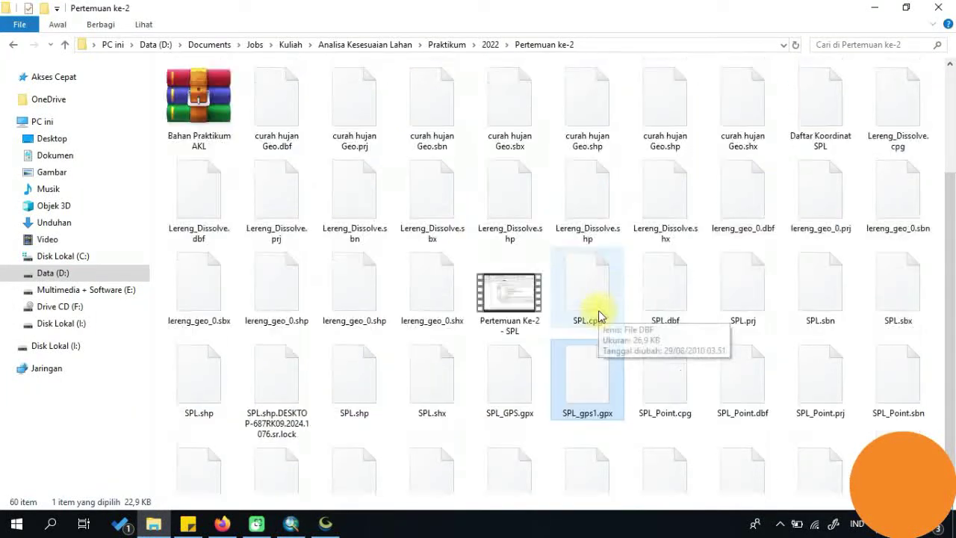
click(816, 118)
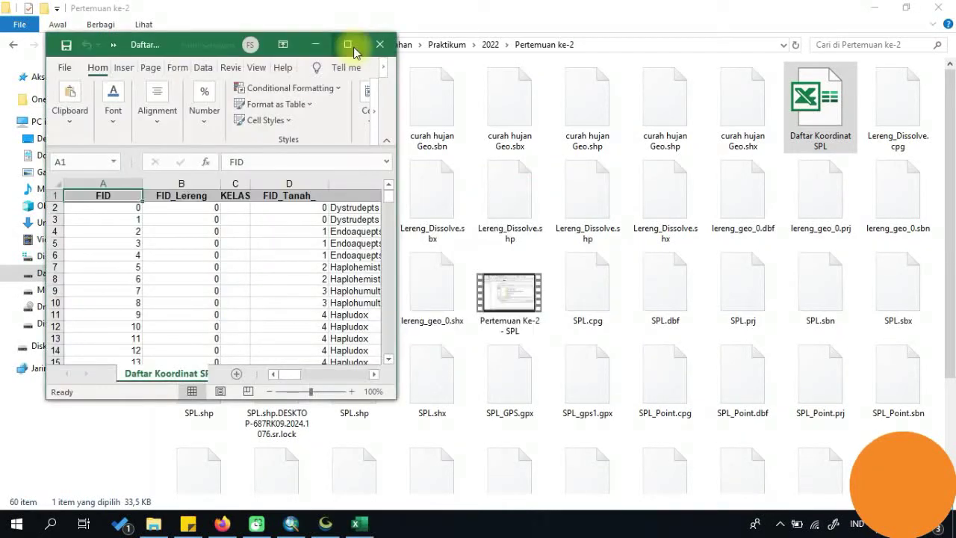
click(349, 47)
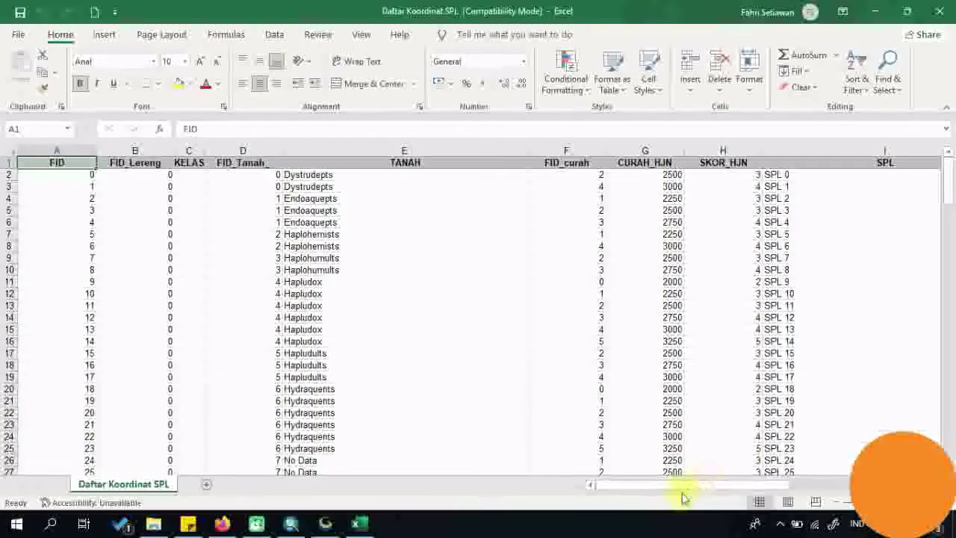
Step: Examine the exported columns, especially the SPL names and their Lintang and Bujur coordinates
drag(719, 150, 448, 130)
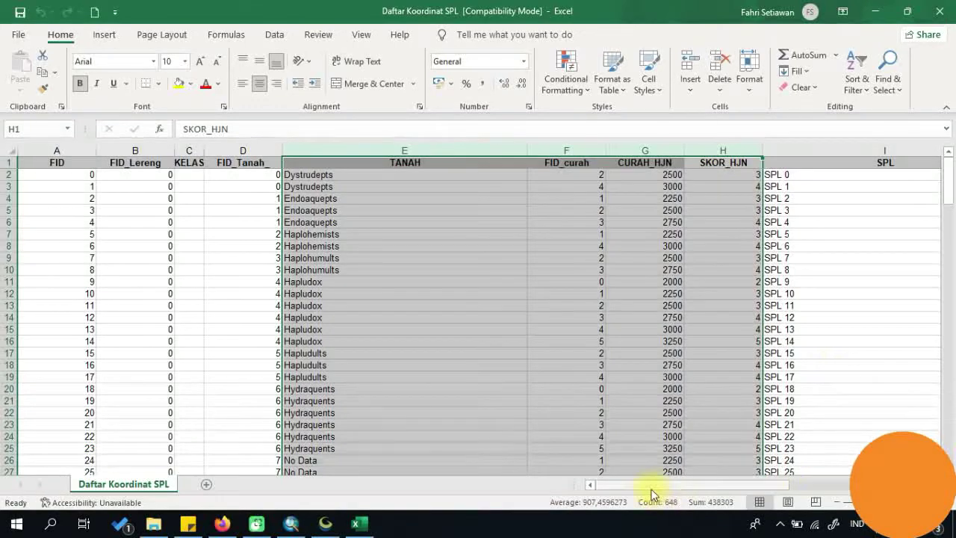
drag(650, 485, 804, 468)
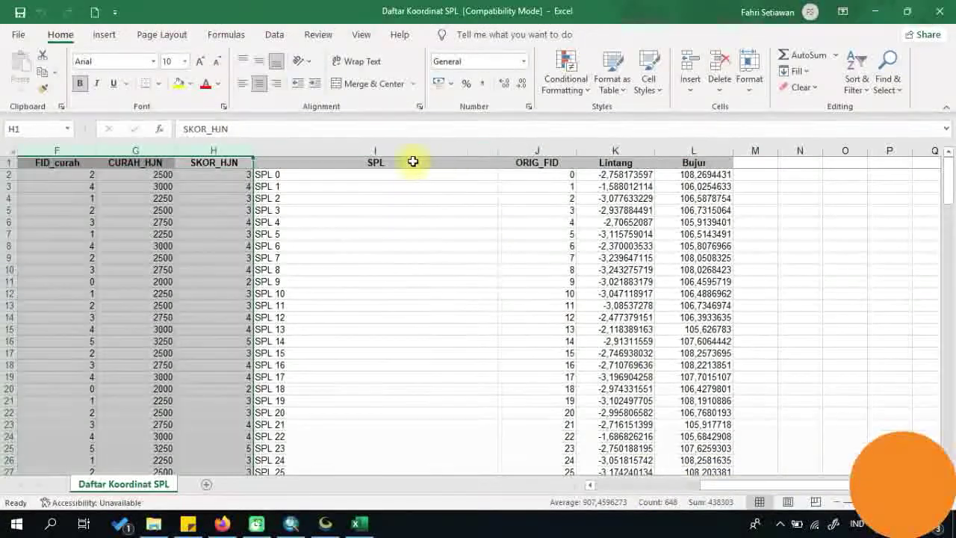
click(451, 145)
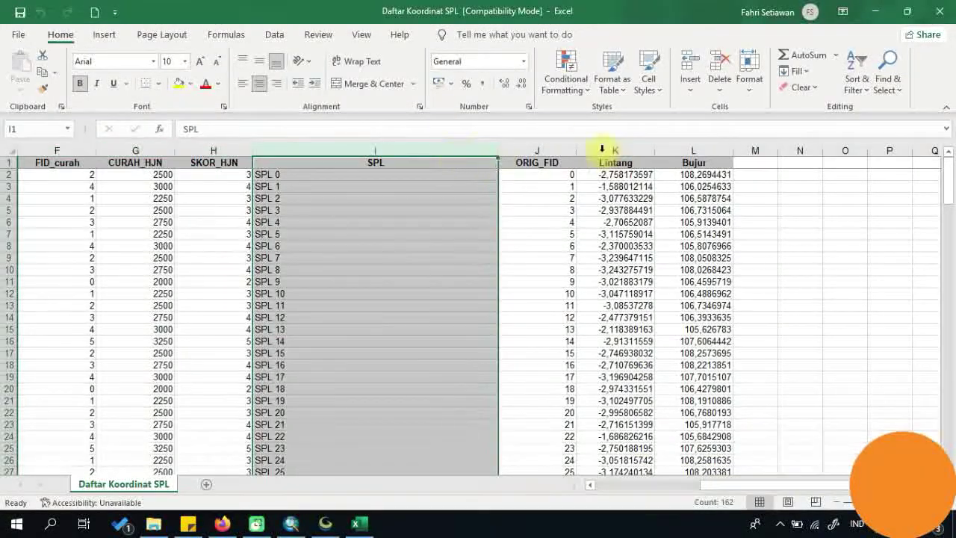
click(312, 178)
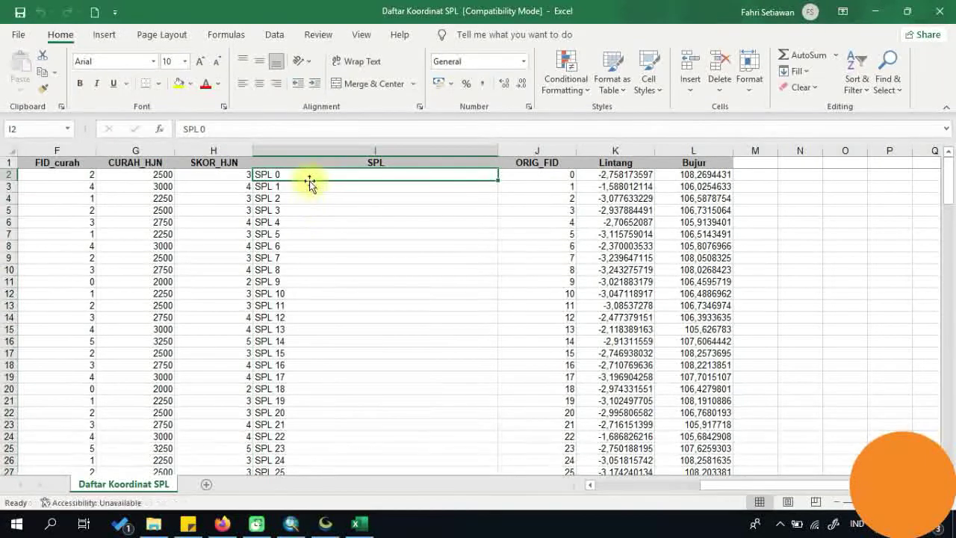
click(308, 186)
click(304, 199)
click(294, 175)
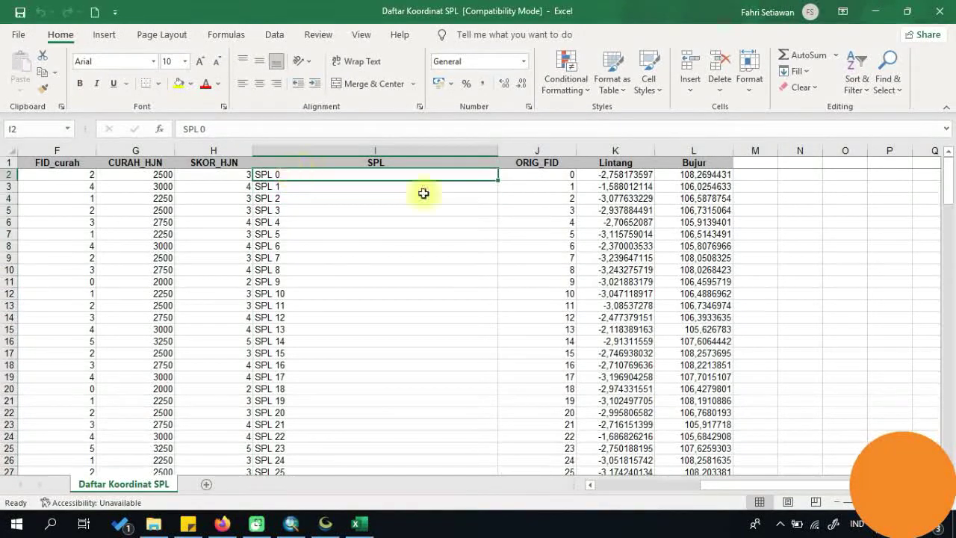
click(614, 150)
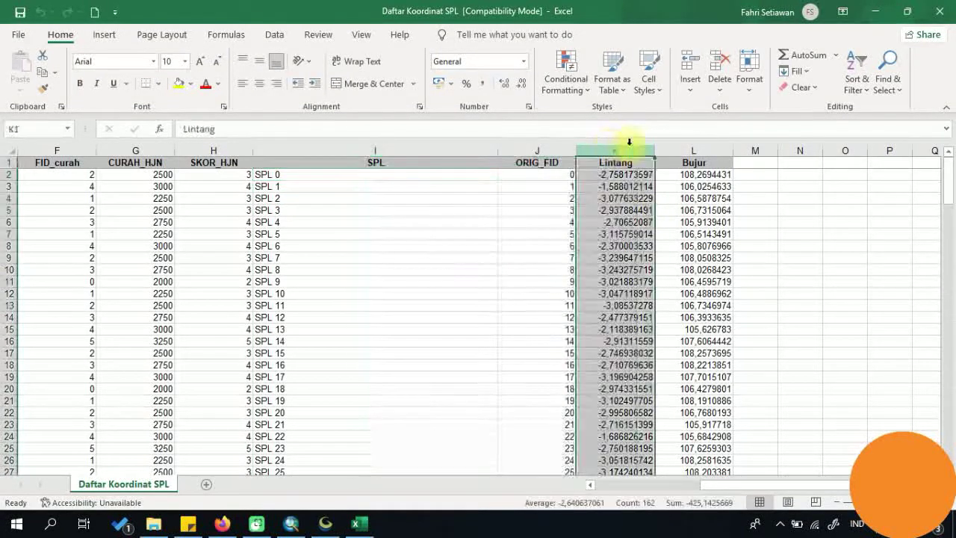
click(714, 148)
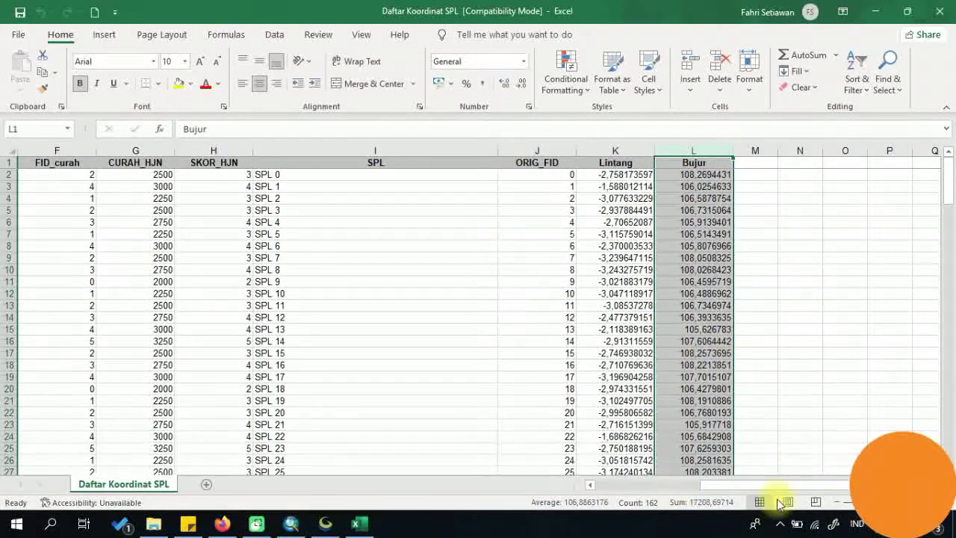
Step: Delete columns A through H, from FID to SKOR_HJN, from the coordinate sheet
click(678, 489)
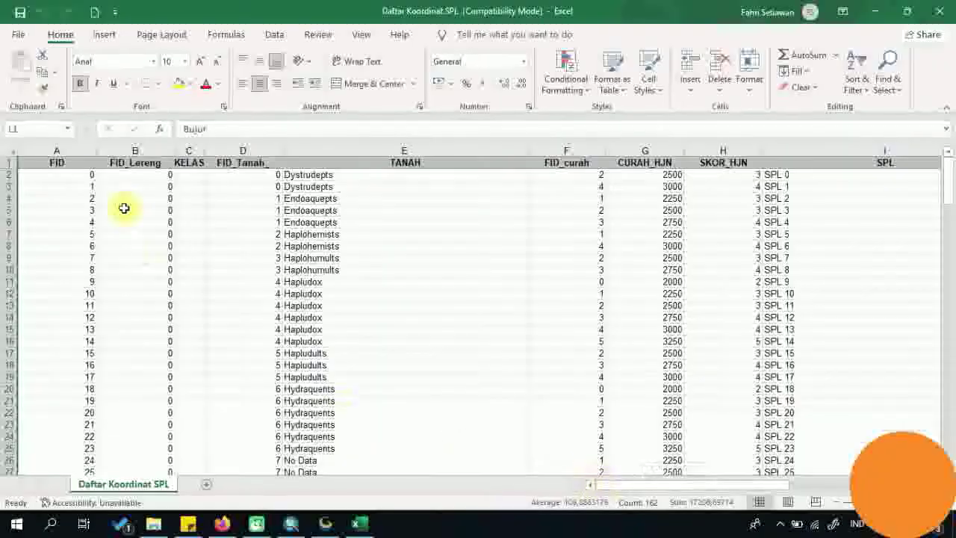
click(88, 148)
drag(88, 149, 705, 148)
right_click(705, 147)
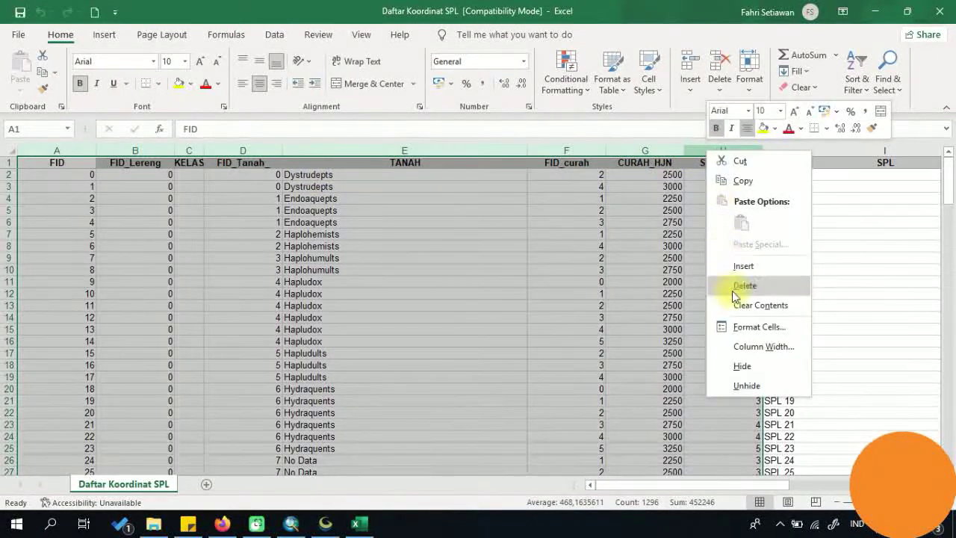
click(737, 222)
click(199, 216)
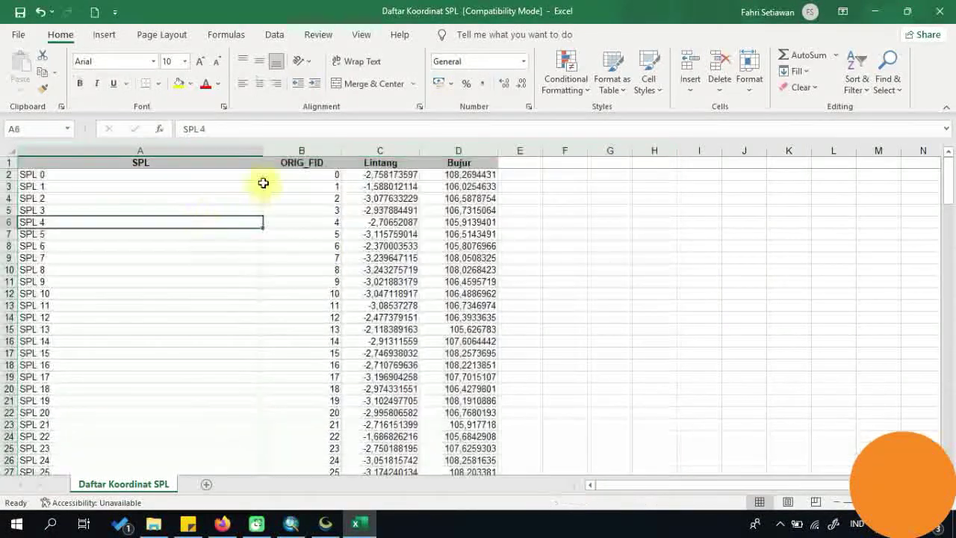
Step: Delete the ORIG_FID column between the SPL and Lintang columns
click(291, 150)
right_click(291, 149)
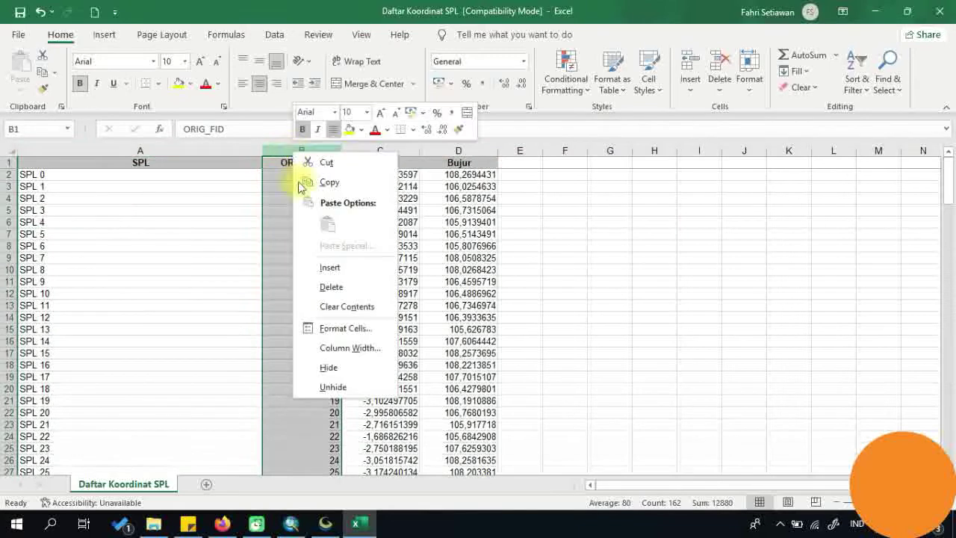
click(314, 282)
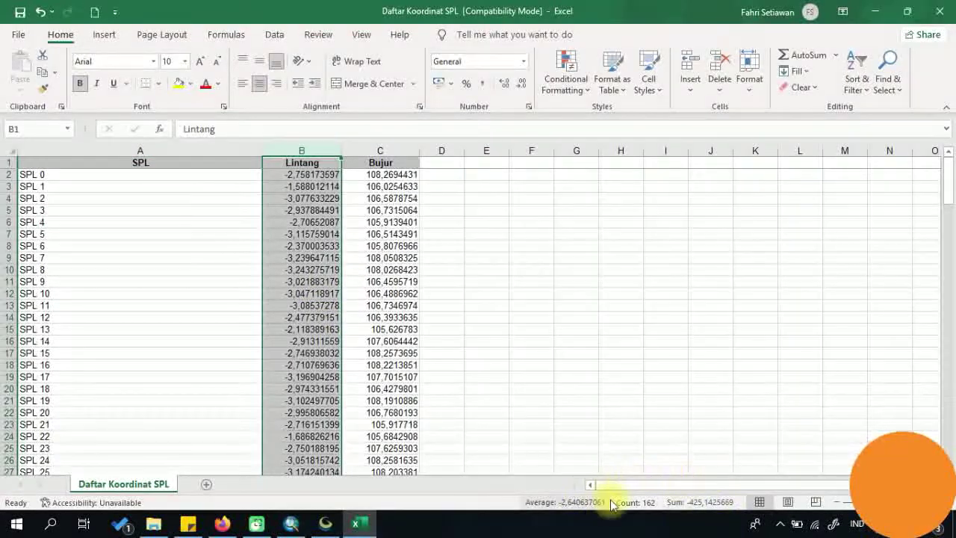
Step: Autofit the widths of the SPL, Bujur and Lintang columns to their contents, then select the SPL column
double_click(262, 149)
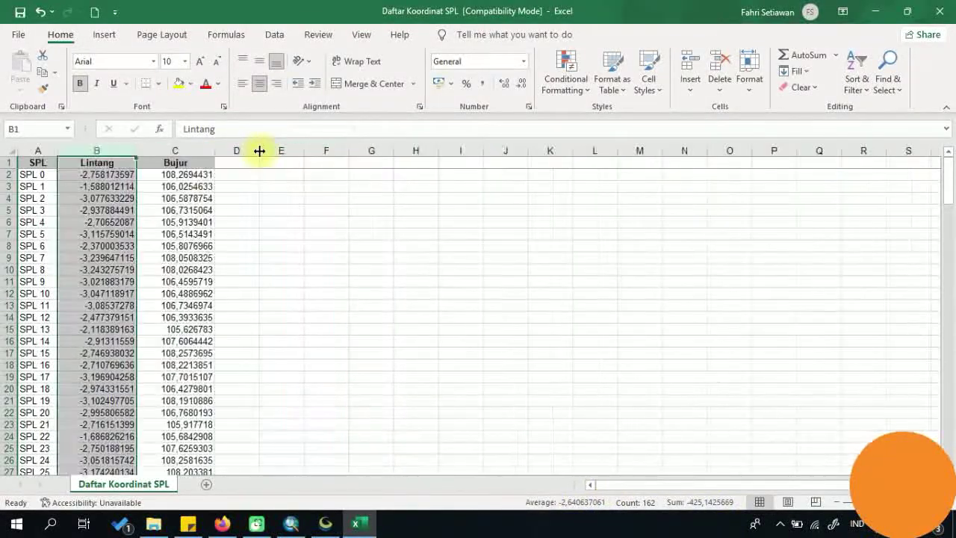
click(198, 221)
double_click(215, 151)
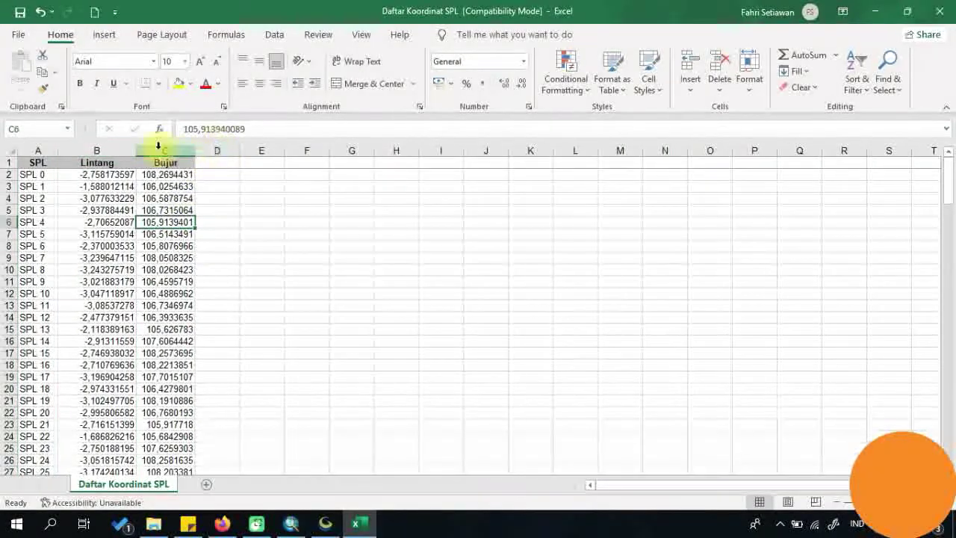
double_click(136, 151)
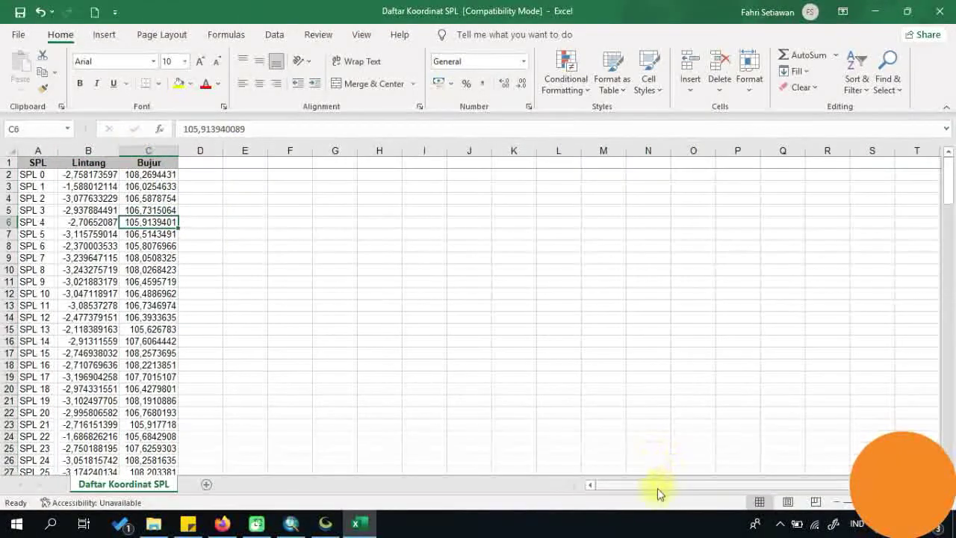
click(35, 149)
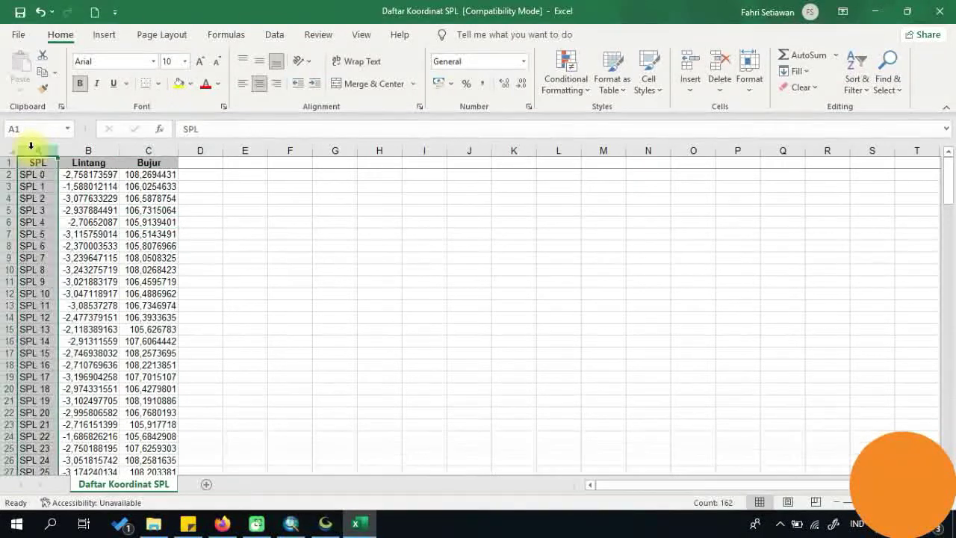
Step: Insert a new column before the SPL column and give it the header No
right_click(31, 152)
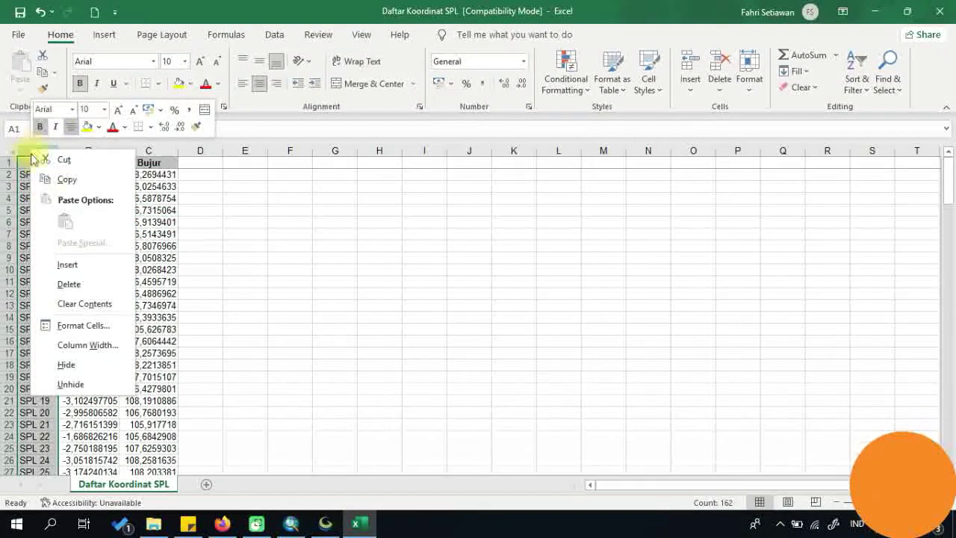
click(68, 266)
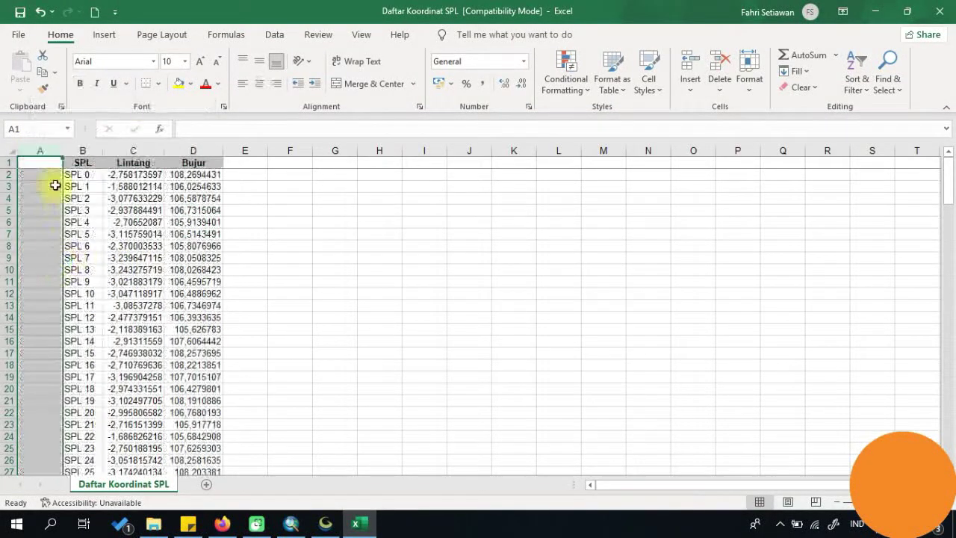
click(38, 156)
text(No)
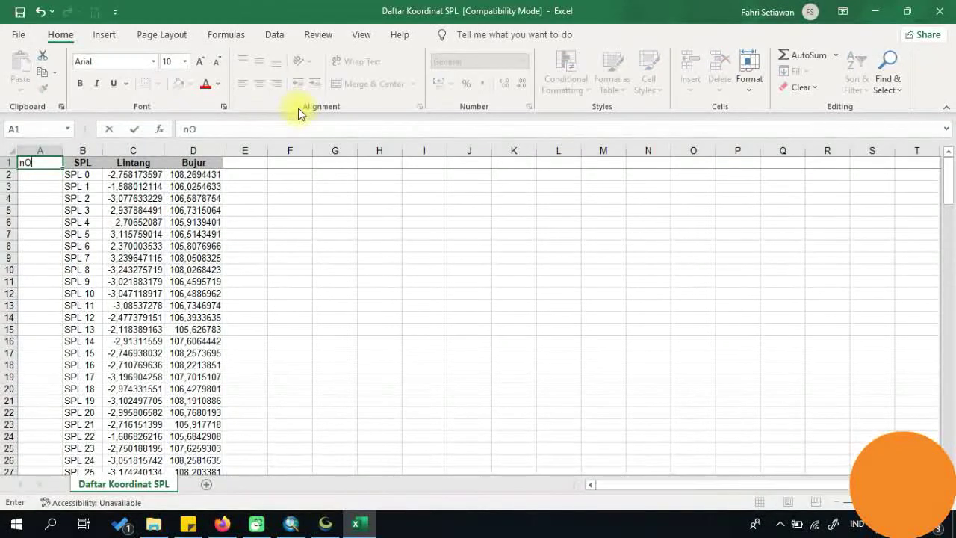
key(Return)
Step: Number all SPL rows in the No column sequentially from 1 to 161, starting with 1 and 2
text(1)
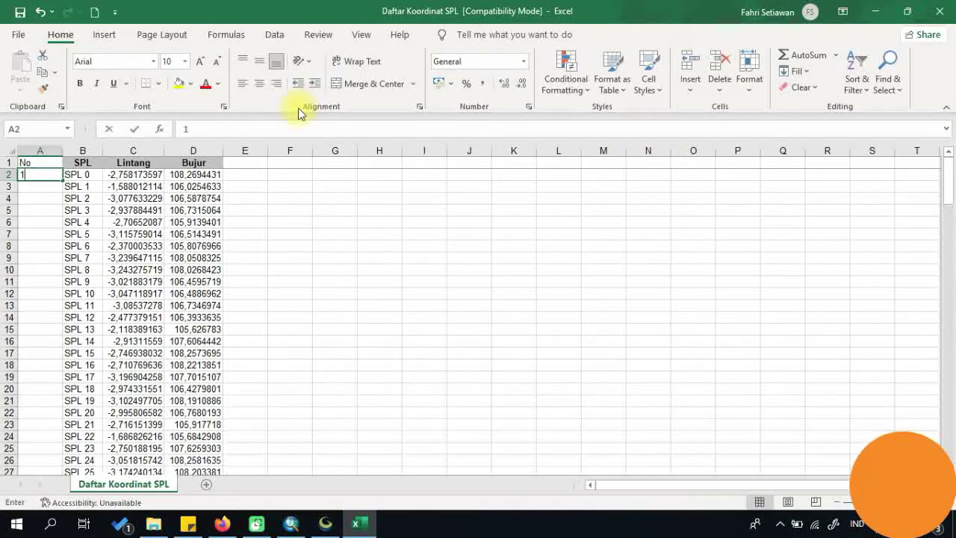
double_click(64, 183)
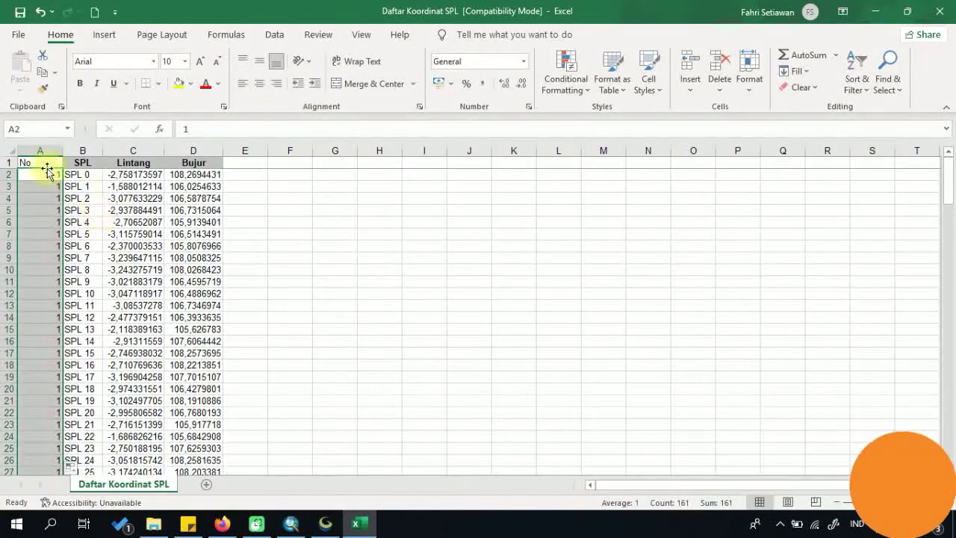
mouse_move(41, 178)
mouse_down()
mouse_move(42, 198)
mouse_move(38, 186)
mouse_up()
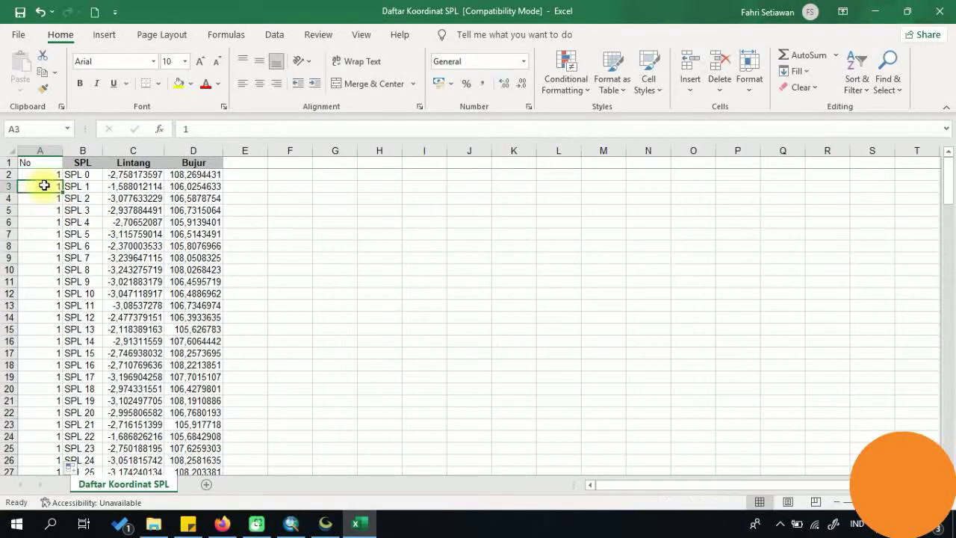
text(2)
key(Return)
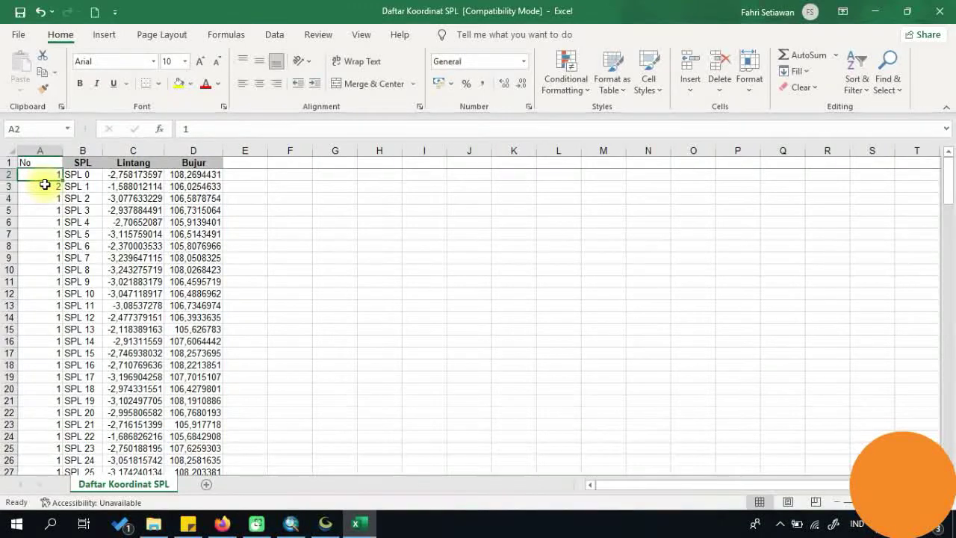
mouse_move(41, 175)
mouse_down()
mouse_move(47, 517)
mouse_move(66, 535)
mouse_move(50, 526)
mouse_move(56, 445)
mouse_up()
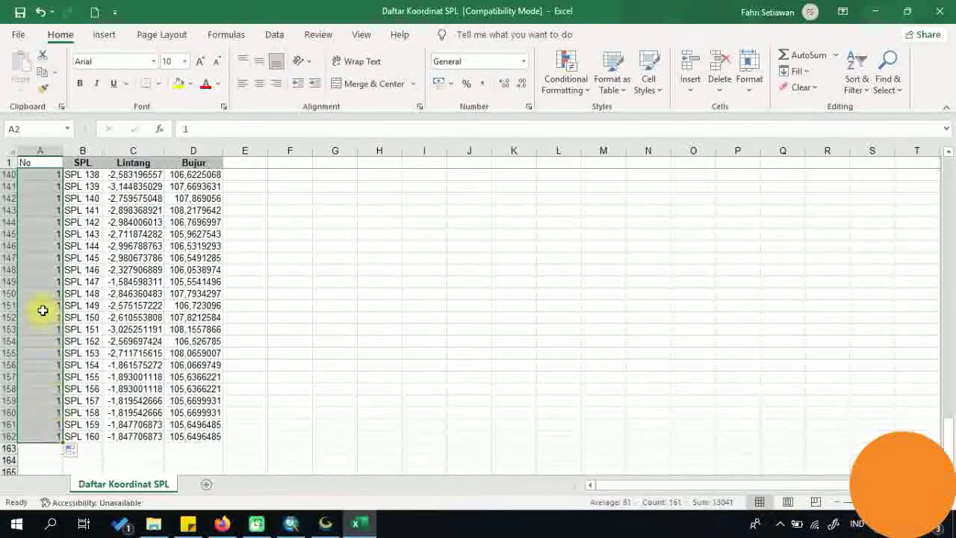
Step: Autofit the width of the No column to its contents
scroll(41, 294, up, 13)
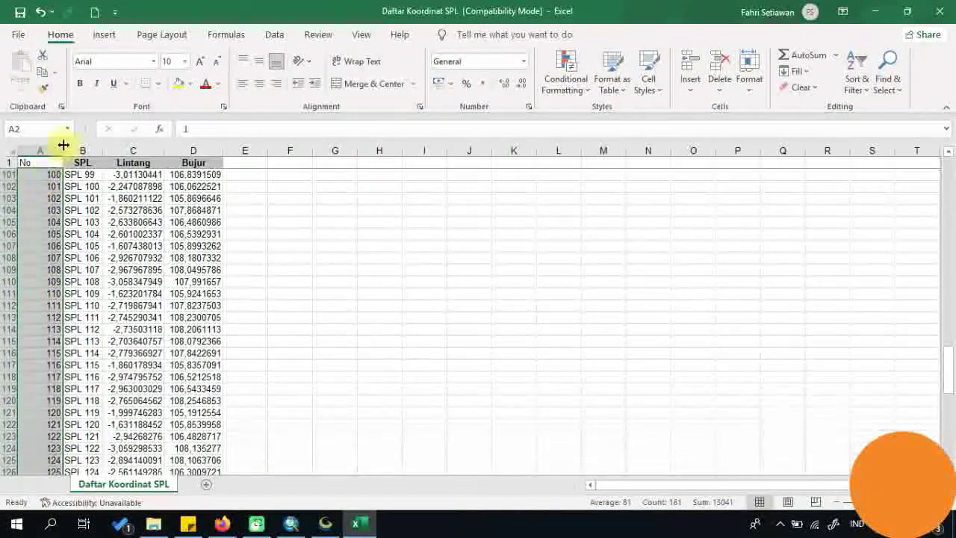
double_click(64, 151)
scroll(112, 293, up, 10)
scroll(112, 293, up, 20)
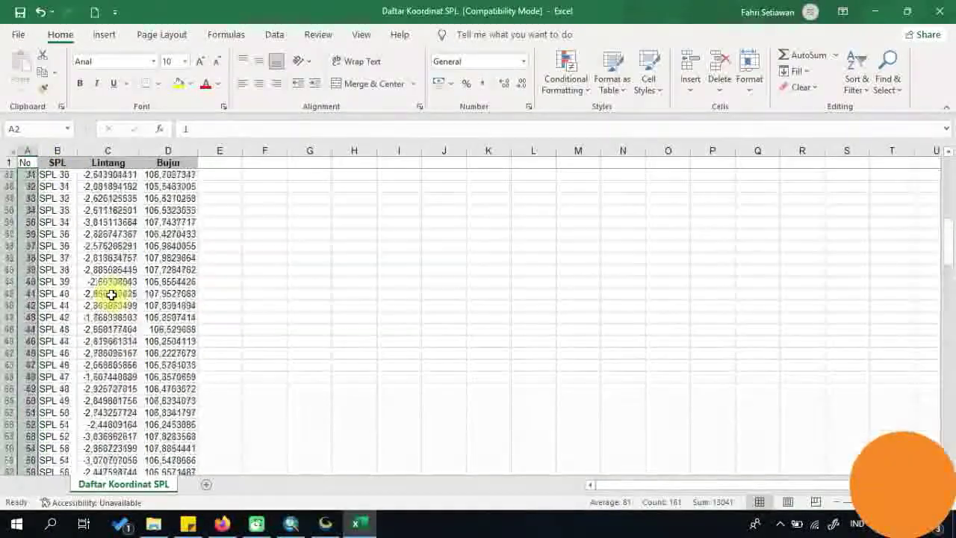
click(62, 198)
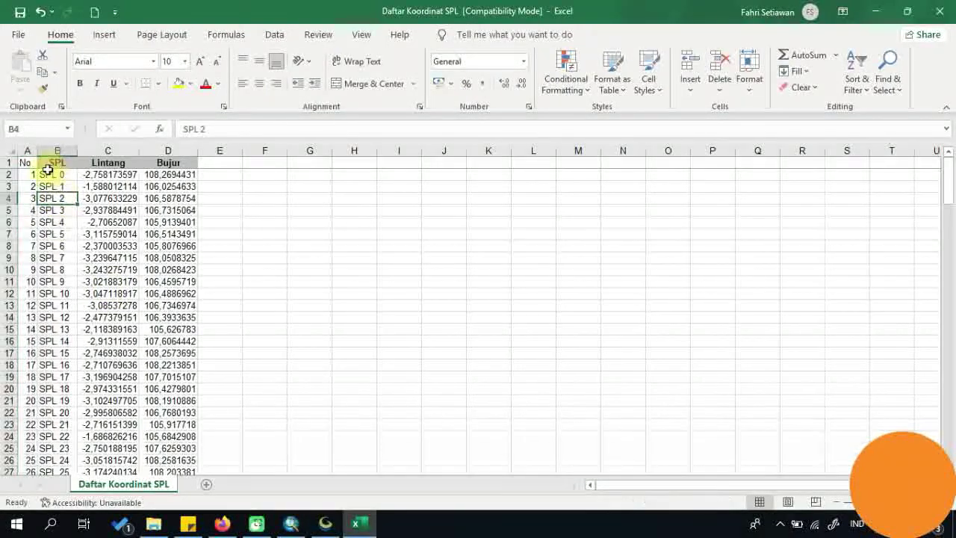
Step: Apply All Borders to the whole coordinate table, from the No header to the last Bujur value, A1:D162
drag(26, 162, 147, 450)
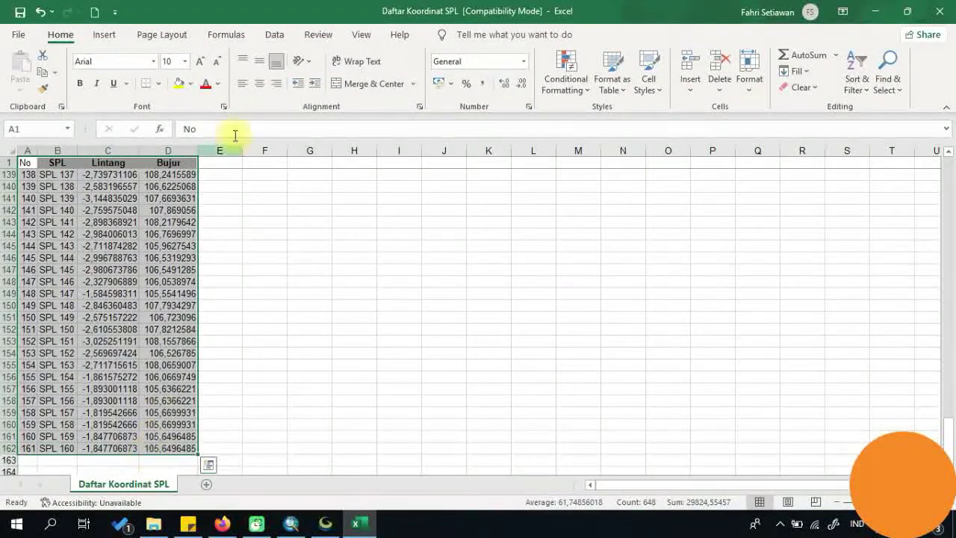
click(155, 84)
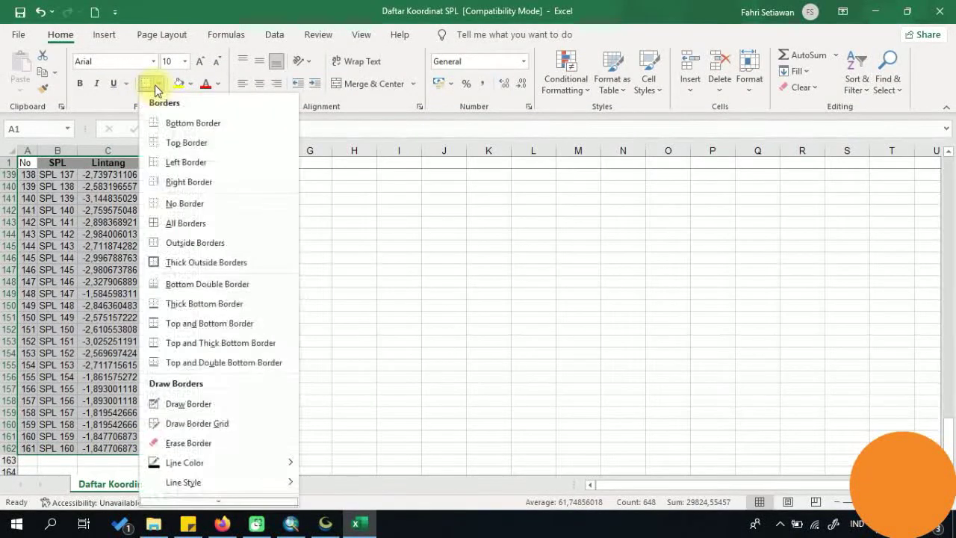
click(153, 222)
click(149, 231)
scroll(183, 267, up, 20)
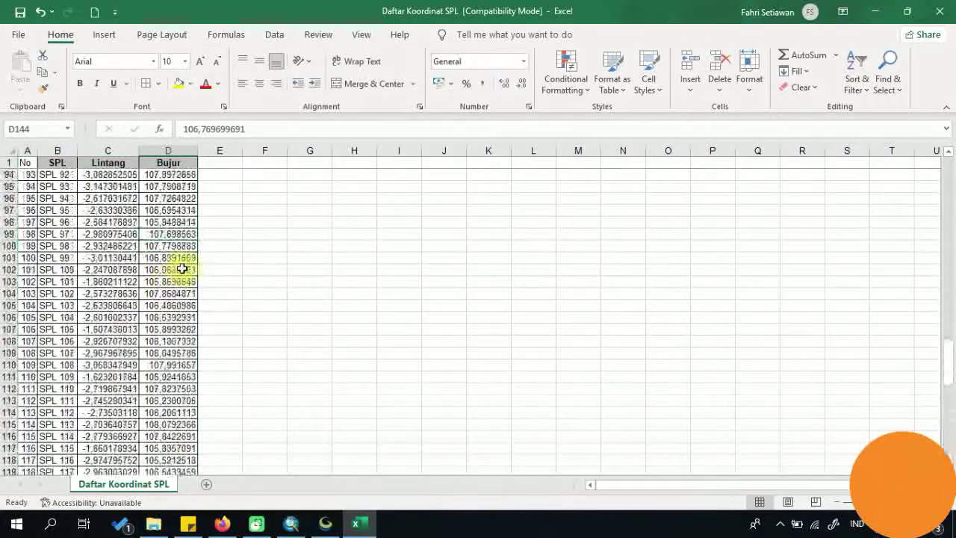
scroll(181, 269, up, 15)
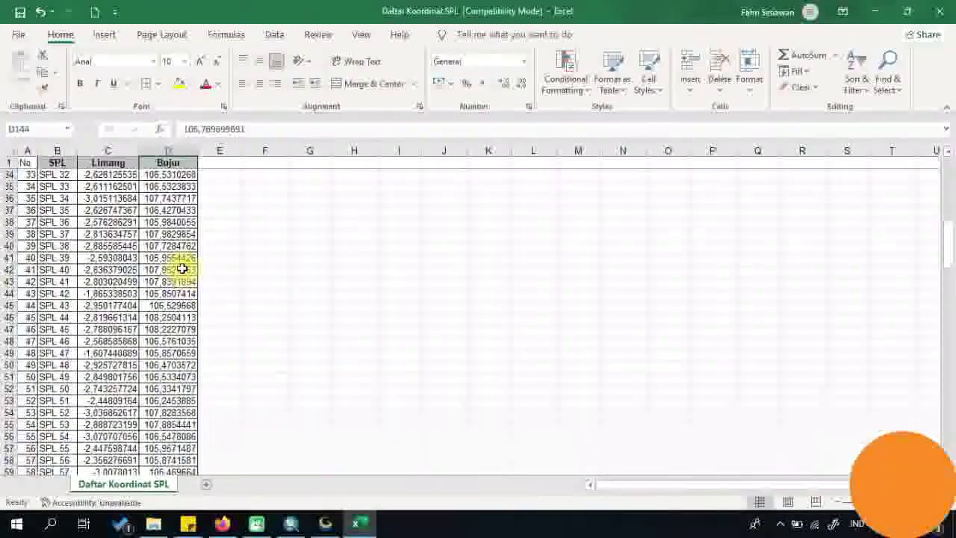
scroll(98, 267, up, 5)
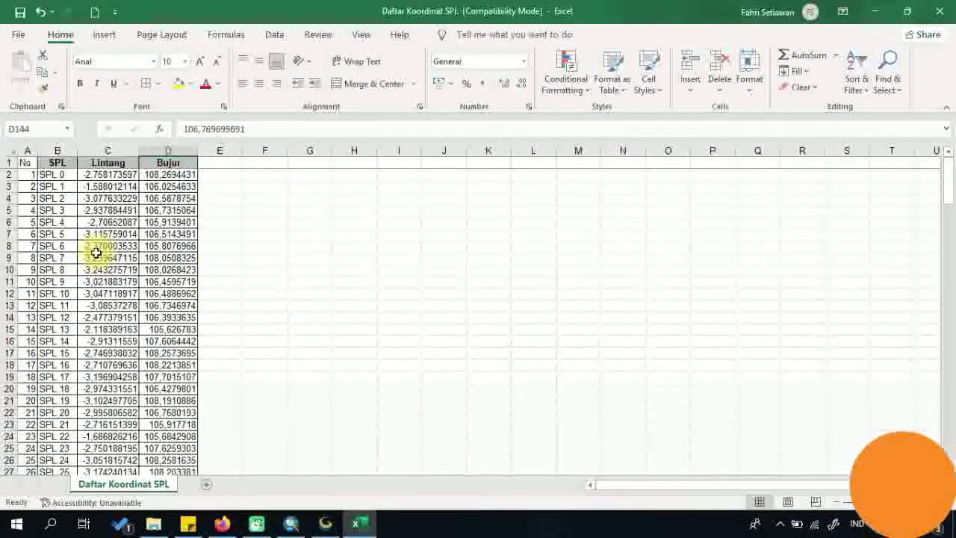
Step: Examine the bordered coordinate list, checking the No, SPL, Lintang and Bujur headers and the rows beneath them
drag(27, 163, 188, 460)
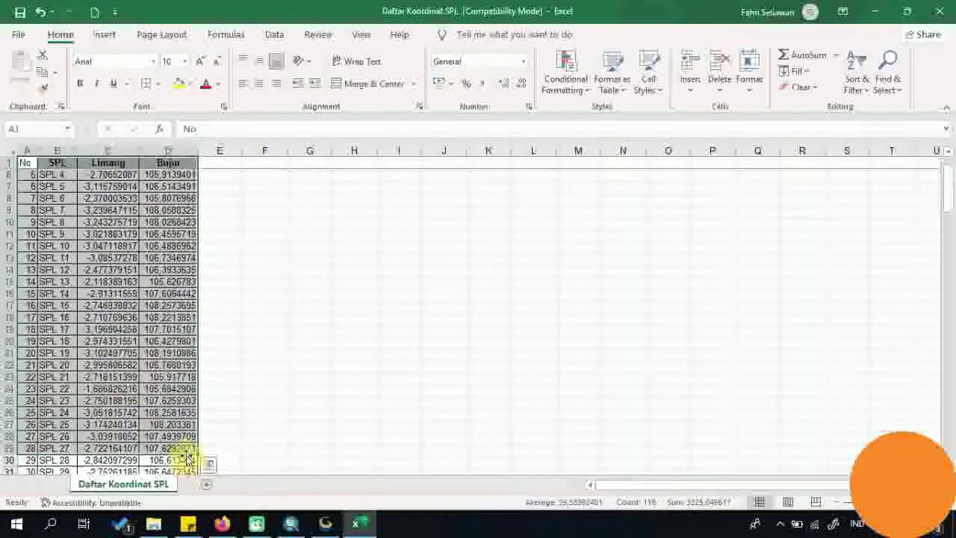
scroll(188, 440, down, 5)
click(173, 373)
scroll(171, 366, up, 3)
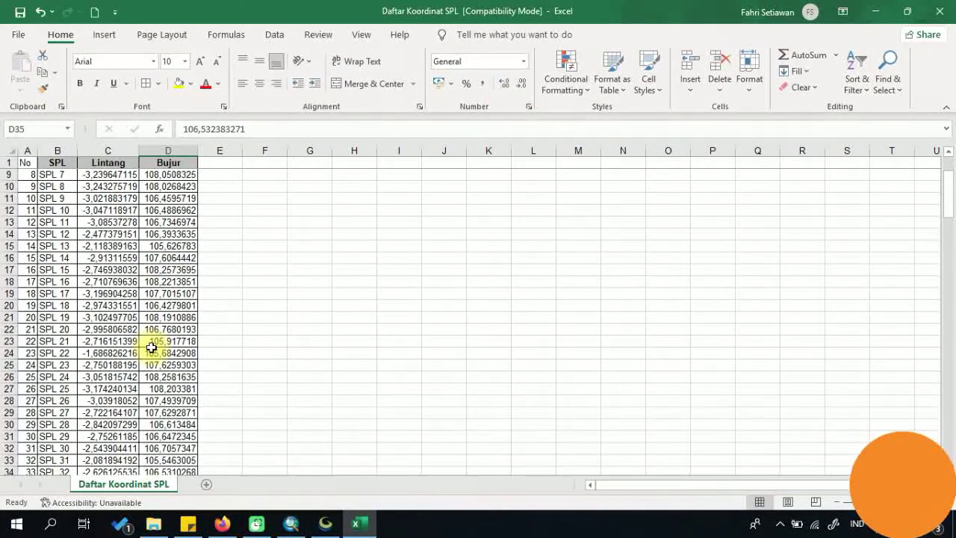
click(136, 283)
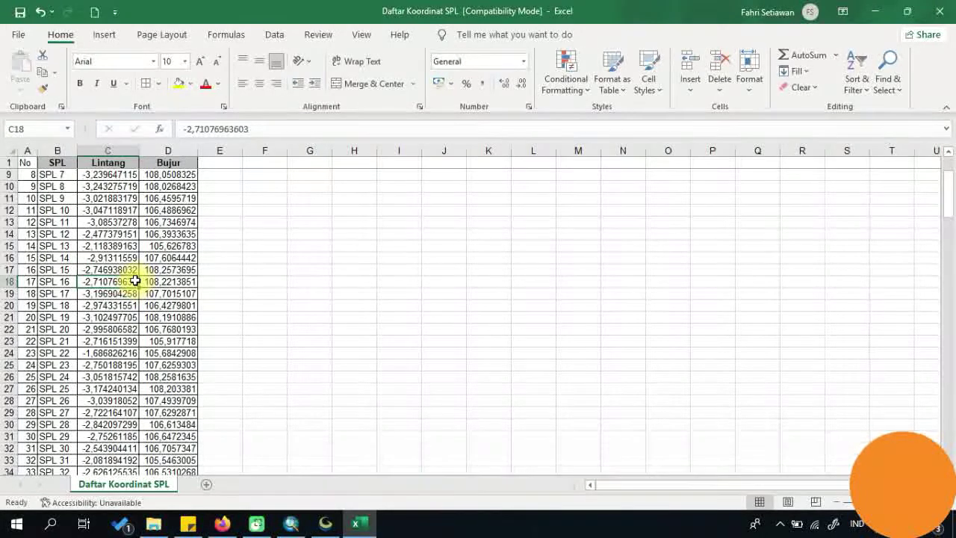
click(68, 245)
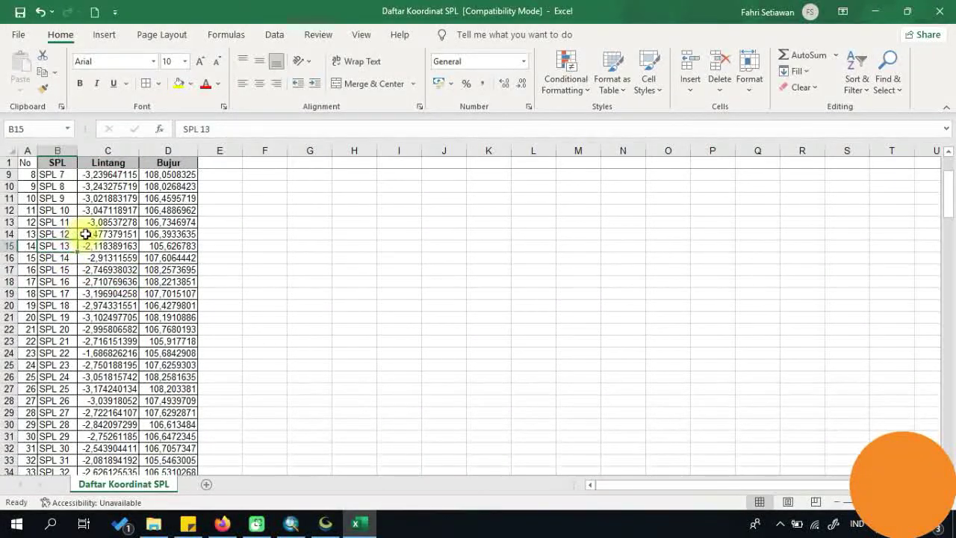
click(86, 234)
click(48, 257)
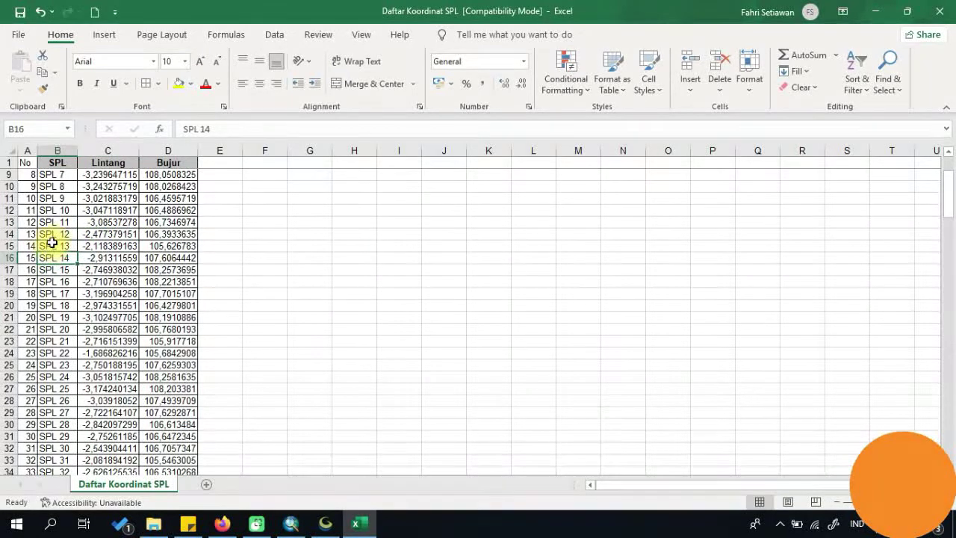
click(52, 244)
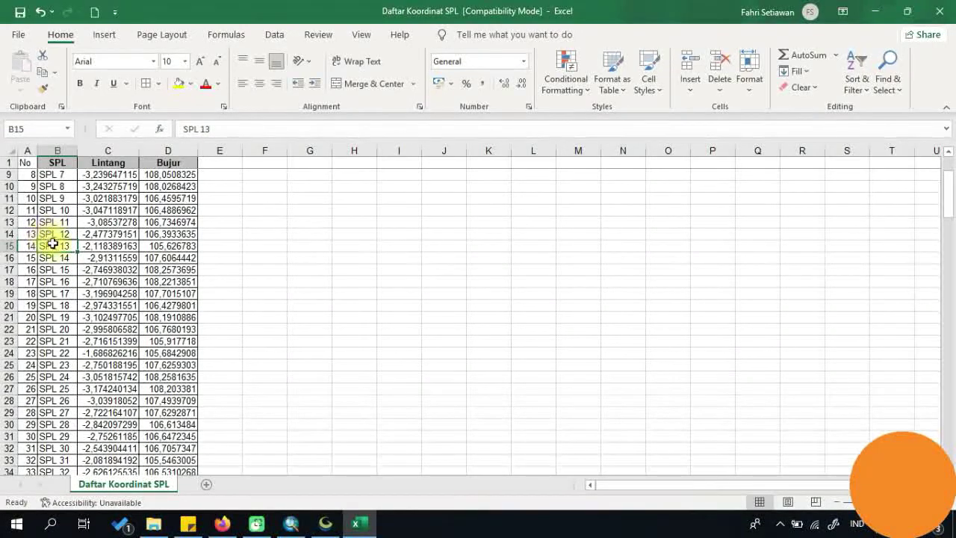
scroll(119, 241, up, 3)
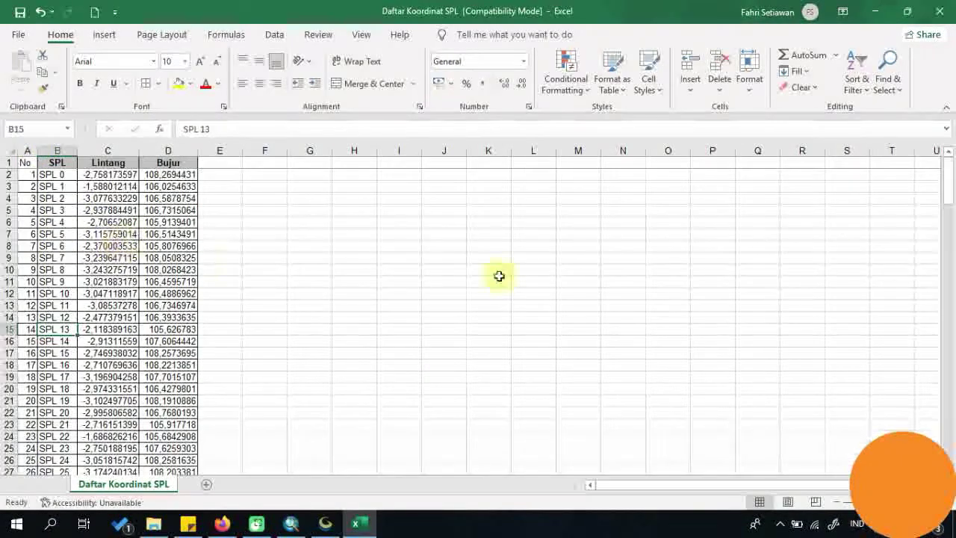
drag(946, 178, 947, 153)
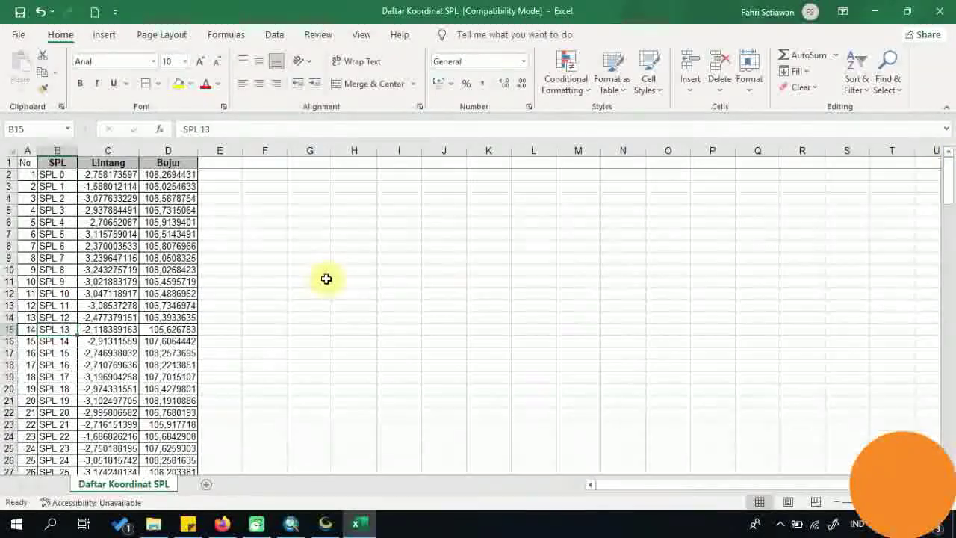
click(168, 198)
mouse_move(168, 163)
mouse_down()
mouse_move(13, 157)
mouse_move(151, 163)
mouse_up()
click(160, 247)
click(52, 210)
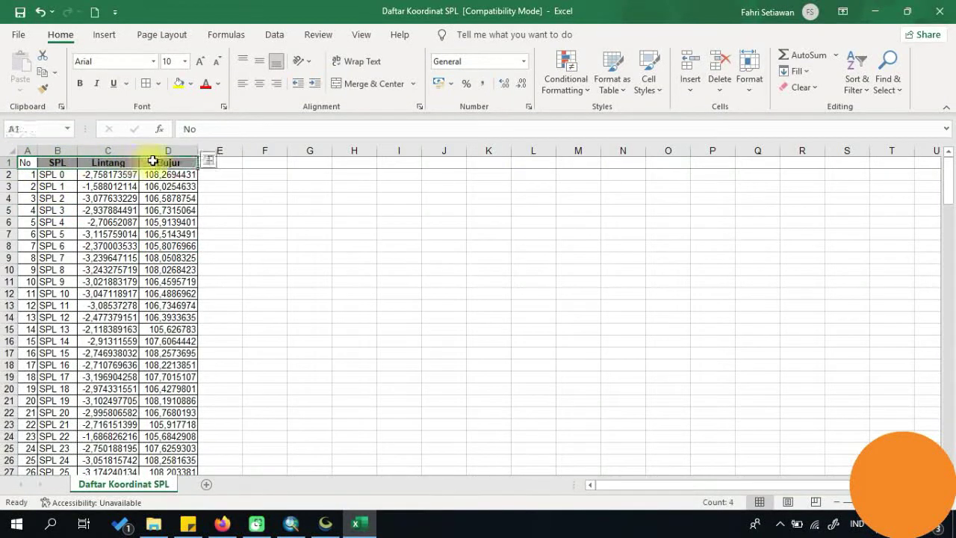
click(154, 184)
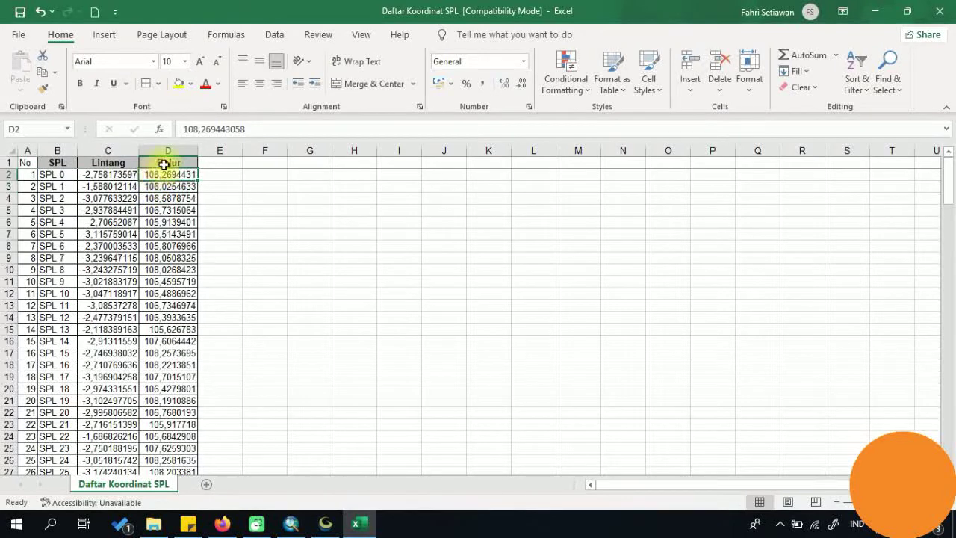
drag(166, 161, 22, 160)
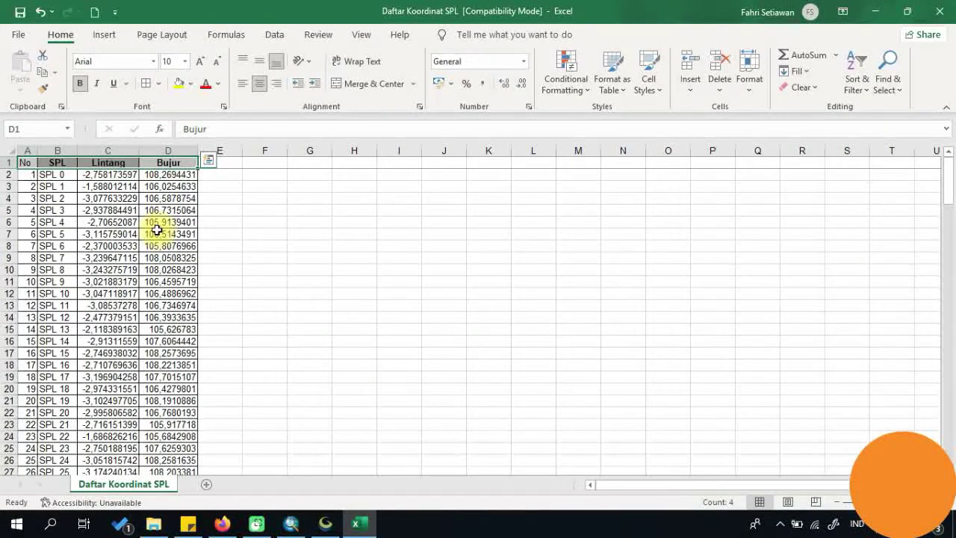
click(153, 222)
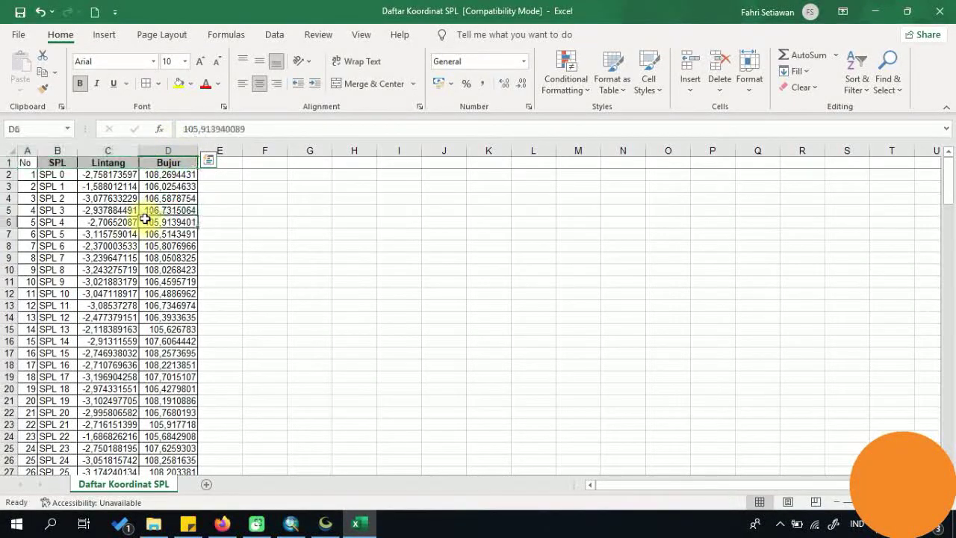